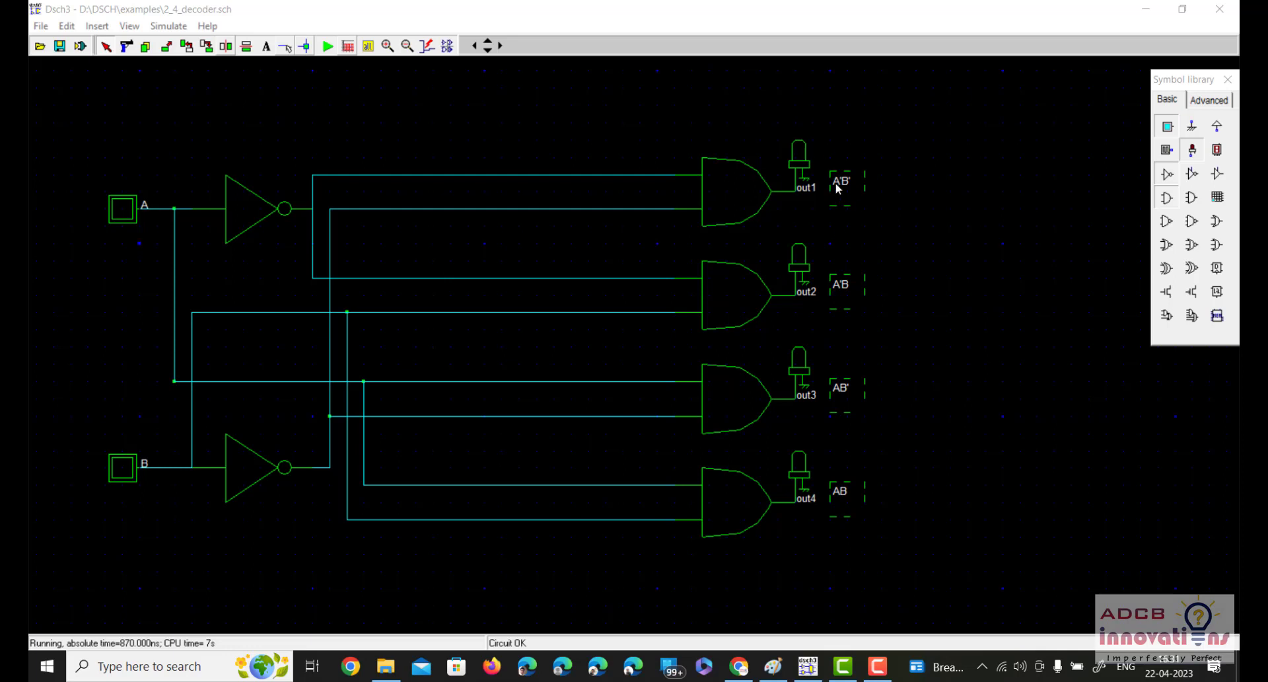
Simulate the 2-to-4 decoder circuit, toggle inputs A and B to test the output lamps, and stop the simulation
{"action": "left_click", "coordinate": [327, 46]}
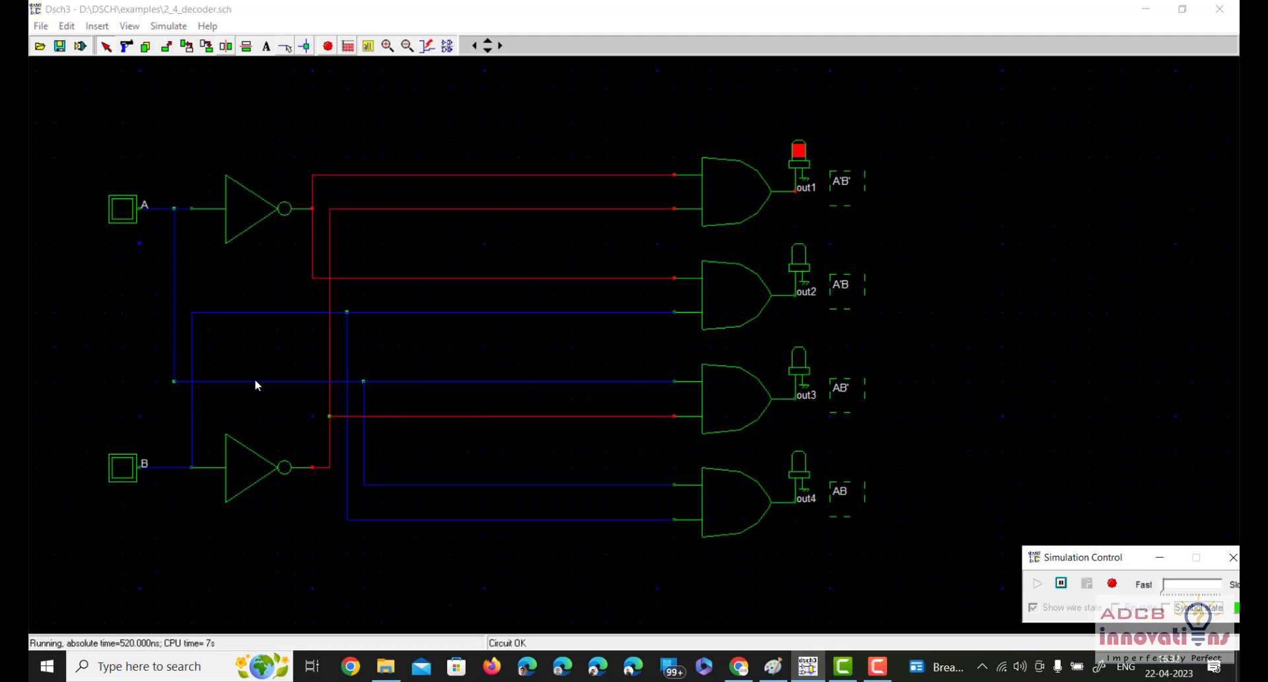
{"action": "left_click", "coordinate": [122, 469]}
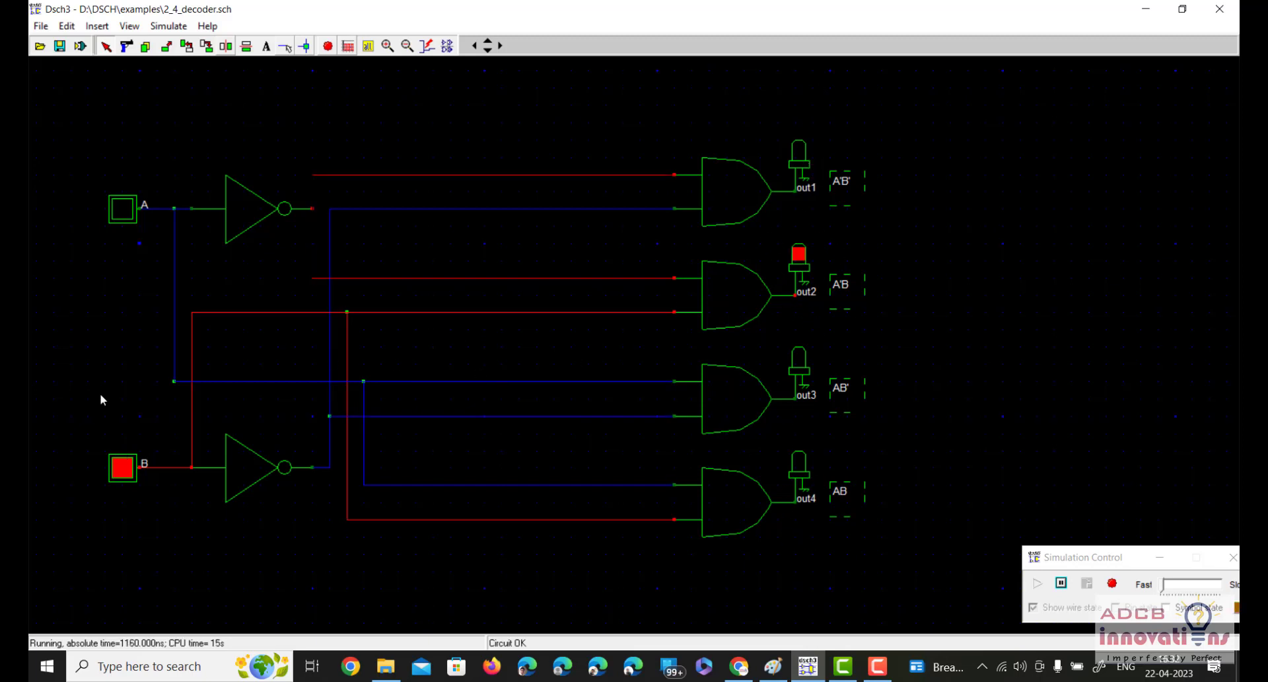
{"action": "left_click", "coordinate": [123, 212]}
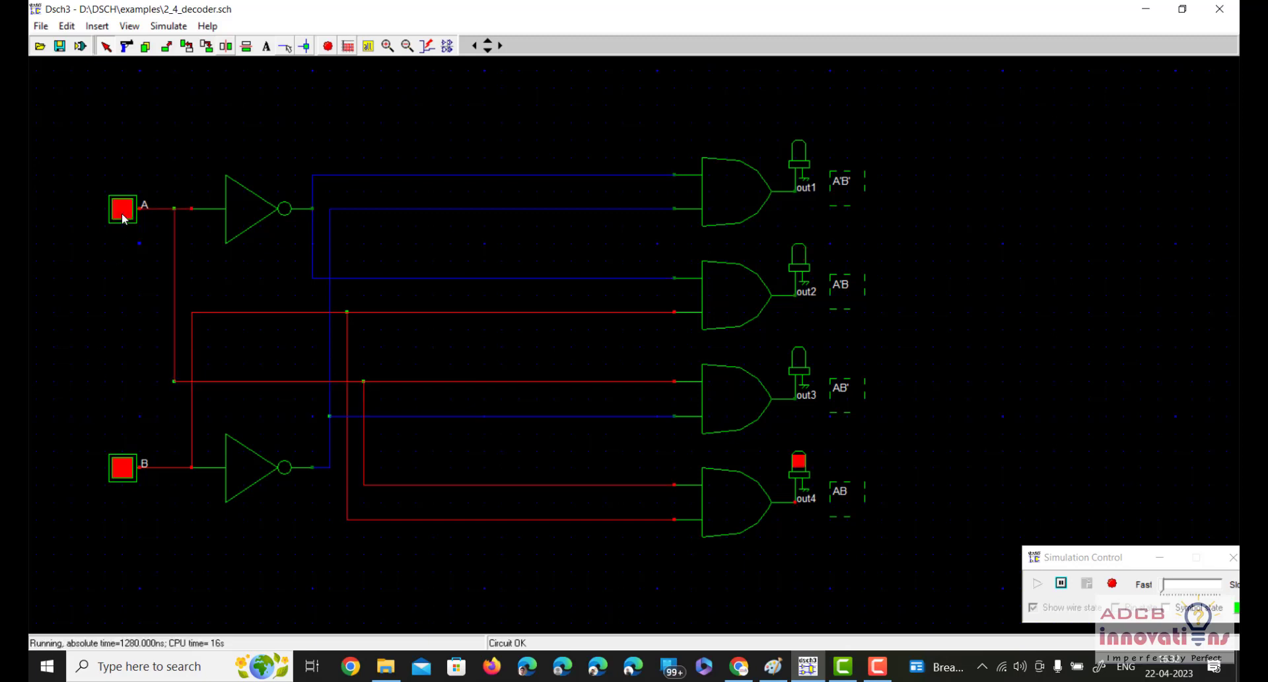
{"action": "left_click", "coordinate": [123, 467]}
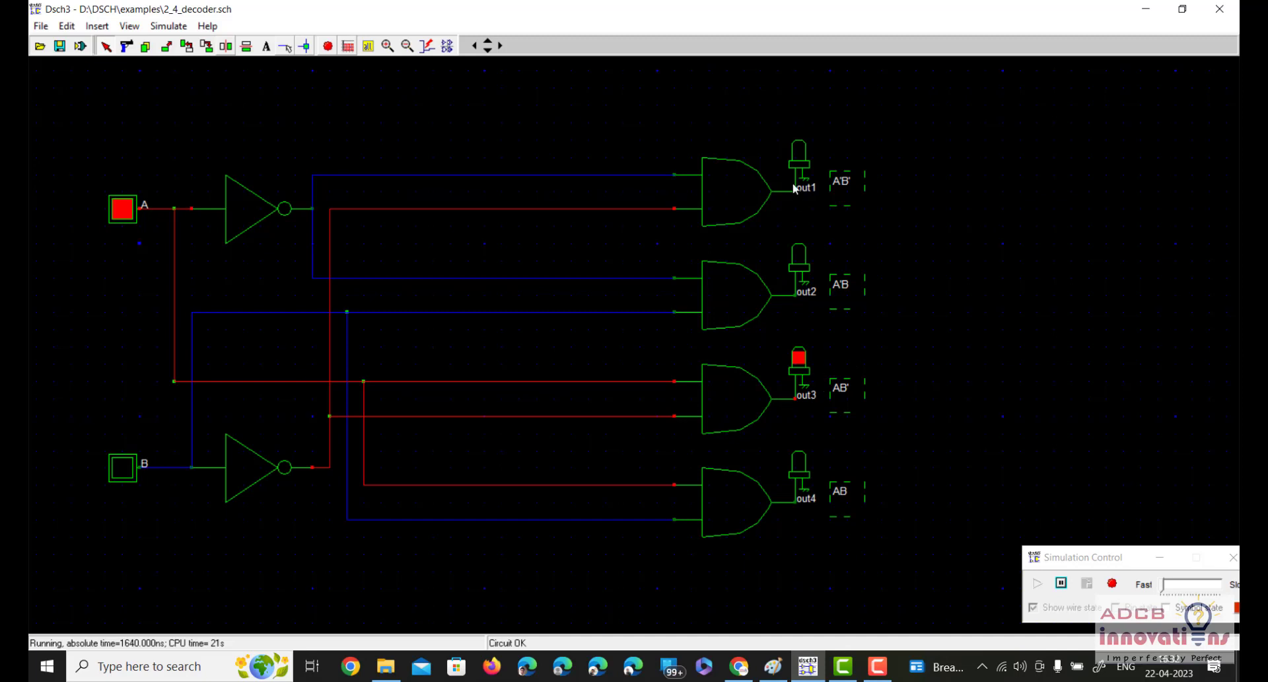
{"action": "left_click", "coordinate": [125, 471]}
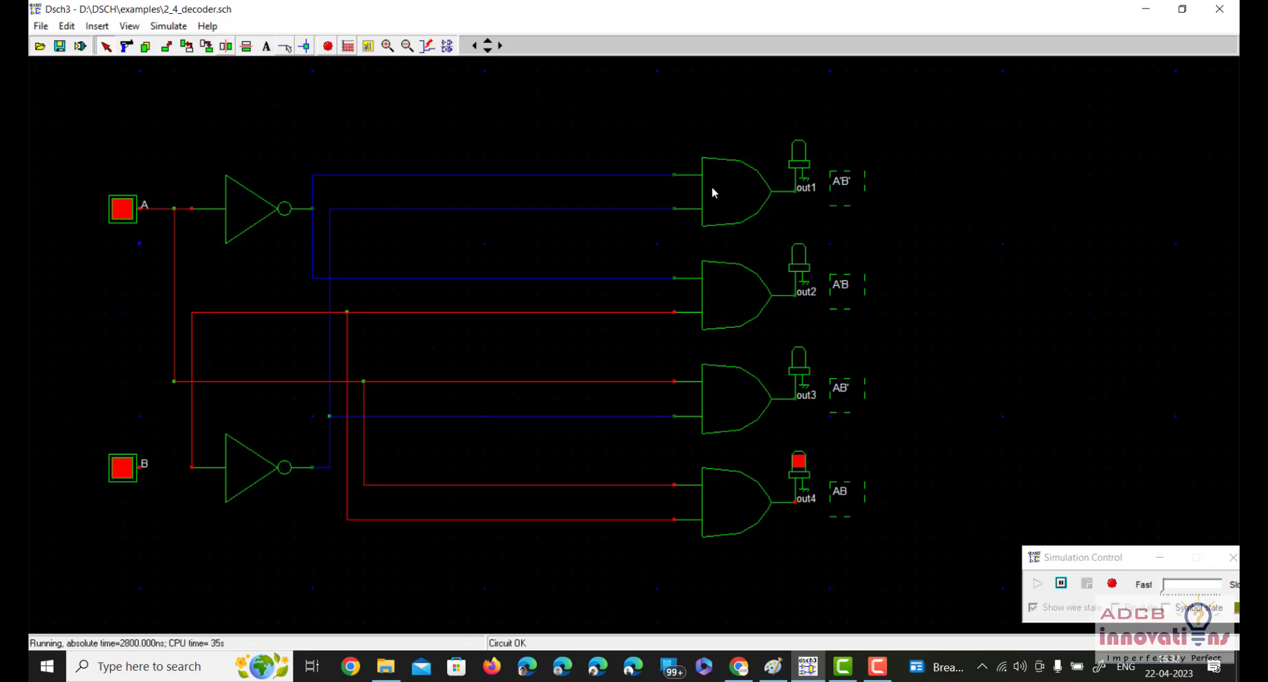
{"action": "left_click", "coordinate": [328, 45]}
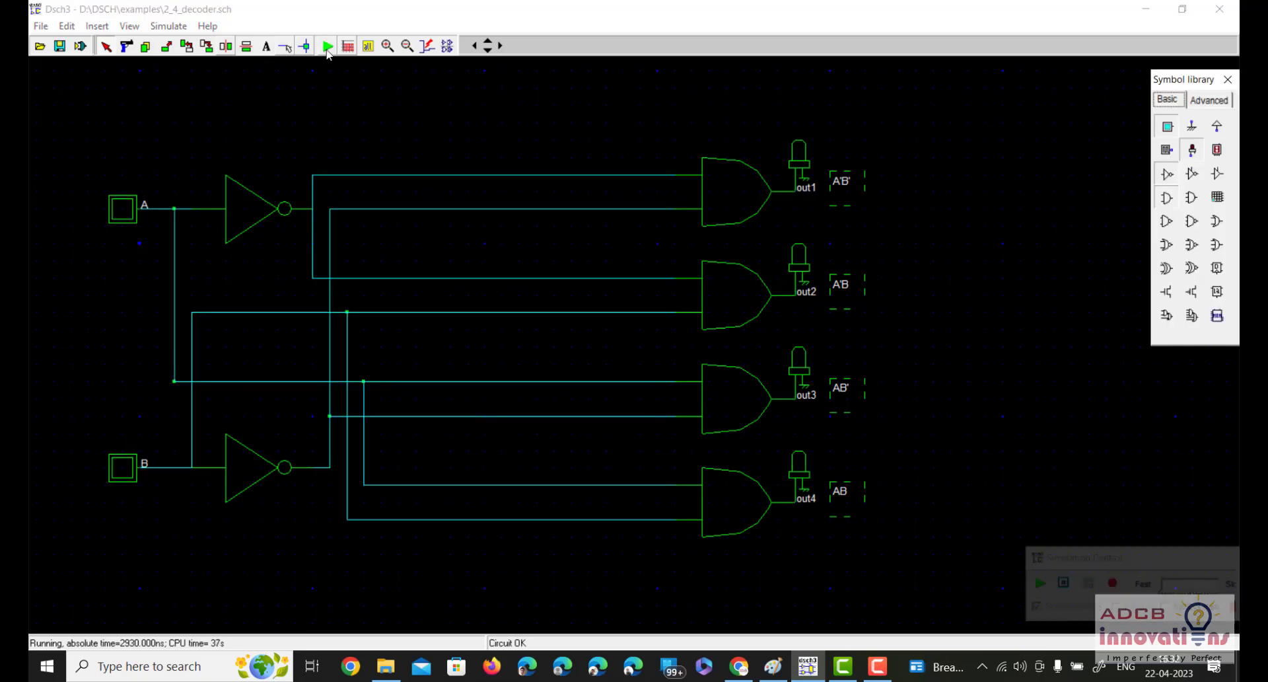
Switch to Paint and write the input column headings A and B side by side on the blank canvas
{"action": "left_click", "coordinate": [773, 665]}
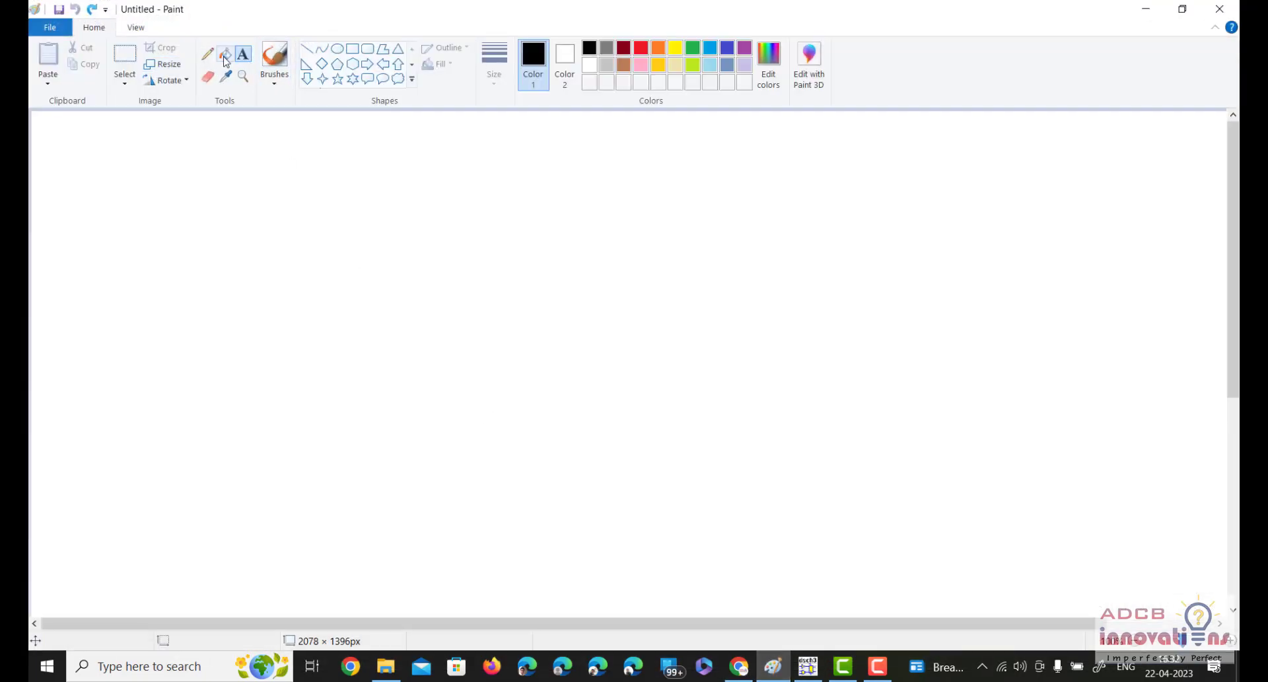
{"action": "left_click", "coordinate": [406, 233]}
{"action": "left_click", "coordinate": [406, 233]}
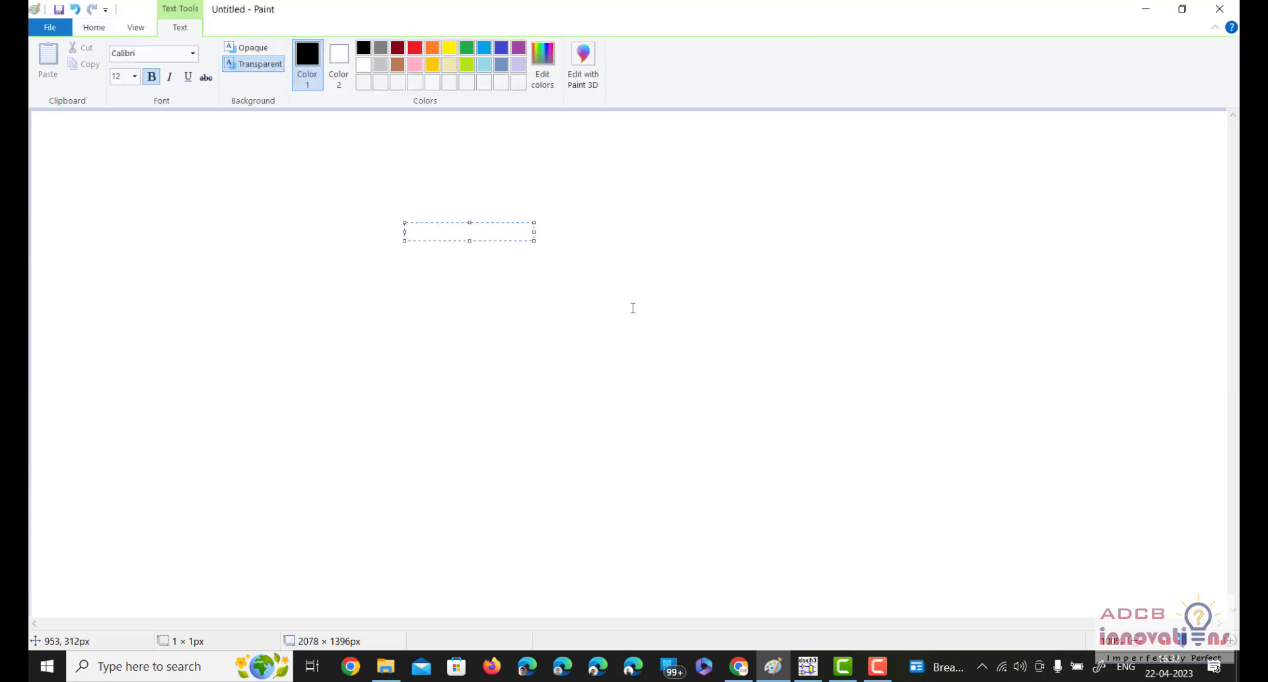
{"action": "type", "text": "A"}
{"action": "left_click", "coordinate": [421, 291]}
{"action": "left_click", "coordinate": [432, 227]}
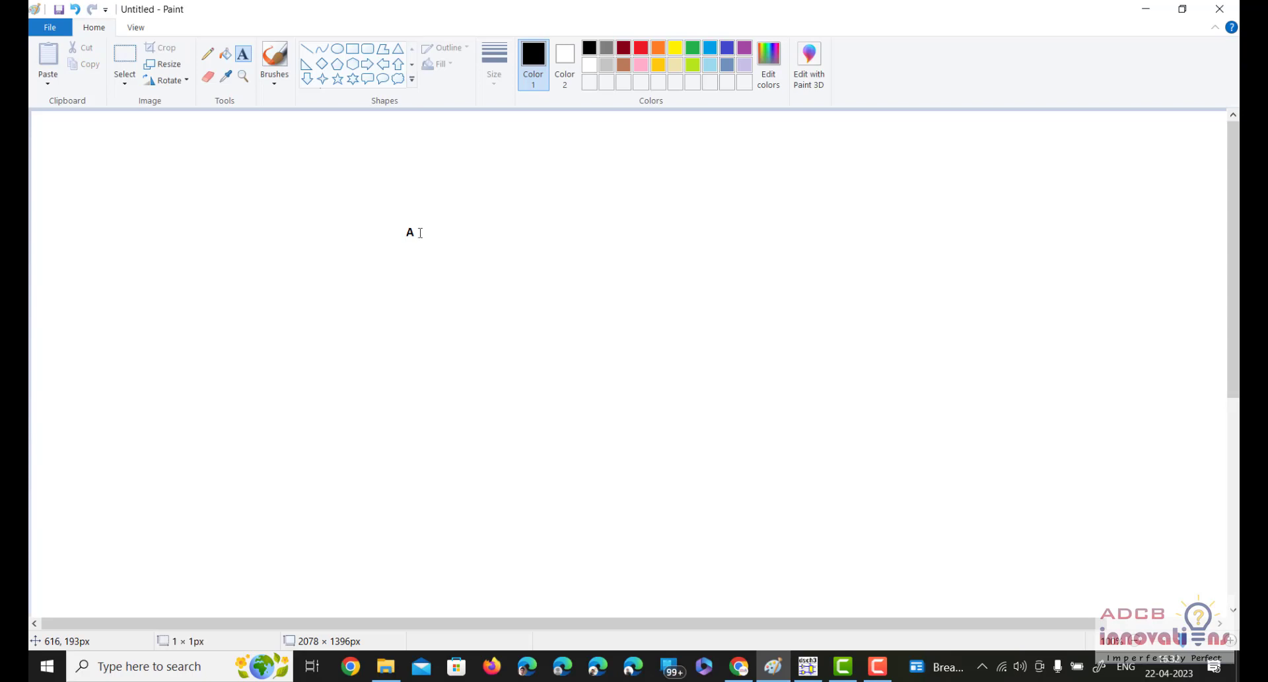
{"action": "left_click", "coordinate": [420, 228]}
{"action": "type", "text": "B"}
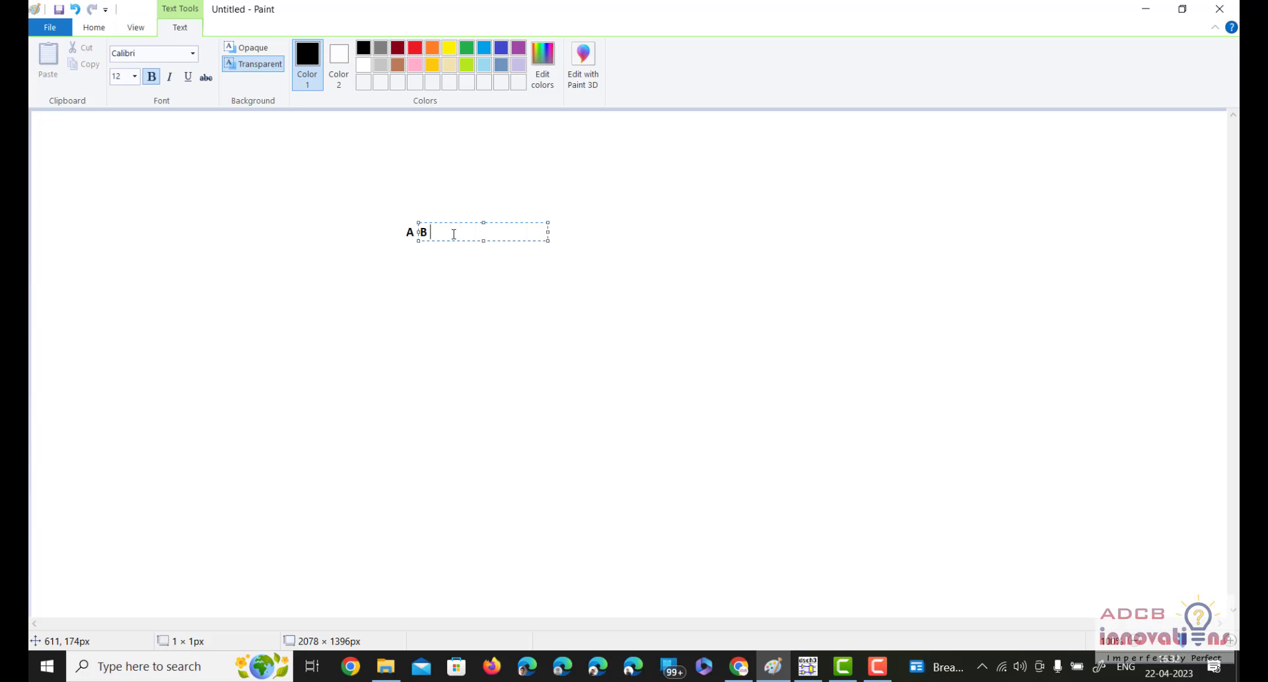
{"action": "left_click", "coordinate": [455, 304]}
{"action": "left_click", "coordinate": [455, 304]}
Add the output column headings Y0 Y1 Y2 Y3 to the right of the A and B headings
{"action": "left_click", "coordinate": [484, 235]}
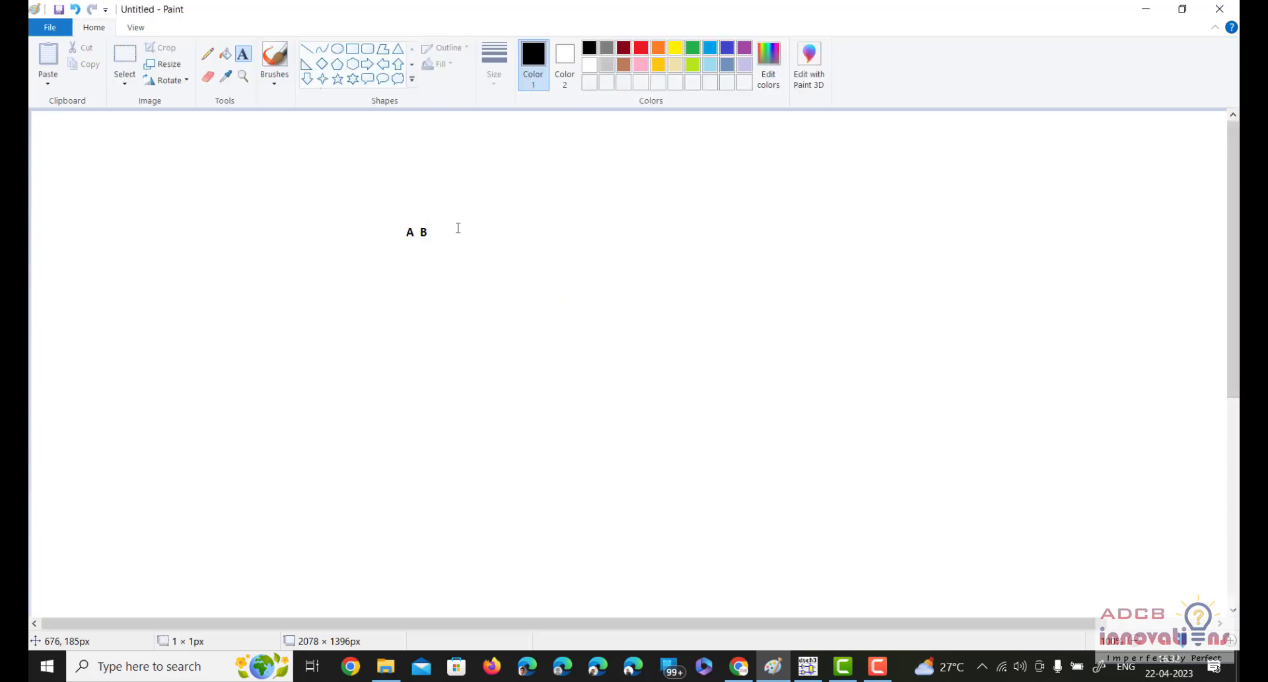
{"action": "left_click", "coordinate": [457, 223]}
{"action": "type", "text": "Y"}
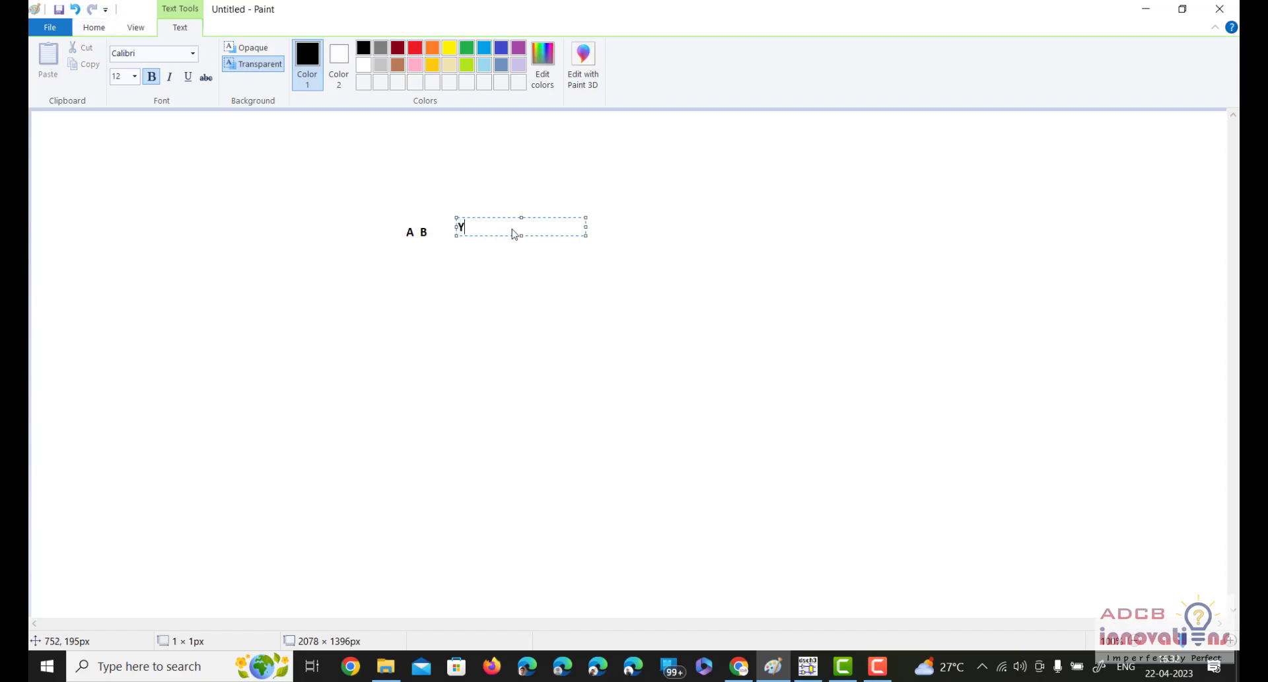
{"action": "type", "text": "0 Y1 Y2 Y3"}
Write the input combinations 0 0, 0 1, 1 0 and 1 1 in four rows beneath the A and B headings
{"action": "left_click", "coordinate": [407, 247]}
{"action": "left_click", "coordinate": [406, 237]}
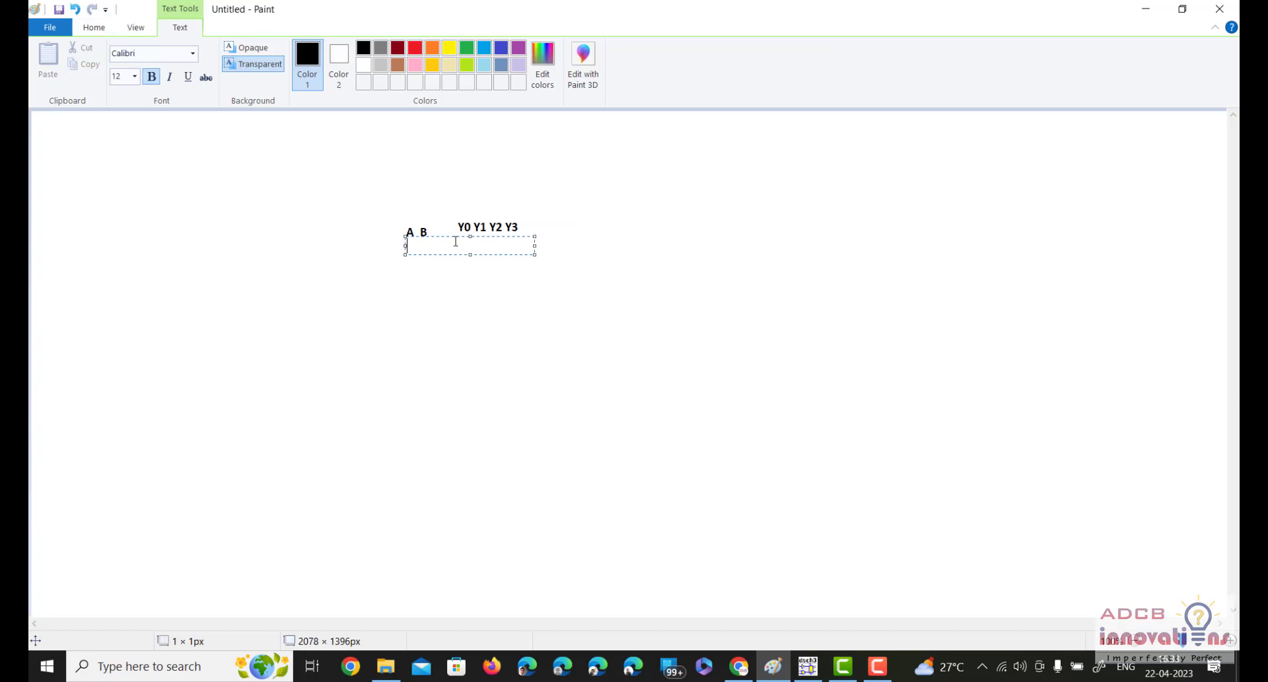
{"action": "type", "text": "0 0"}
{"action": "key", "text": "Return"}
{"action": "type", "text": "0"}
{"action": "key", "text": "Return"}
{"action": "type", "text": "0"}
{"action": "key", "text": "Return"}
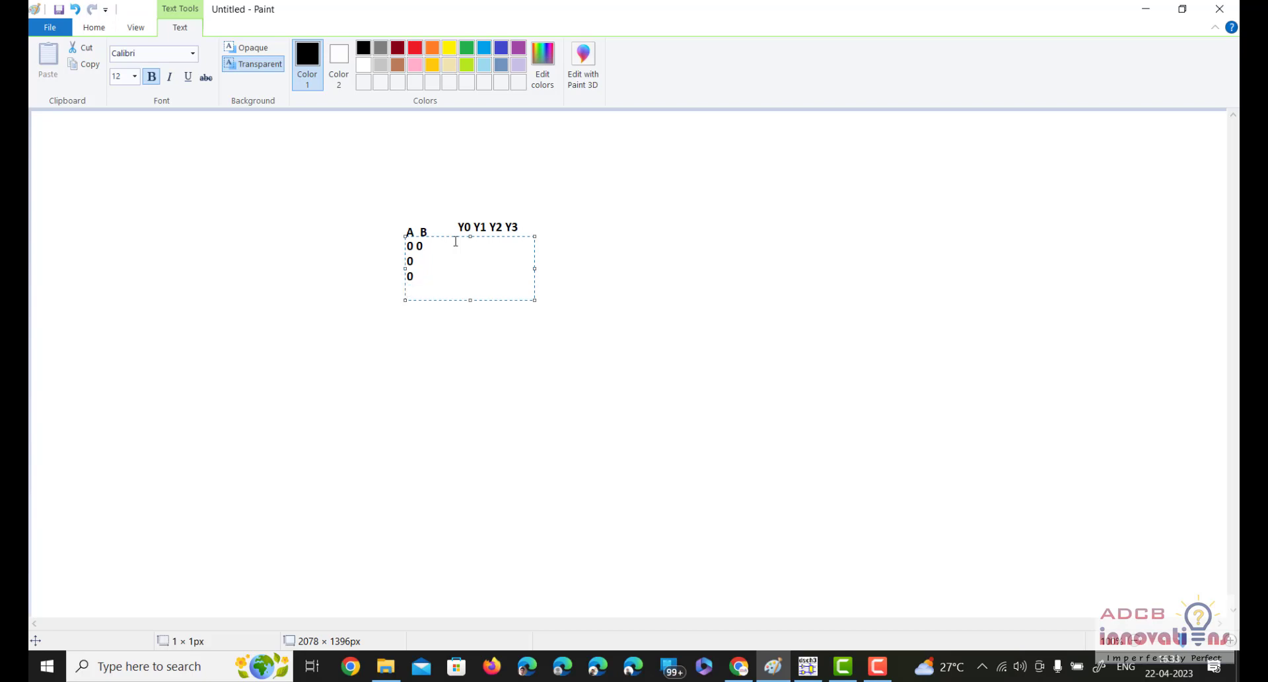
{"action": "key", "text": "BackSpace"}
{"action": "type", "text": "1"}
{"action": "key", "text": "Return"}
{"action": "type", "text": "1 1 0 1"}
{"action": "left_click", "coordinate": [628, 238]}
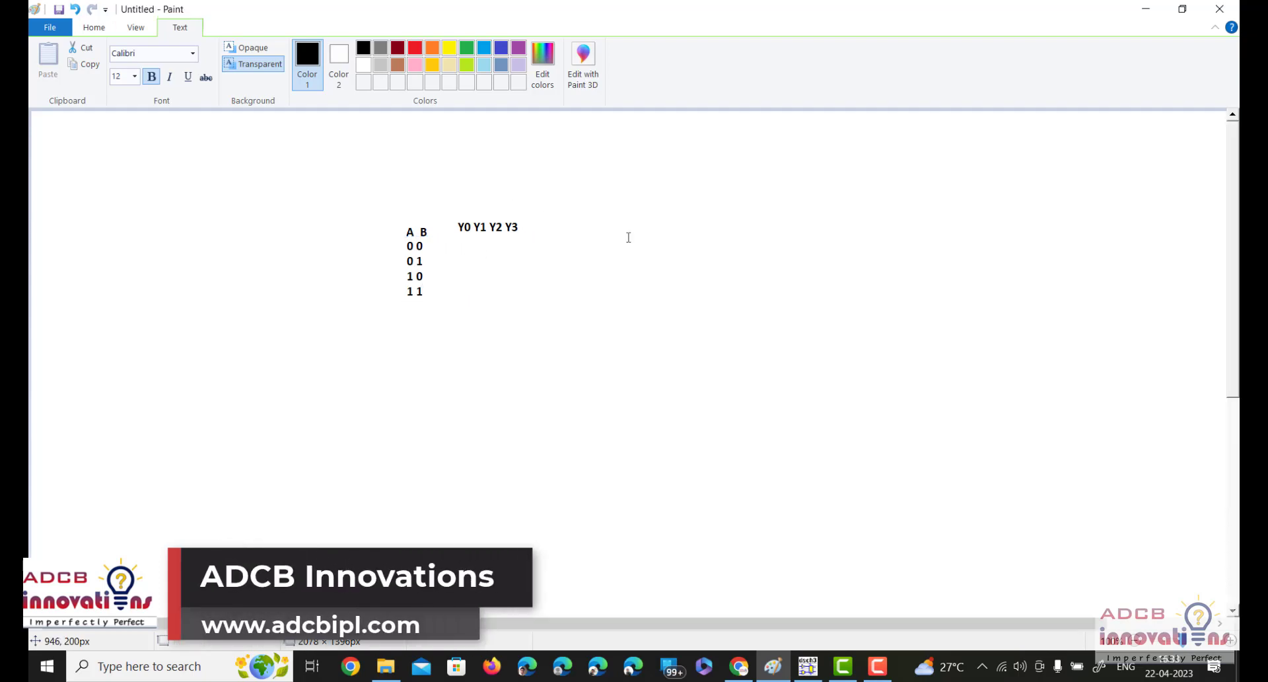
Fill in the output rows 1 0 0 0, 0 1 0 0, 0 0 1 0 and 0 0 0 1 beneath the Y0 to Y3 headings
{"action": "left_click", "coordinate": [461, 245]}
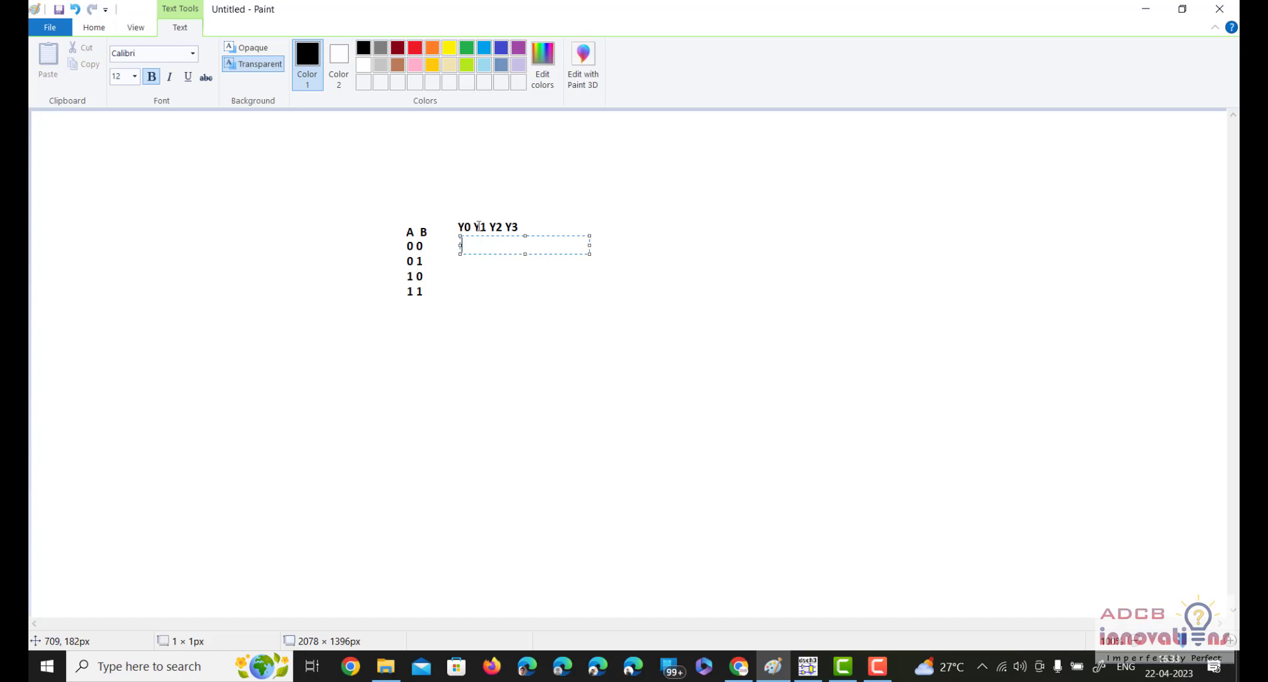
{"action": "type", "text": "1 0  0  0"}
{"action": "key", "text": "Return"}
{"action": "type", "text": "0 1  0  "}
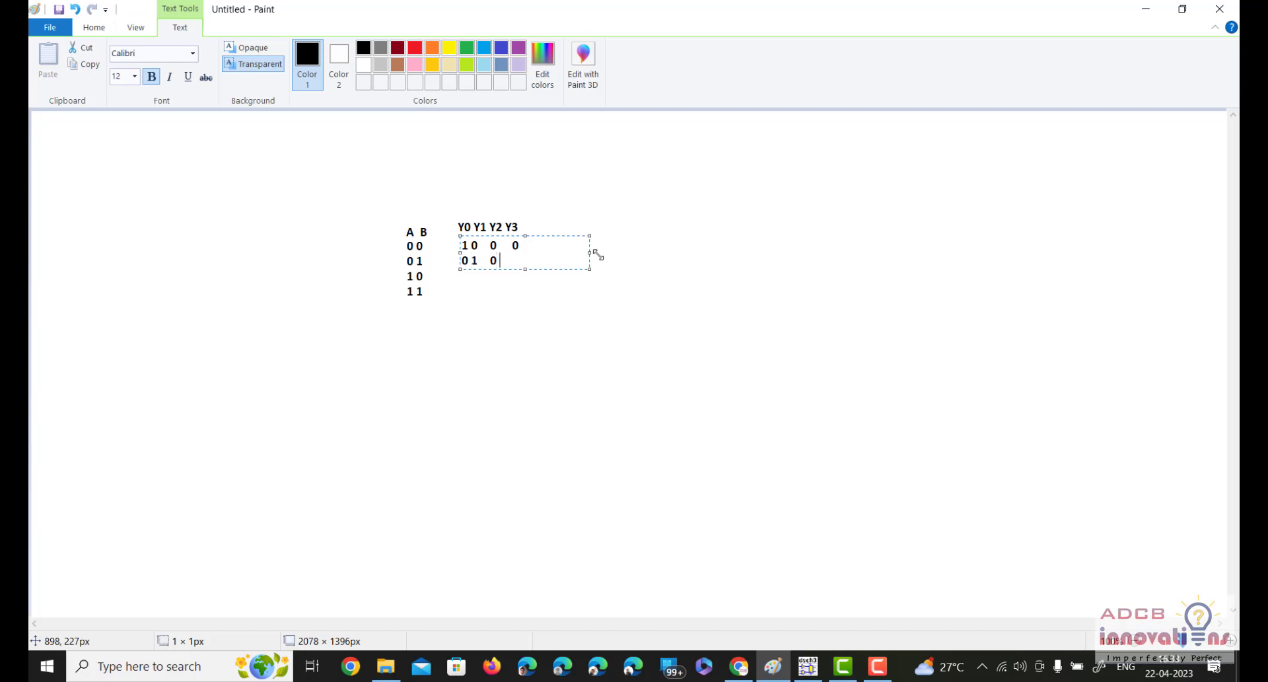
{"action": "type", "text": "0"}
{"action": "key", "text": "Return"}
{"action": "type", "text": "0 0     1"}
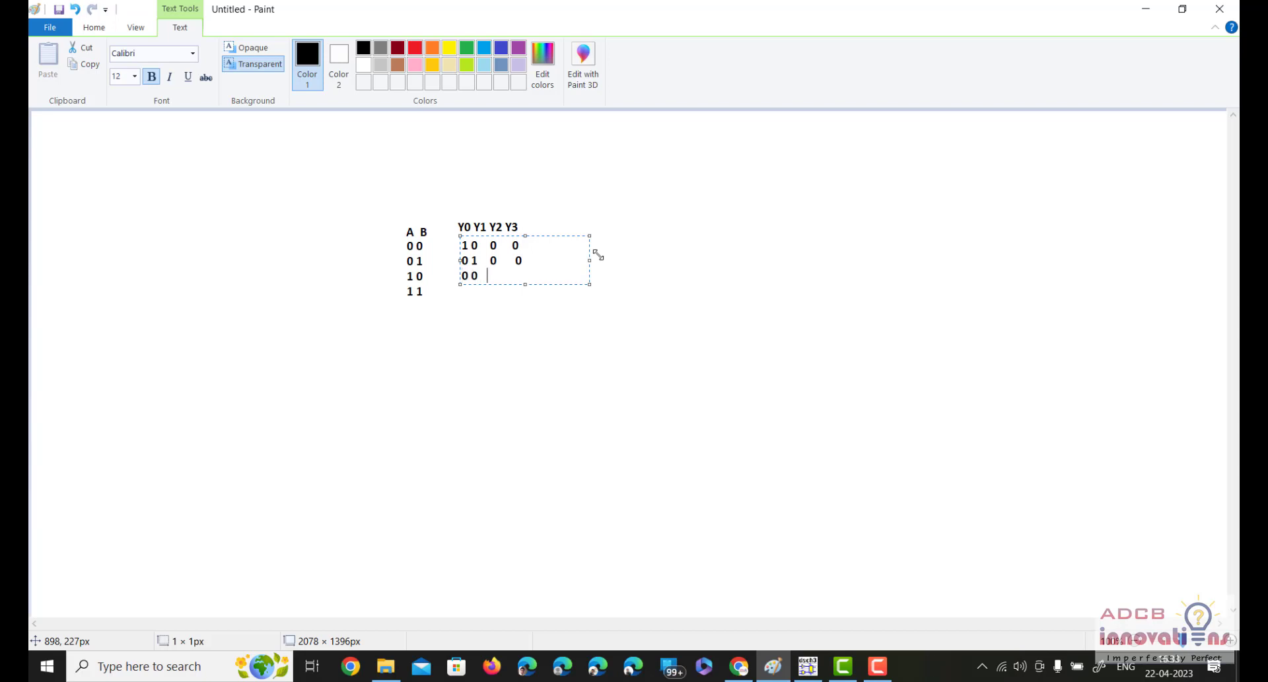
{"action": "type", "text": "      0"}
{"action": "key", "text": "Return"}
{"action": "type", "text": "0 0  0  1"}
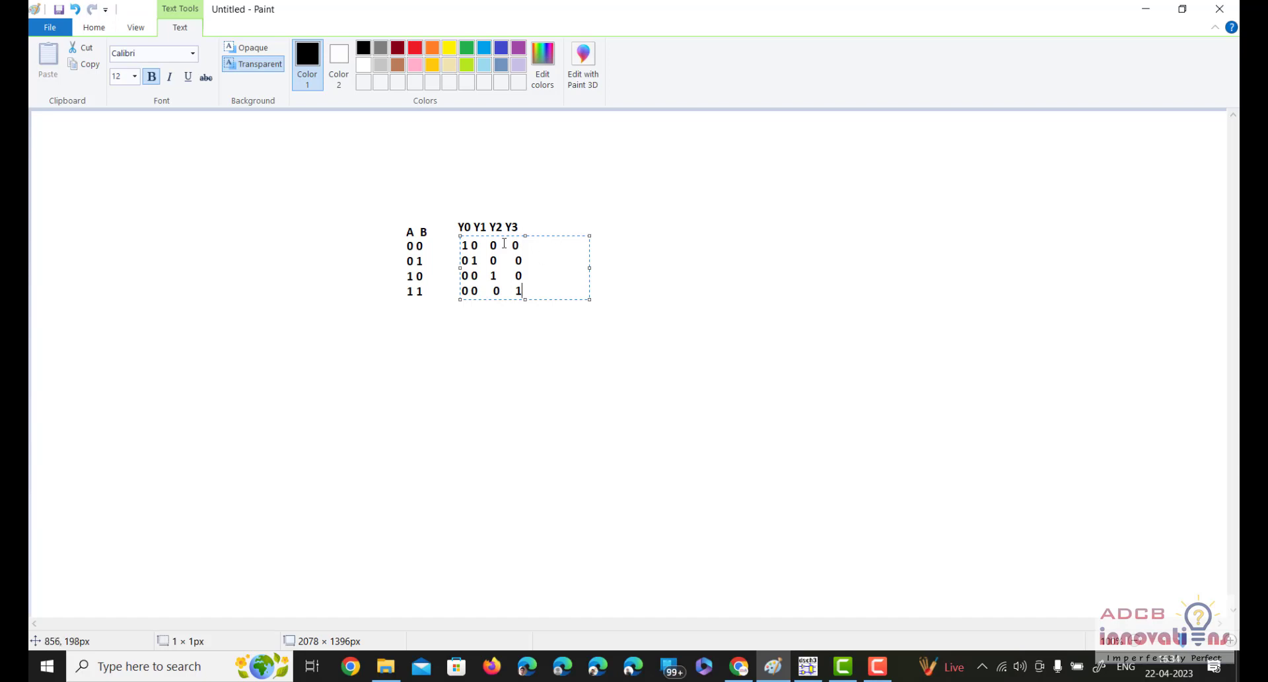
{"action": "left_click_drag", "start_coordinate": [461, 246], "coordinate": [533, 295]}
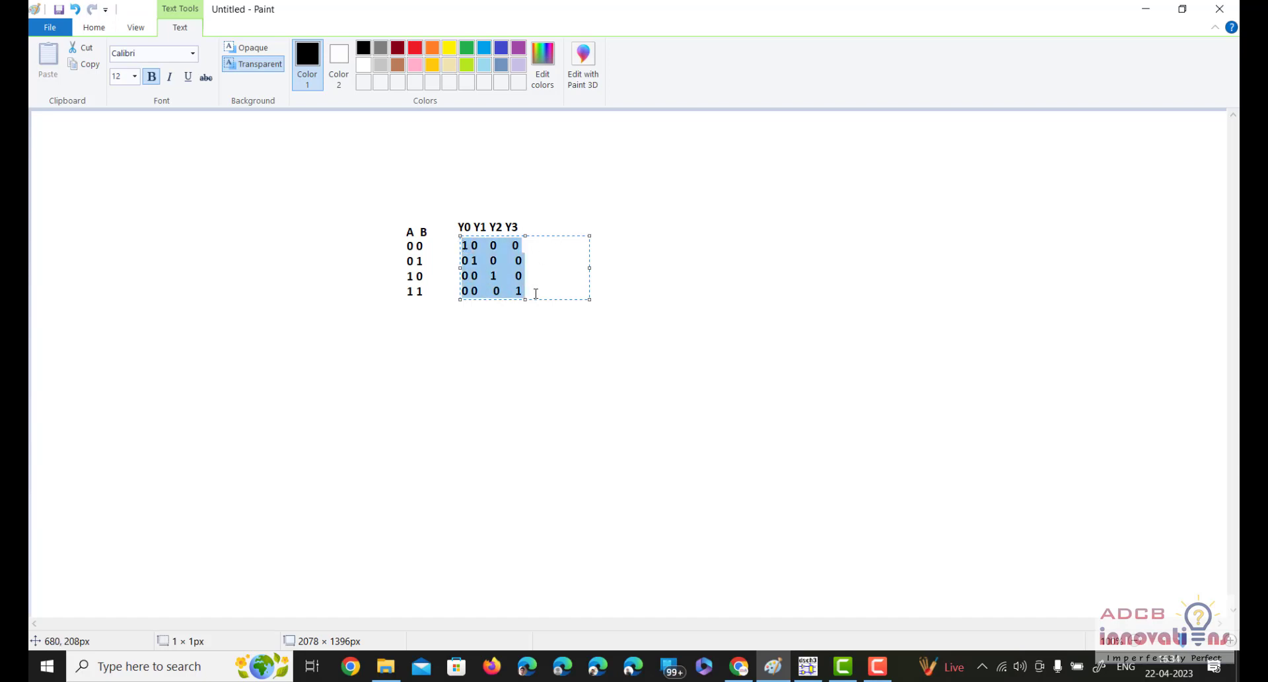
{"action": "left_click", "coordinate": [531, 293]}
{"action": "key", "text": "ctrl+a"}
{"action": "left_click", "coordinate": [465, 245]}
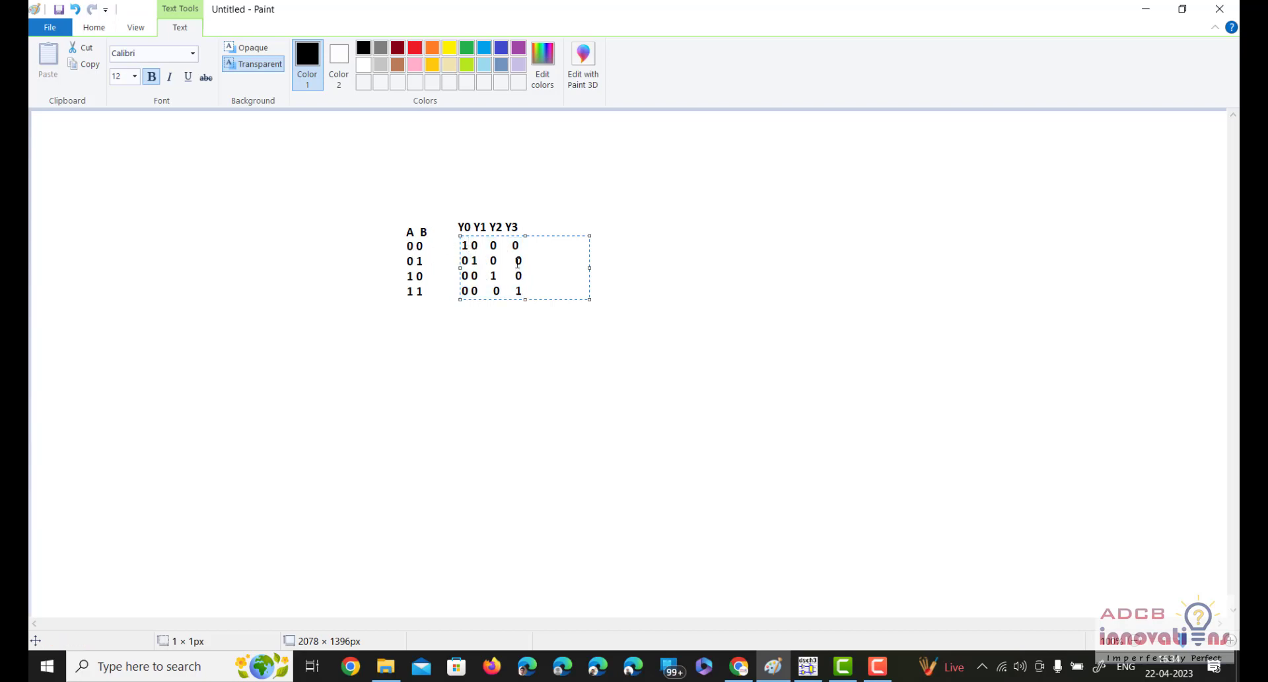
{"action": "left_click_drag", "start_coordinate": [478, 261], "coordinate": [441, 284]}
{"action": "left_click", "coordinate": [394, 261]}
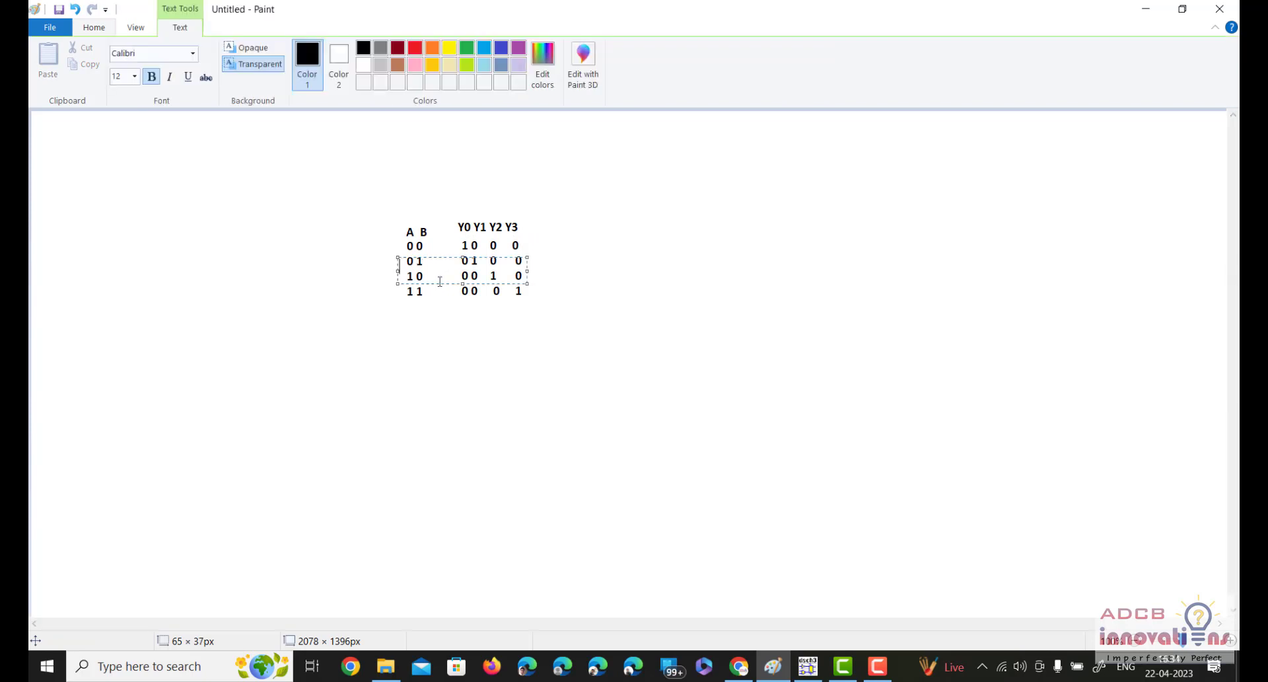
{"action": "left_click", "coordinate": [347, 275]}
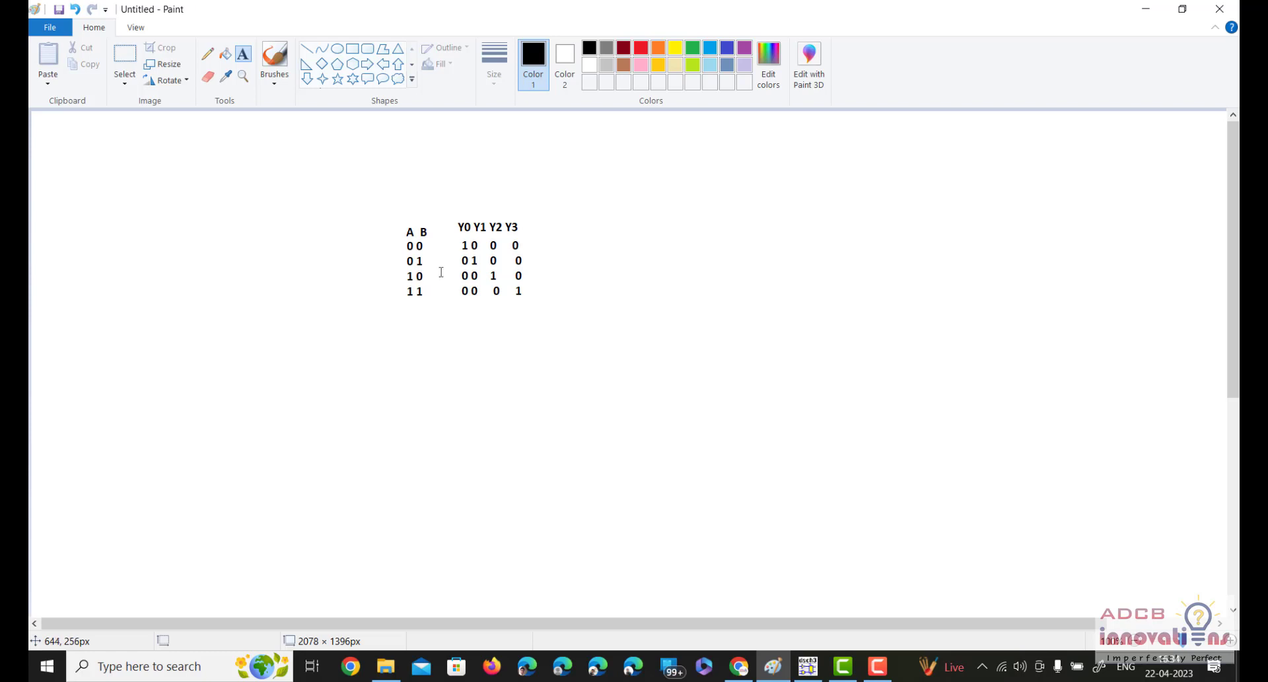
{"action": "left_click_drag", "start_coordinate": [478, 260], "coordinate": [423, 269]}
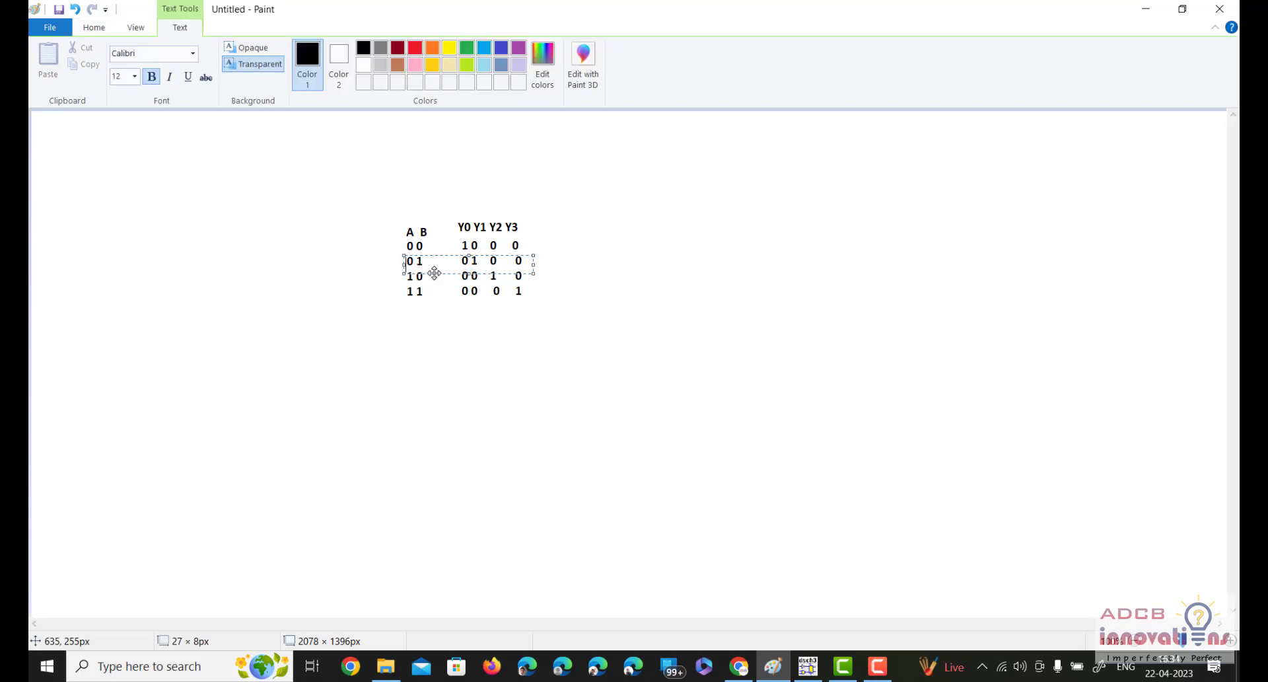
{"action": "left_click", "coordinate": [432, 255]}
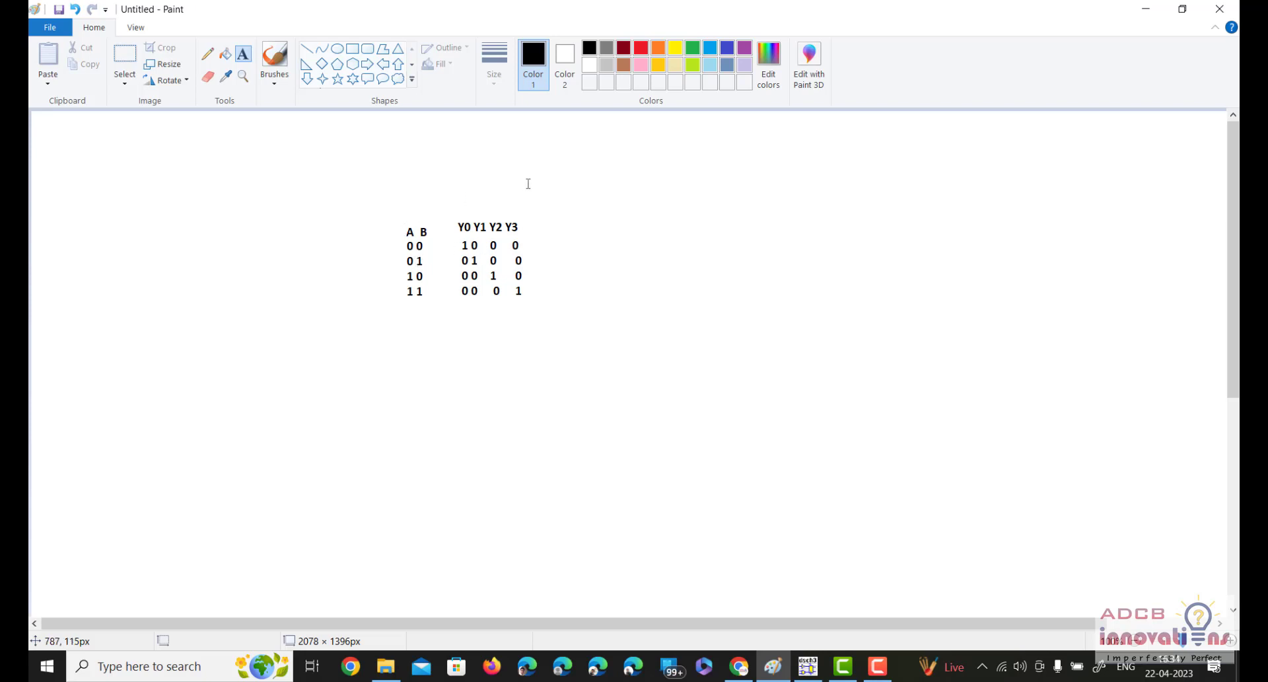
{"action": "left_click", "coordinate": [456, 192]}
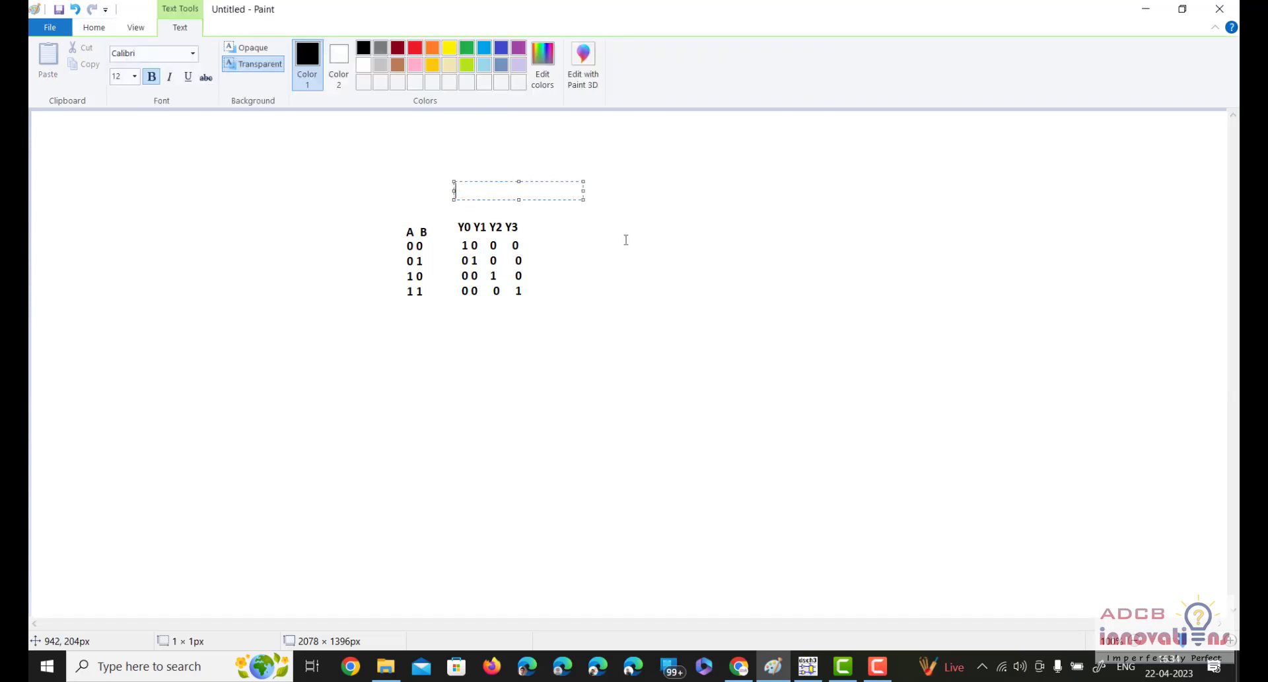
Write the output equations Y0=A'B' and Y1=A'B on separate lines to the right of the truth table
{"action": "left_click_drag", "start_coordinate": [1185, 644], "coordinate": [1188, 641]}
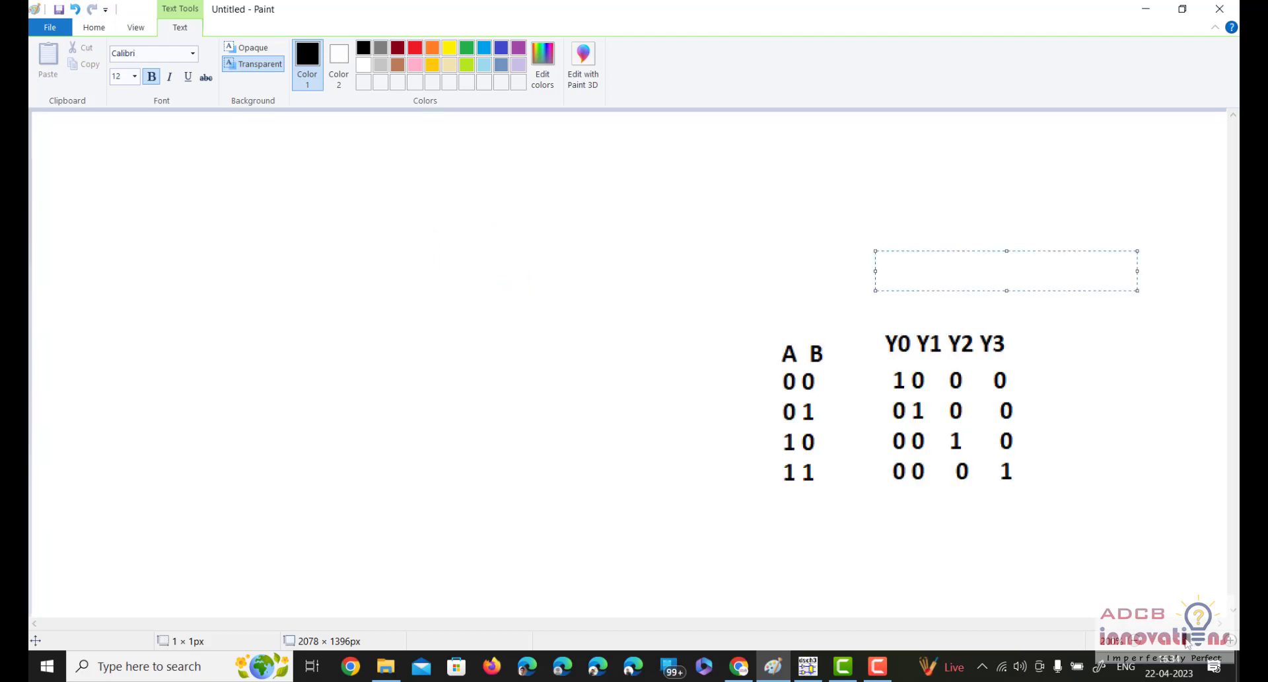
{"action": "left_click", "coordinate": [1139, 641]}
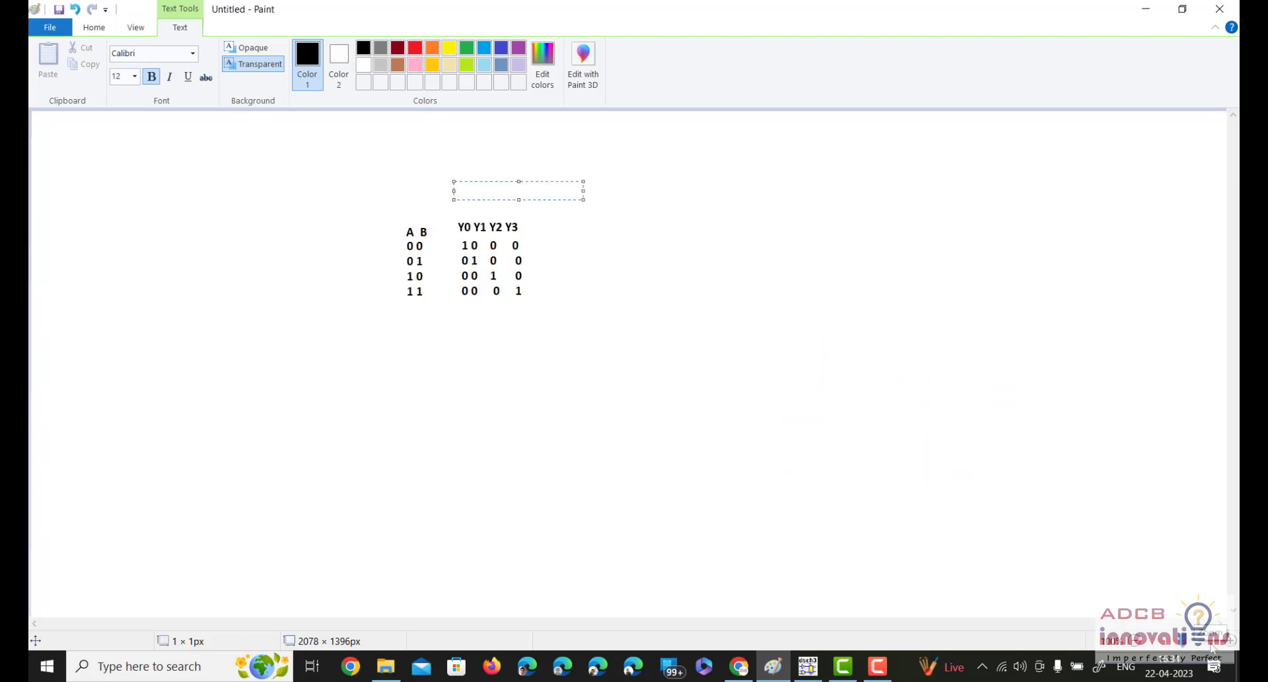
{"action": "left_click", "coordinate": [1232, 641]}
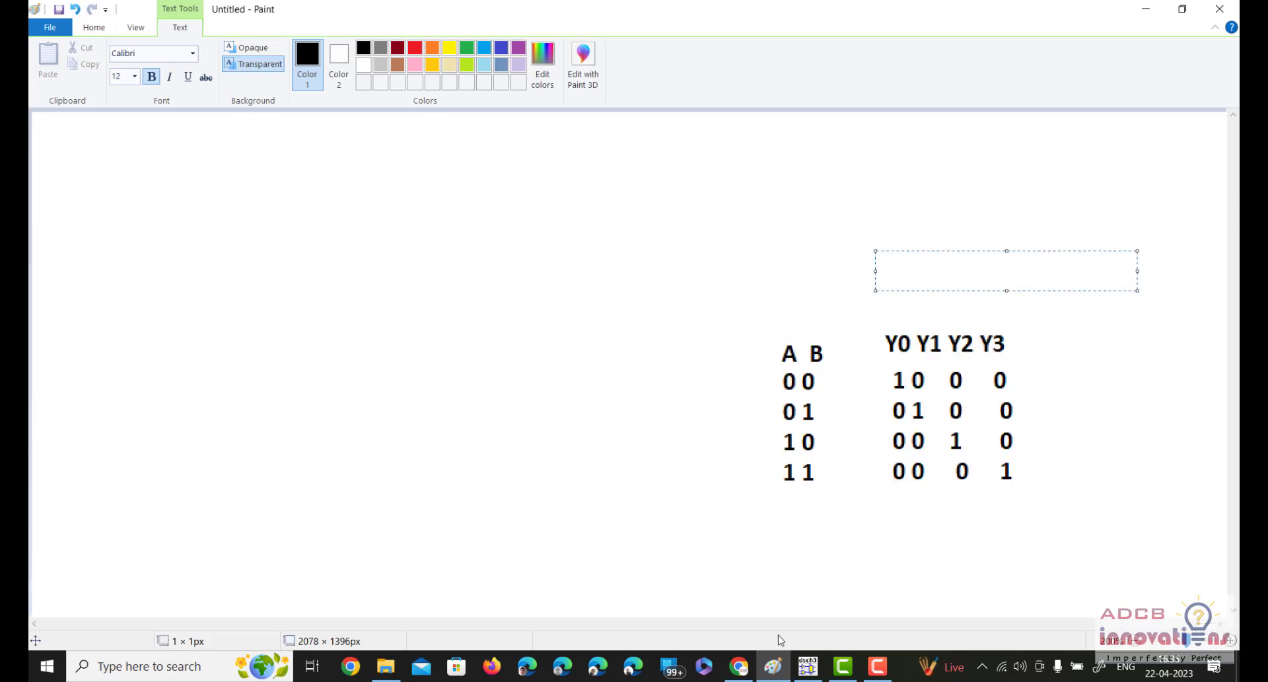
{"action": "left_click", "coordinate": [639, 420]}
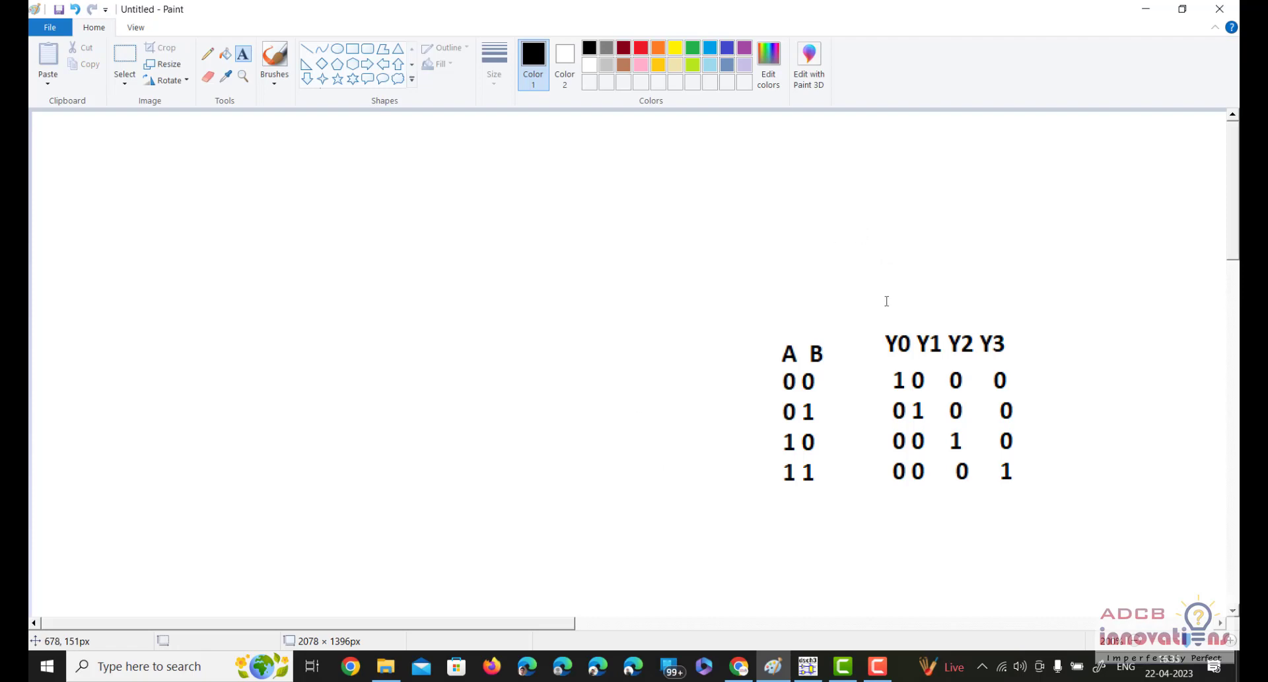
{"action": "left_click_drag", "start_coordinate": [560, 622], "coordinate": [764, 624]}
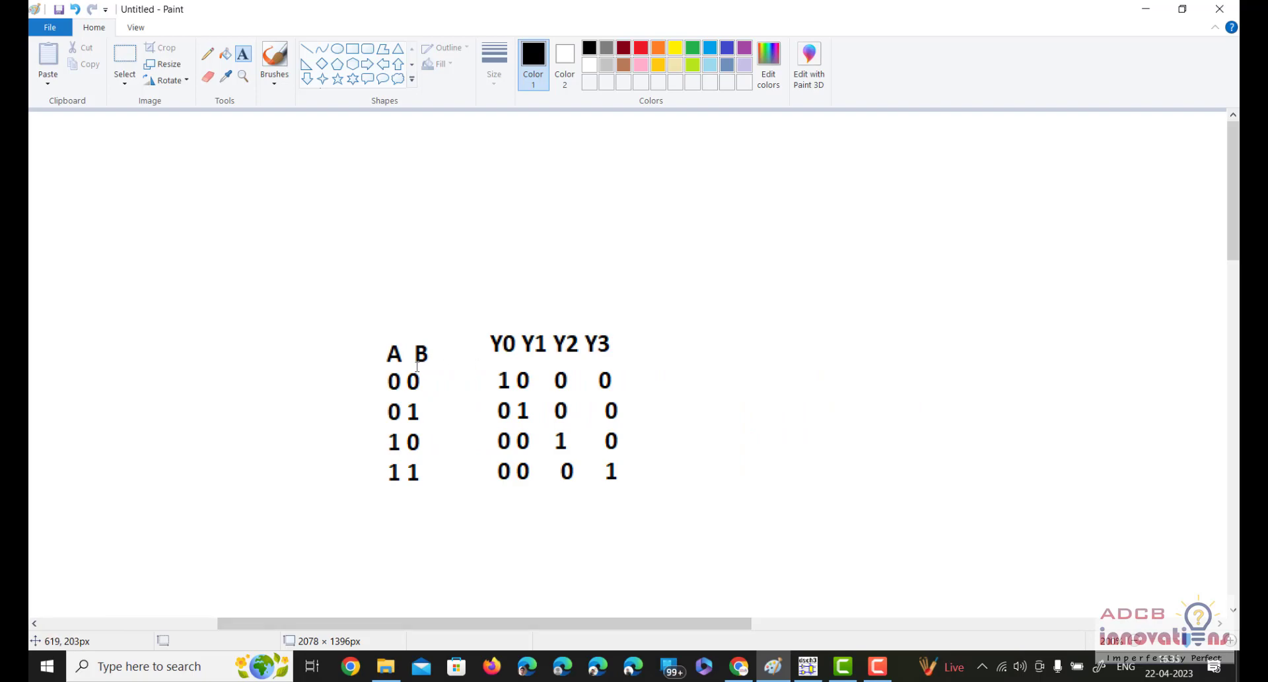
{"action": "left_click", "coordinate": [759, 287]}
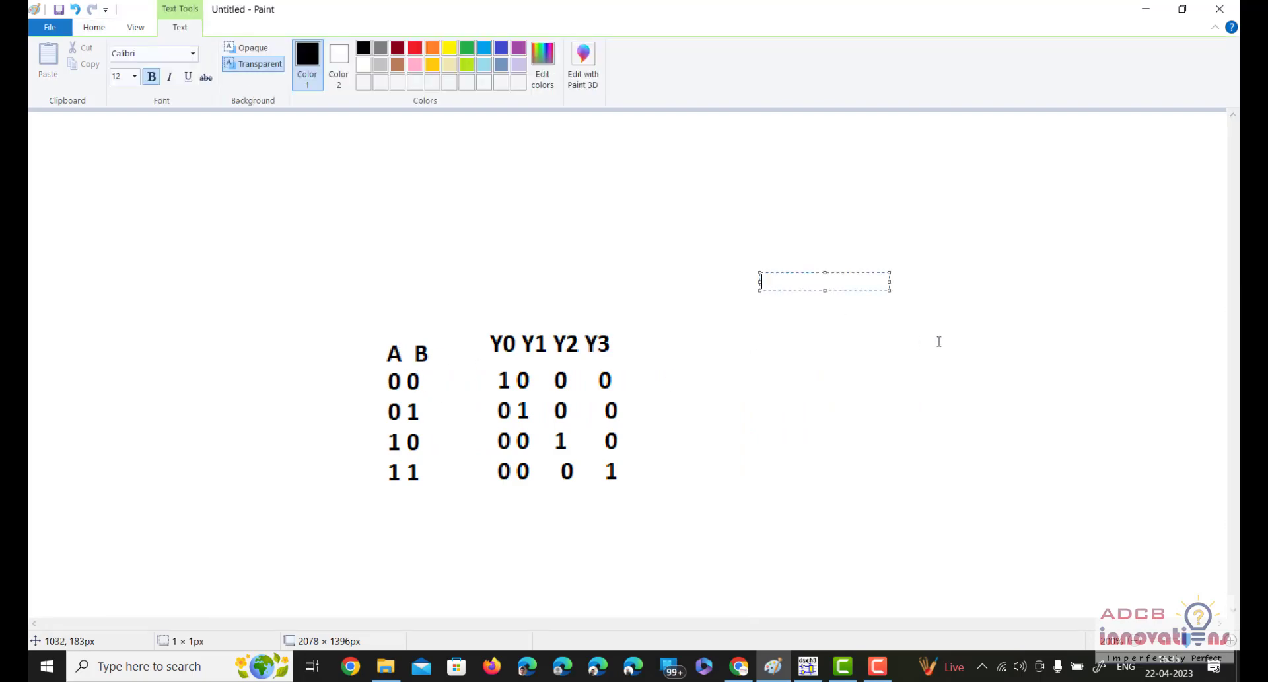
{"action": "type", "text": "Y0=A"}
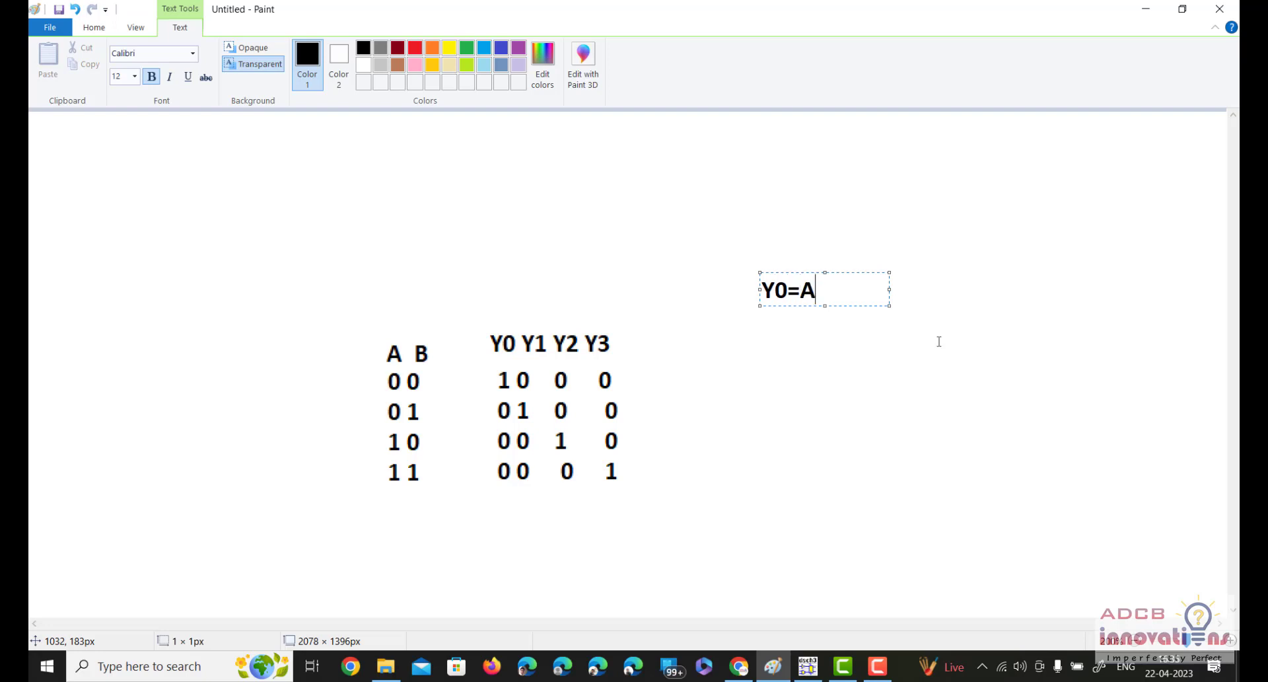
{"action": "type", "text": "'B'"}
{"action": "key", "text": "Return"}
{"action": "type", "text": "Y"}
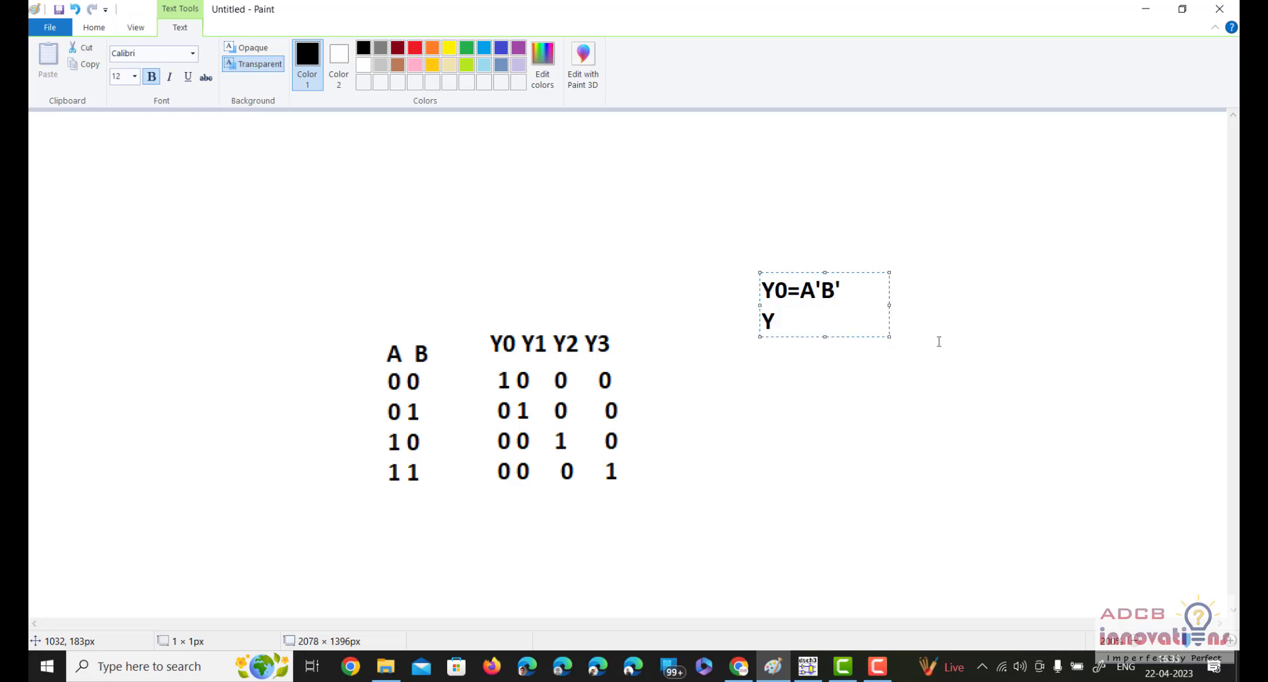
{"action": "type", "text": "1=A'B"}
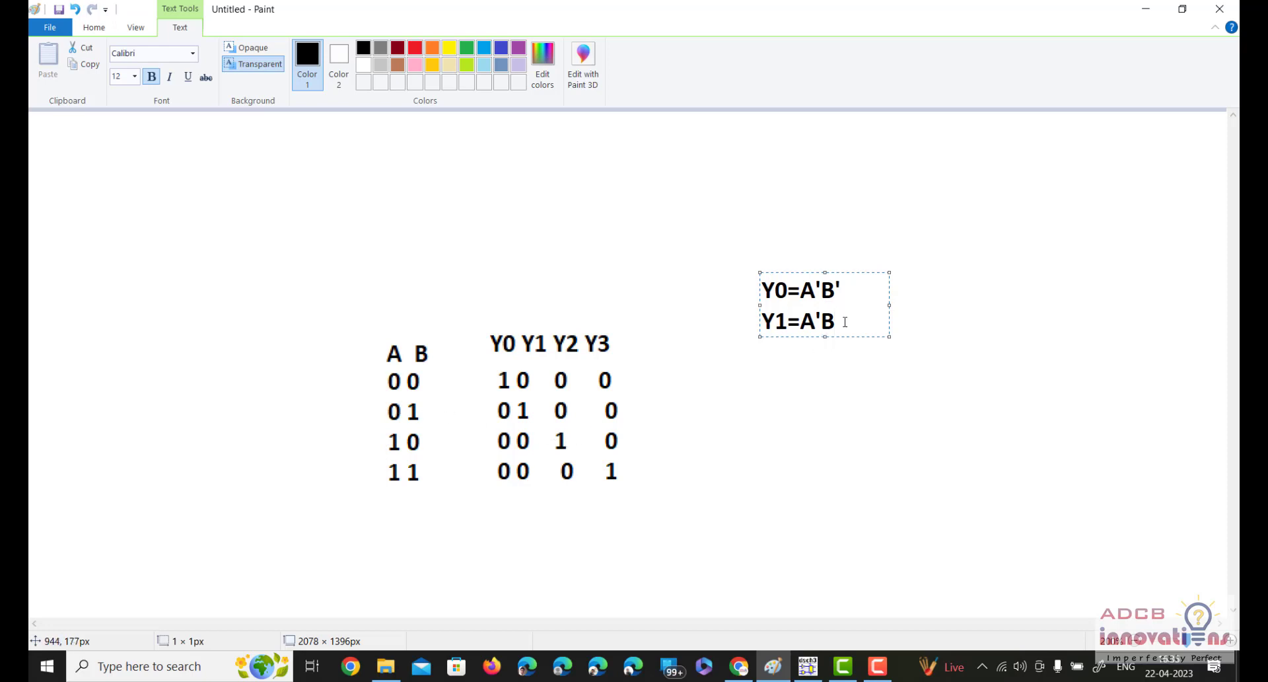
Add the equations Y2=AB' and Y3=AB on new lines beneath Y1 and commit the text to the canvas
{"action": "key", "text": "Return"}
{"action": "type", "text": "Y2=AB'"}
{"action": "key", "text": "Return"}
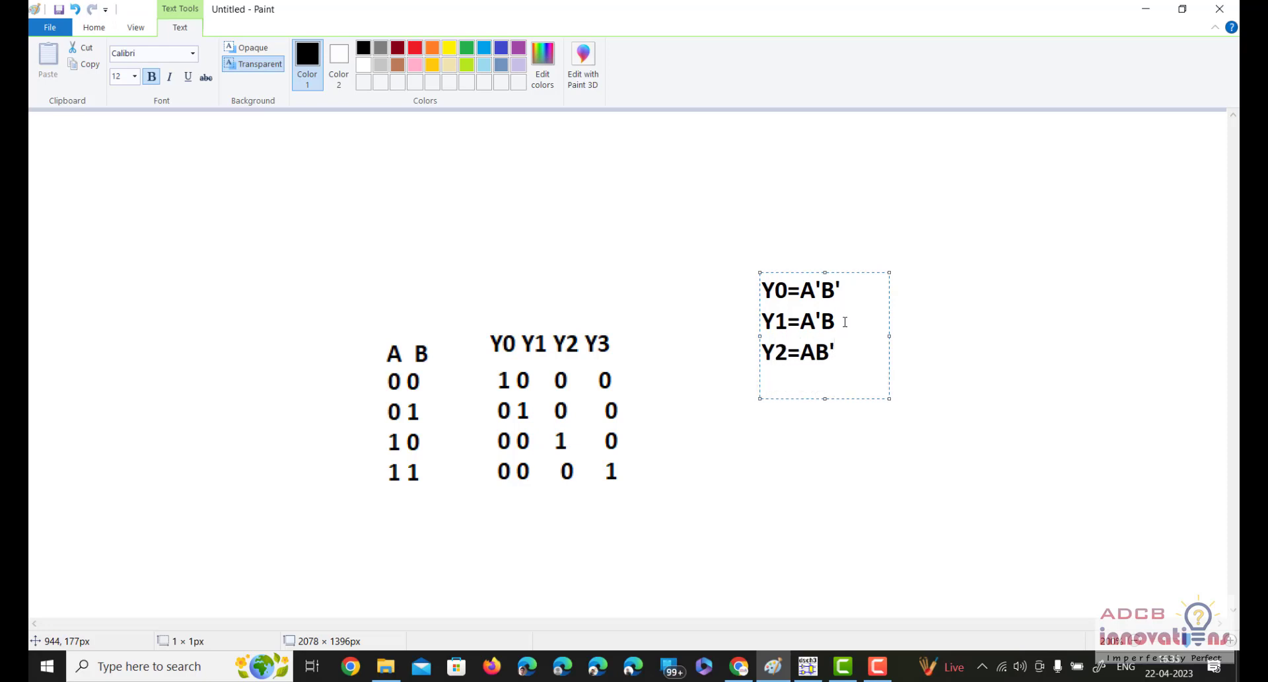
{"action": "type", "text": "Y3=AB"}
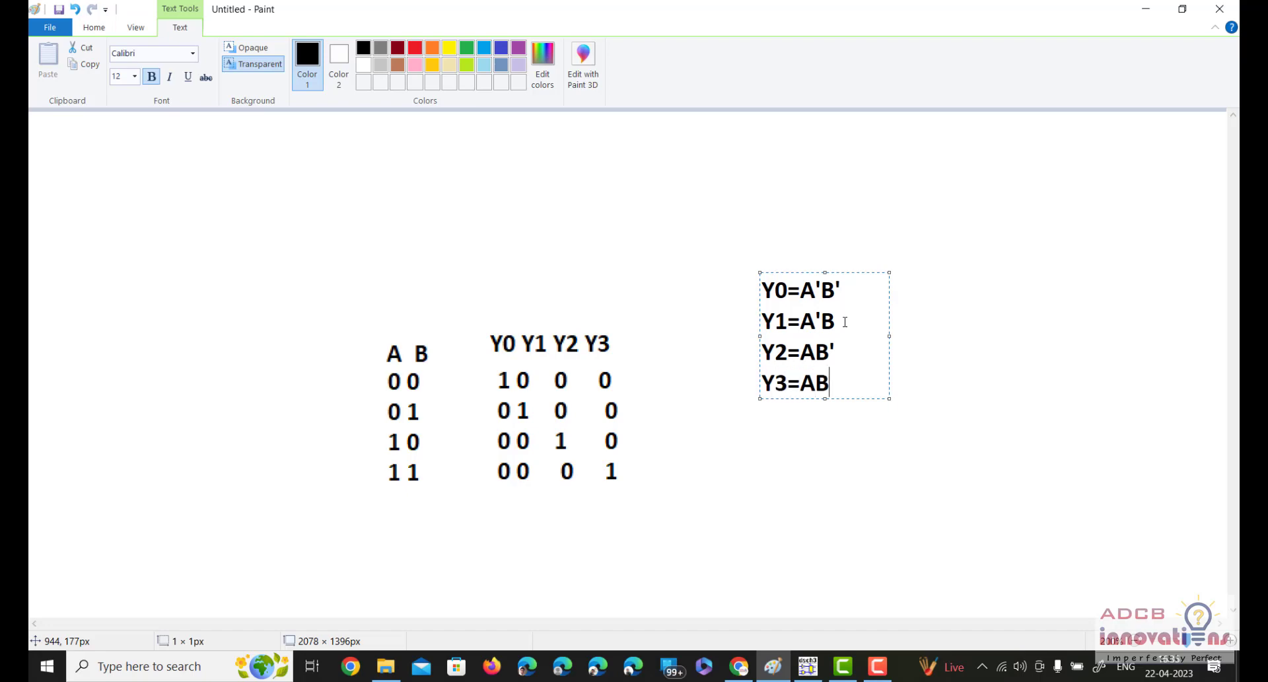
{"action": "left_click_drag", "start_coordinate": [763, 290], "coordinate": [843, 395]}
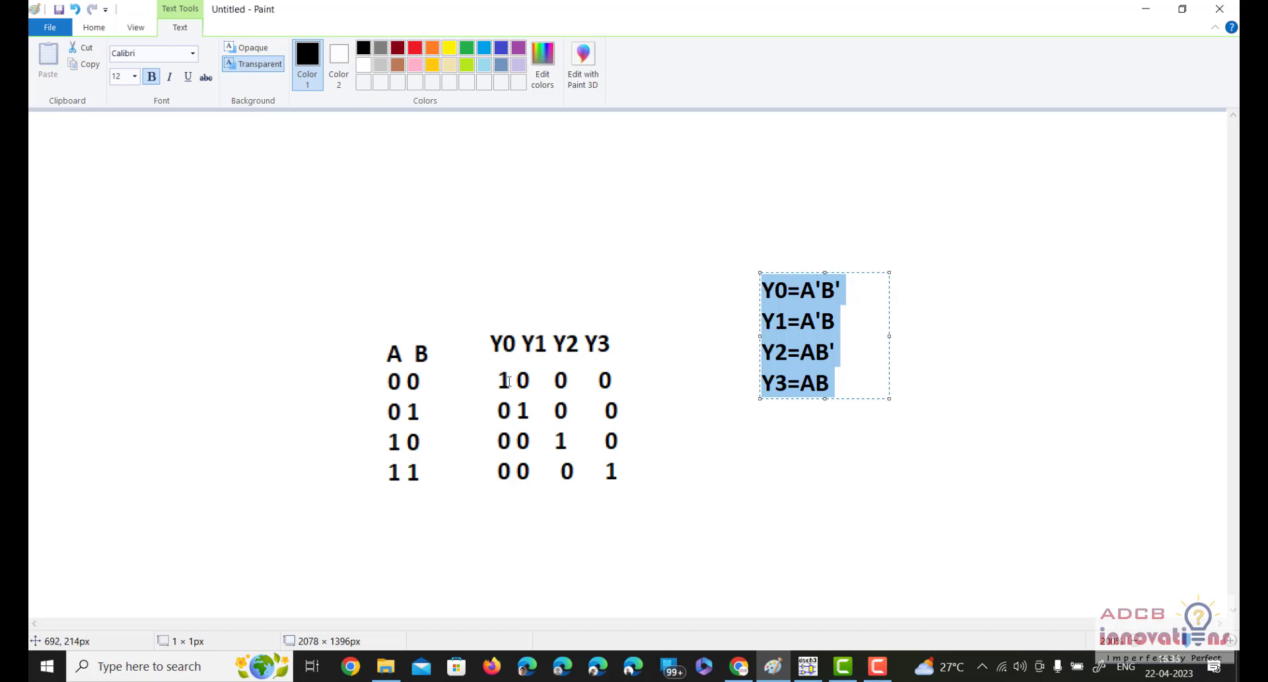
{"action": "left_click", "coordinate": [775, 326]}
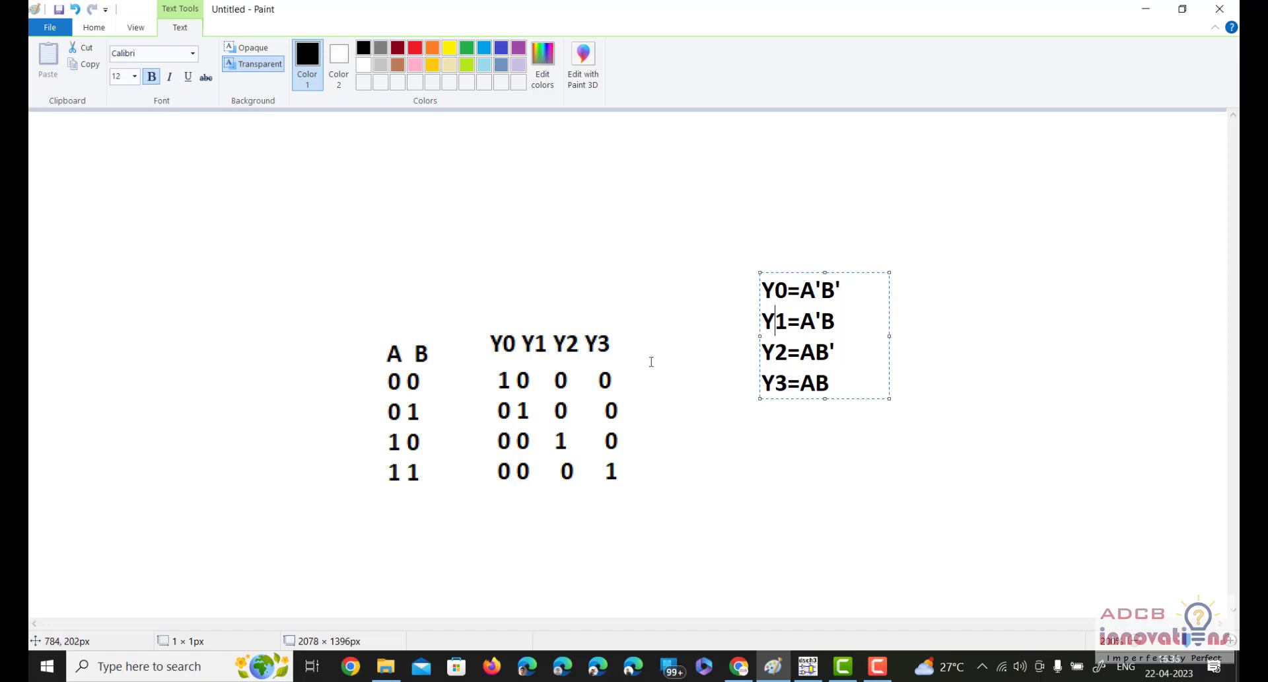
{"action": "left_click", "coordinate": [774, 346]}
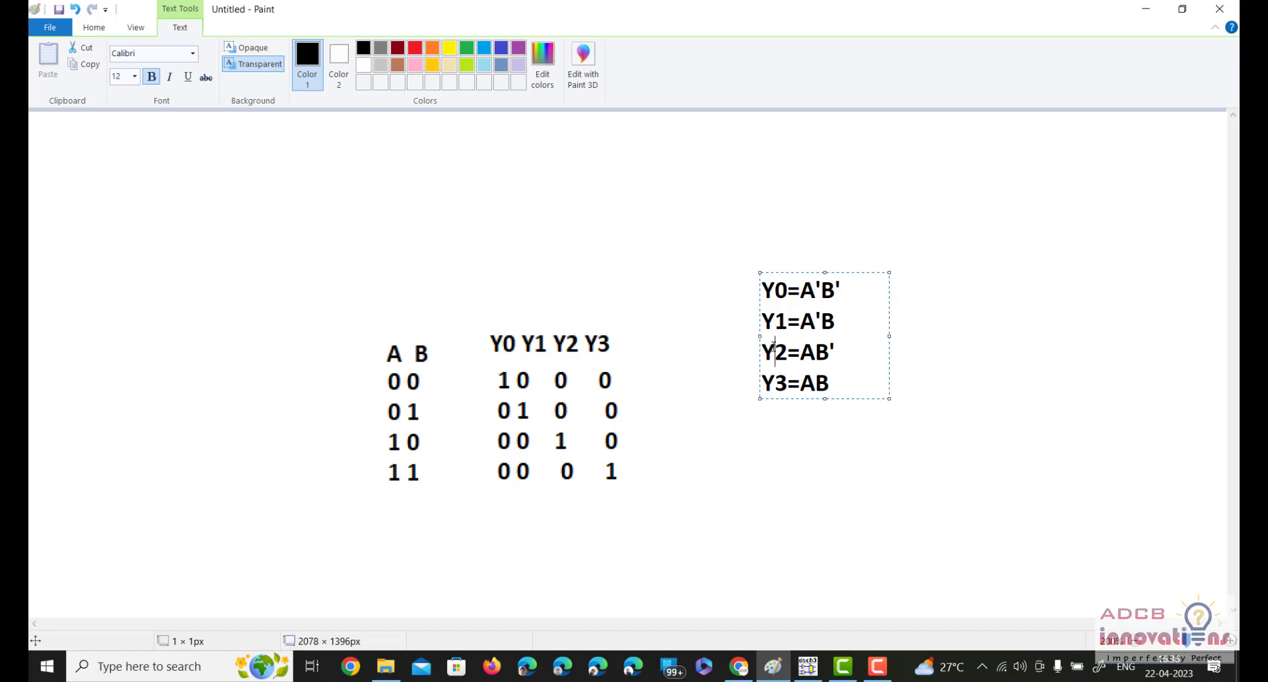
{"action": "left_click", "coordinate": [424, 142]}
Circle the 0 0 input row with a red pencil and tick the Y0=A'B' equation
{"action": "left_click", "coordinate": [207, 54]}
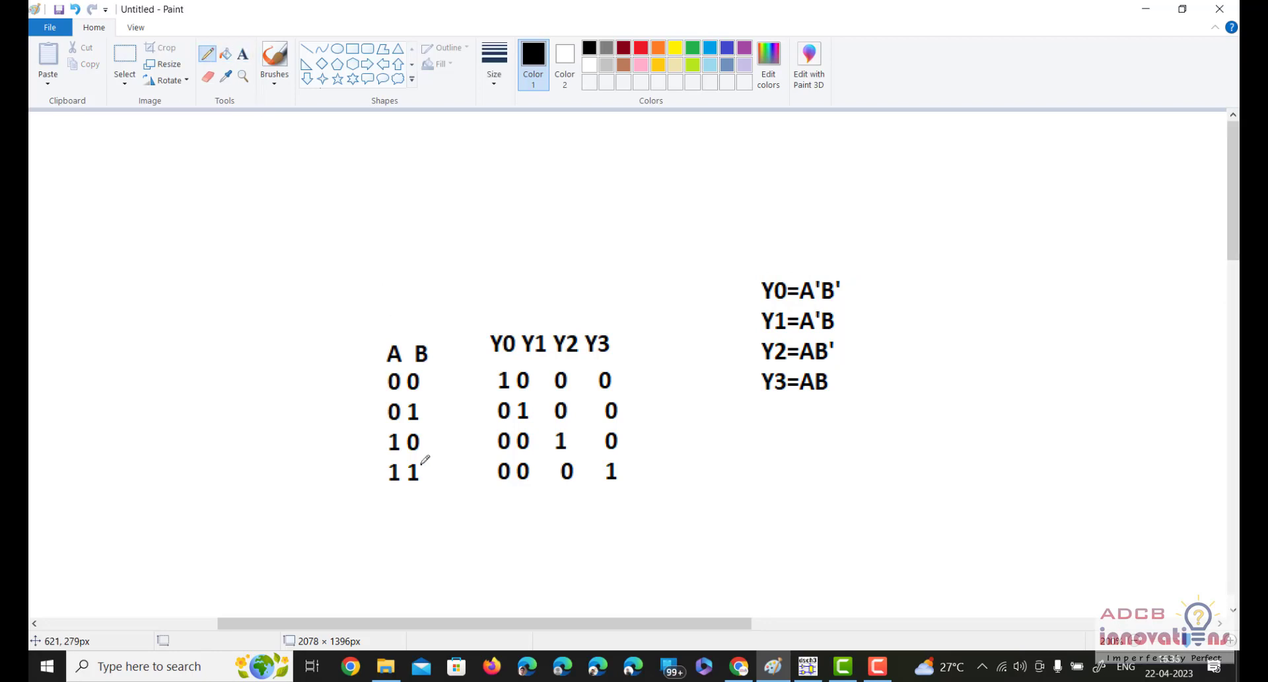
{"action": "mouse_move", "coordinate": [390, 394]}
{"action": "left_mouse_down"}
{"action": "mouse_move", "coordinate": [422, 396]}
{"action": "mouse_move", "coordinate": [411, 372]}
{"action": "mouse_move", "coordinate": [391, 374]}
{"action": "mouse_move", "coordinate": [402, 386]}
{"action": "left_mouse_up"}
{"action": "key", "text": "ctrl+z"}
{"action": "left_click", "coordinate": [641, 48]}
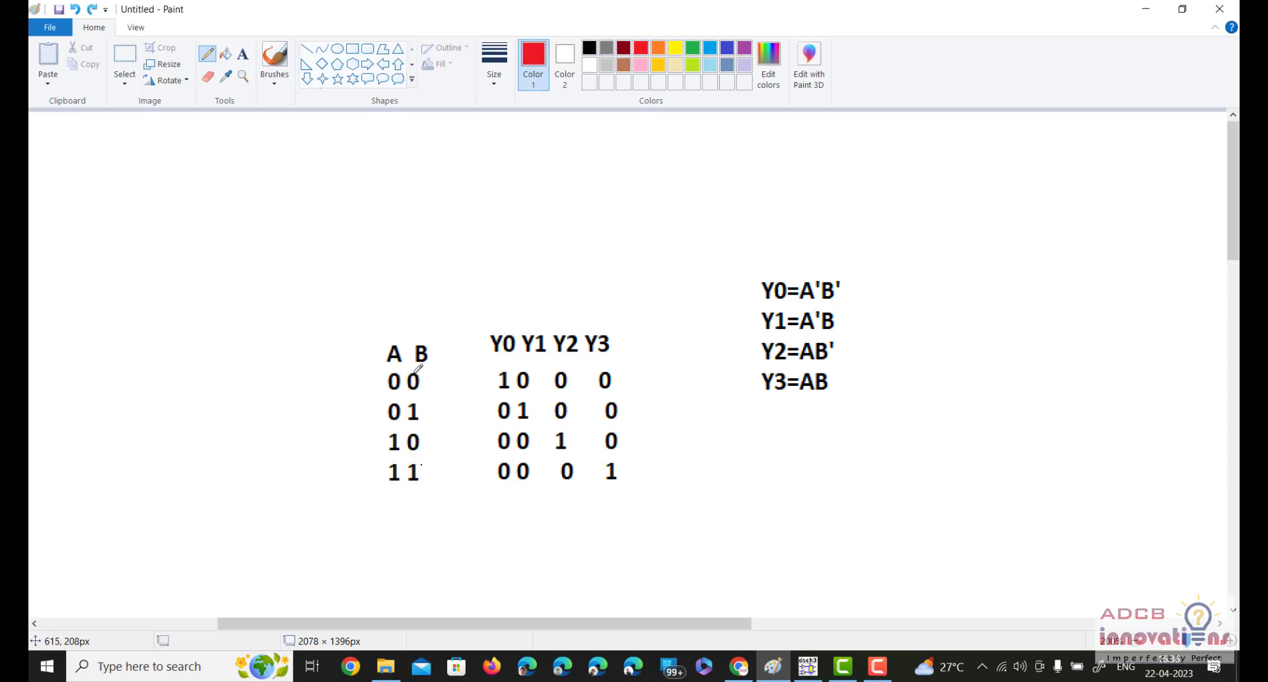
{"action": "mouse_move", "coordinate": [430, 367]}
{"action": "left_mouse_down"}
{"action": "mouse_move", "coordinate": [383, 373]}
{"action": "mouse_move", "coordinate": [413, 391]}
{"action": "mouse_move", "coordinate": [431, 366]}
{"action": "left_mouse_up"}
{"action": "left_click_drag", "start_coordinate": [846, 290], "coordinate": [873, 274]}
Draw a red arrow from the circled row up to a handwritten 1·1 and tick that row's Y0 output
{"action": "mouse_move", "coordinate": [388, 381]}
{"action": "left_mouse_down"}
{"action": "mouse_move", "coordinate": [338, 316]}
{"action": "mouse_move", "coordinate": [355, 317]}
{"action": "left_mouse_up"}
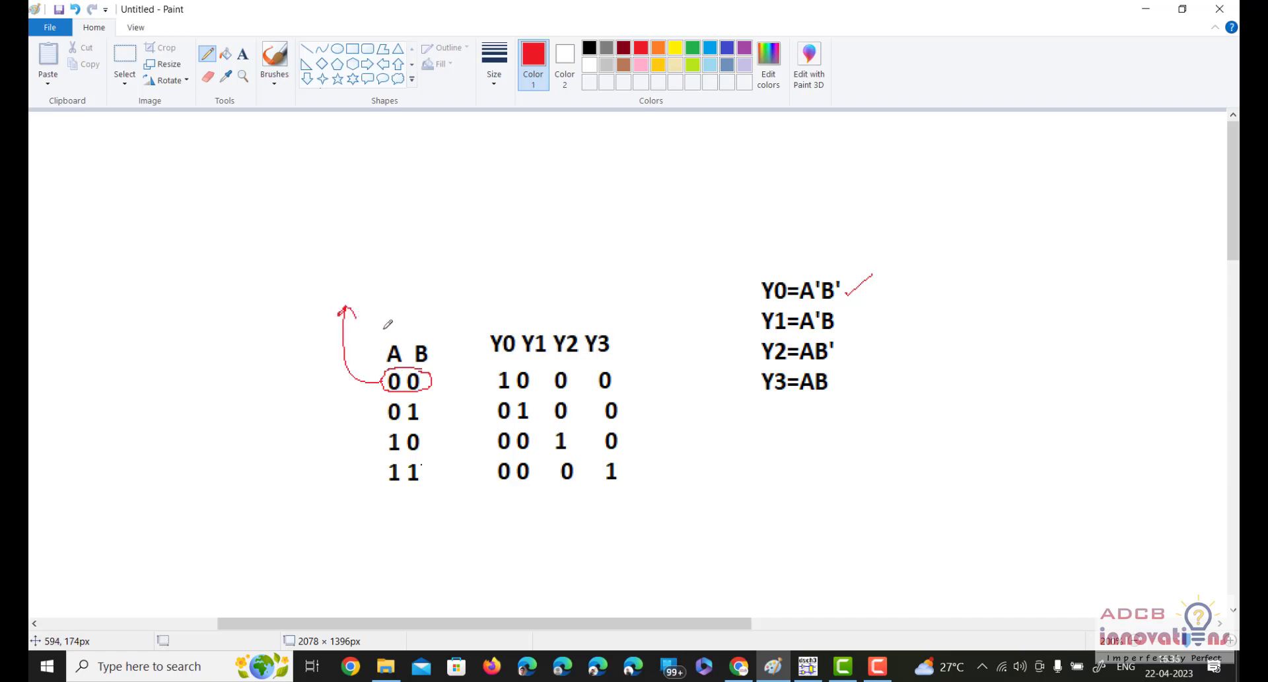
{"action": "left_click_drag", "start_coordinate": [348, 277], "coordinate": [362, 290]}
{"action": "left_click", "coordinate": [355, 283]}
{"action": "left_click_drag", "start_coordinate": [495, 376], "coordinate": [507, 367]}
Tick the Y1=A'B equation, brush 1.0 in red beside it and tick the first row's Y1 output
{"action": "left_click_drag", "start_coordinate": [844, 324], "coordinate": [883, 298]}
{"action": "left_click", "coordinate": [274, 76]}
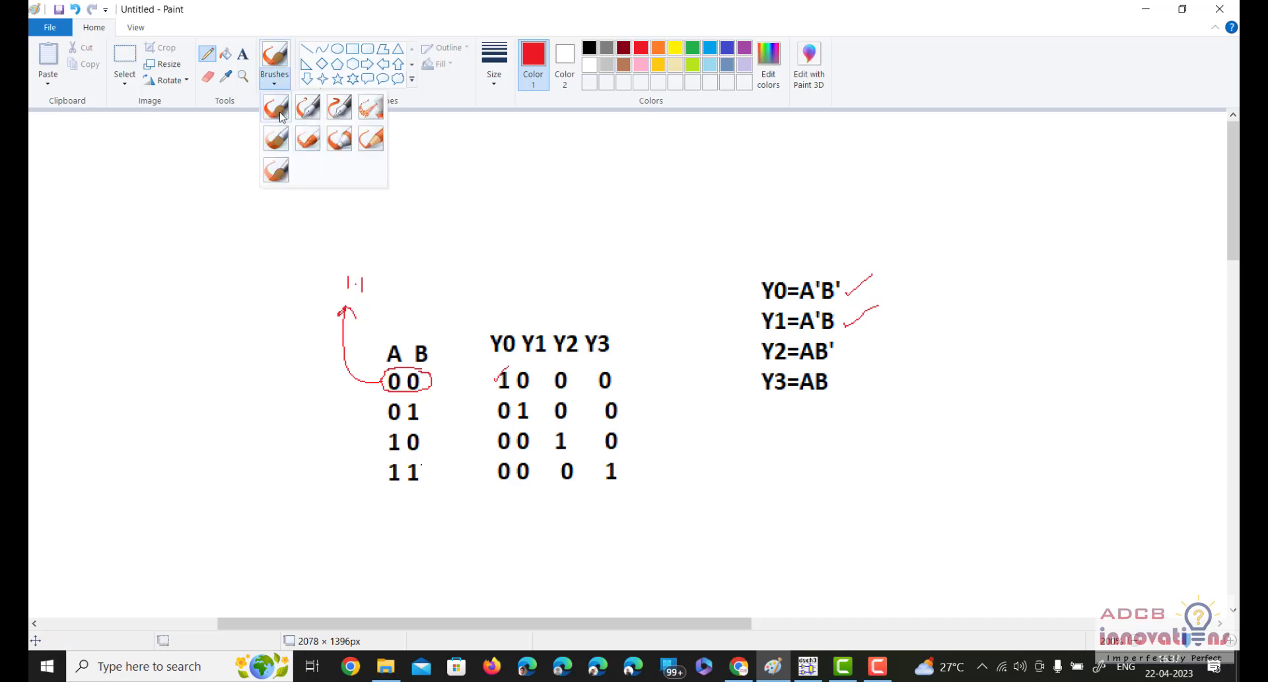
{"action": "left_click", "coordinate": [276, 107]}
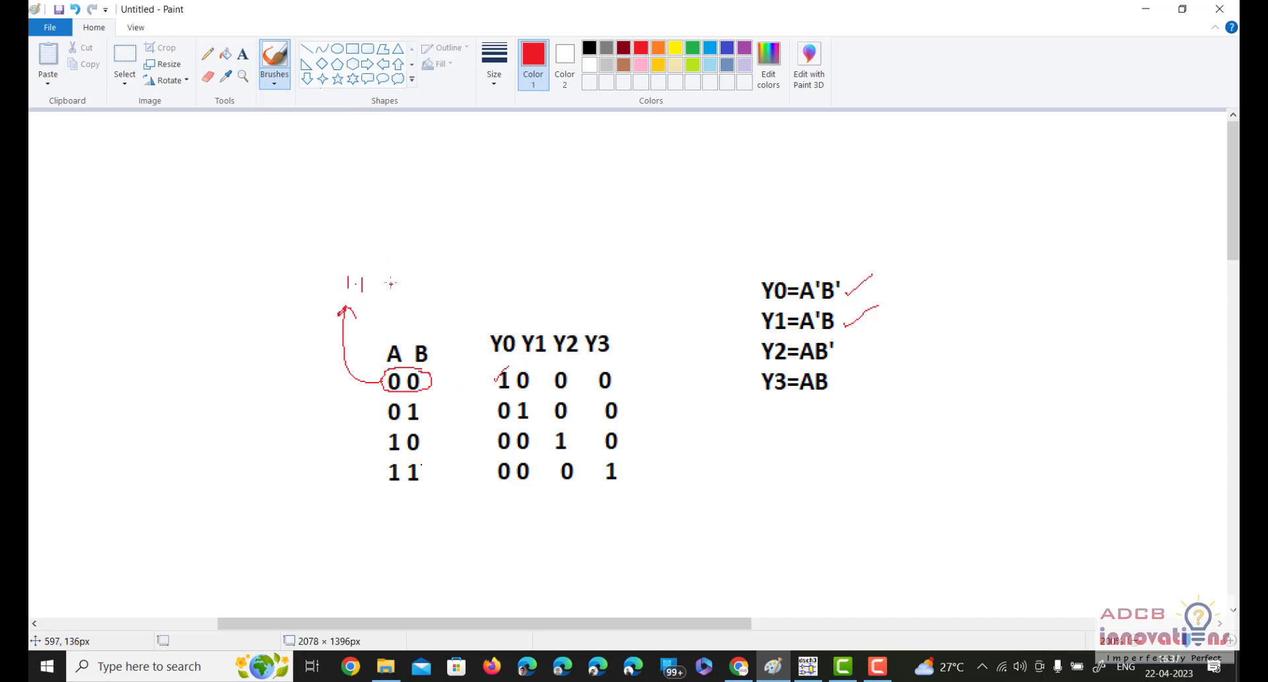
{"action": "left_click", "coordinate": [412, 280]}
{"action": "left_click_drag", "start_coordinate": [888, 312], "coordinate": [887, 321]}
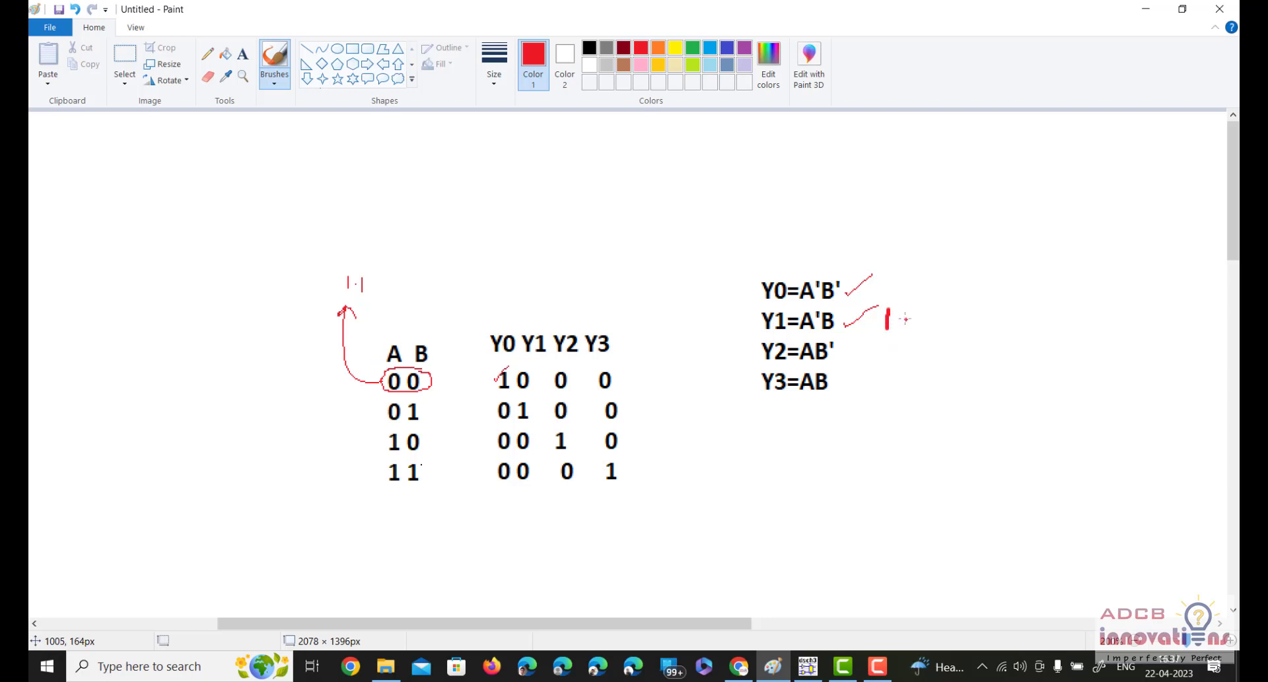
{"action": "mouse_move", "coordinate": [912, 308]}
{"action": "left_mouse_down"}
{"action": "mouse_move", "coordinate": [905, 317]}
{"action": "mouse_move", "coordinate": [924, 325]}
{"action": "mouse_move", "coordinate": [915, 308]}
{"action": "left_mouse_up"}
{"action": "left_click_drag", "start_coordinate": [513, 372], "coordinate": [538, 364]}
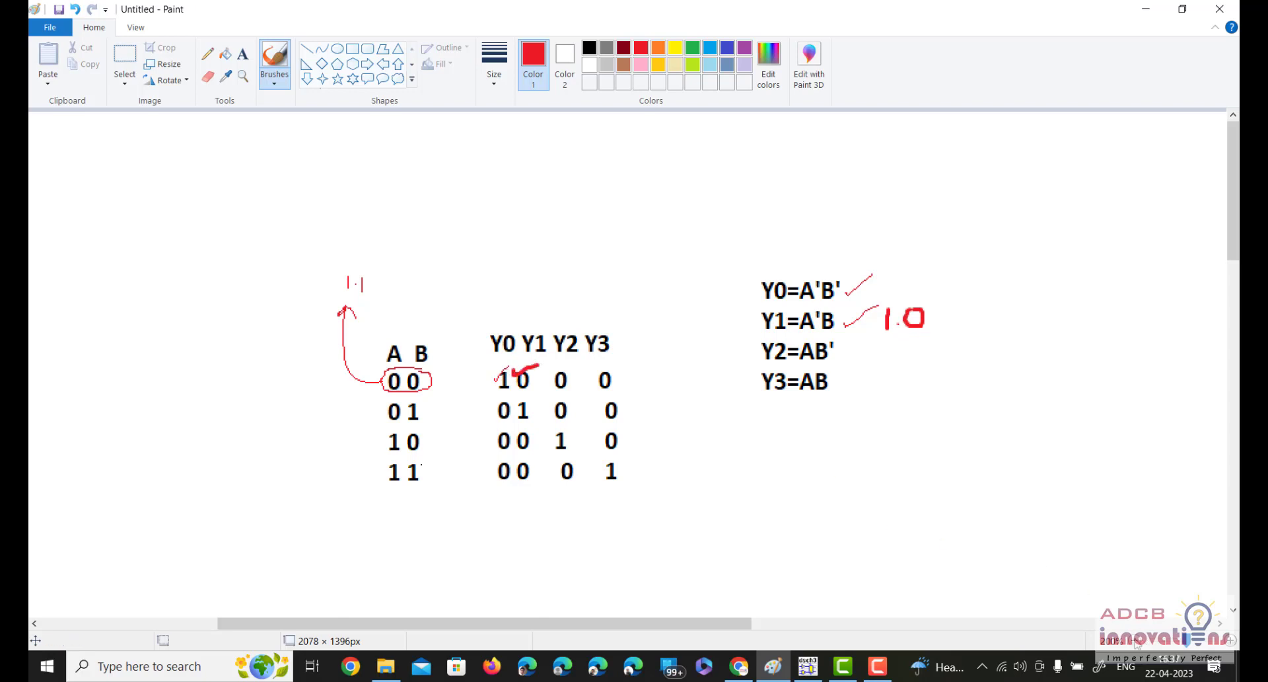
Brush 0.1 in red beside the Y2=AB' equation and tick the first row's Y2 output
{"action": "left_click", "coordinate": [983, 666]}
{"action": "left_click", "coordinate": [1134, 640]}
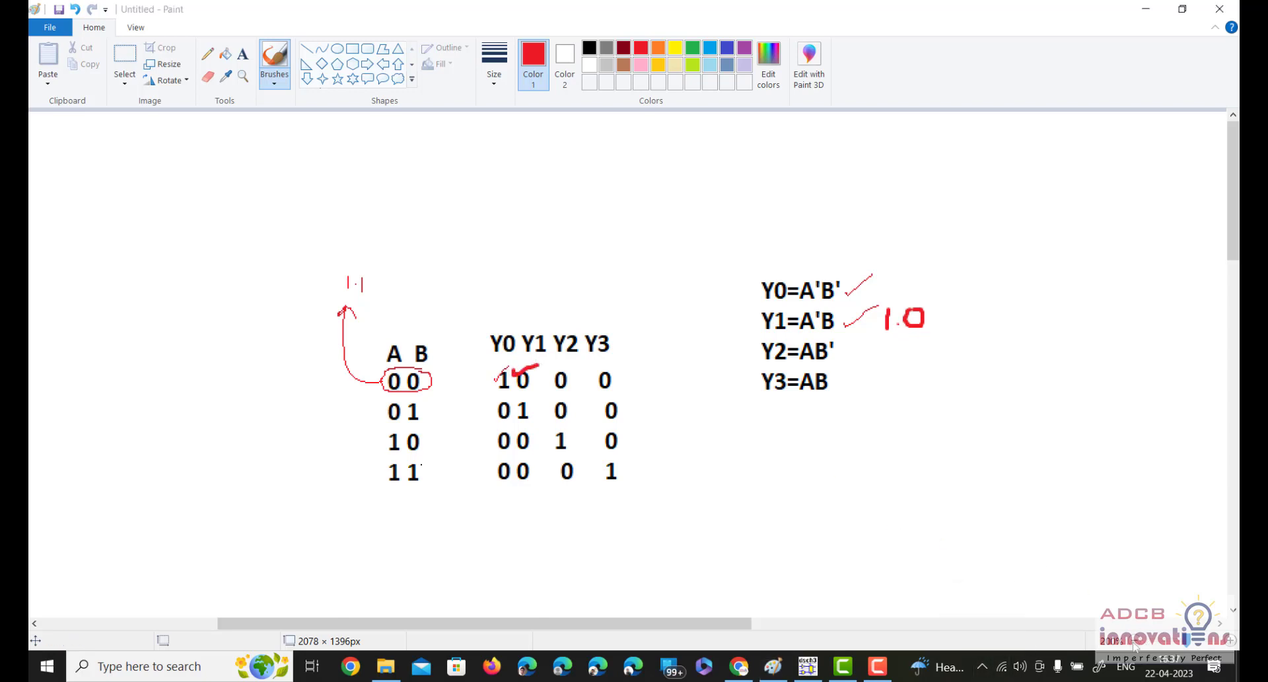
{"action": "left_click", "coordinate": [1227, 641]}
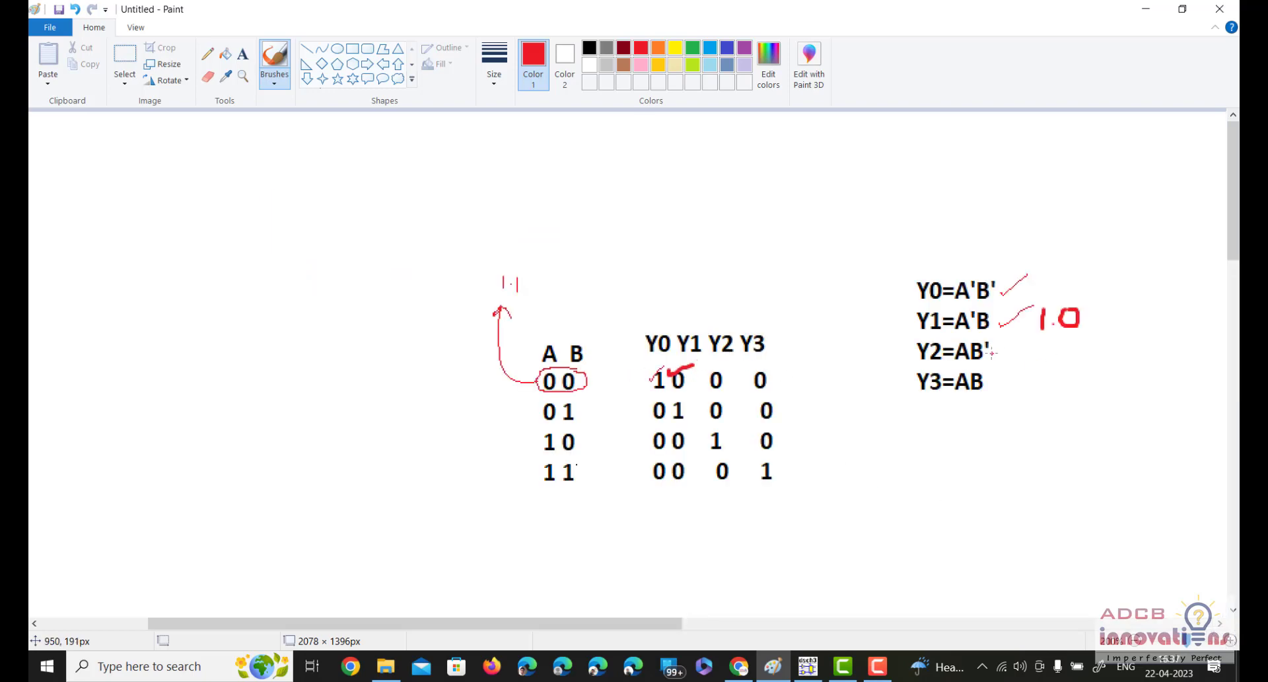
{"action": "left_click_drag", "start_coordinate": [1029, 343], "coordinate": [1060, 368]}
{"action": "left_click_drag", "start_coordinate": [705, 371], "coordinate": [742, 357]}
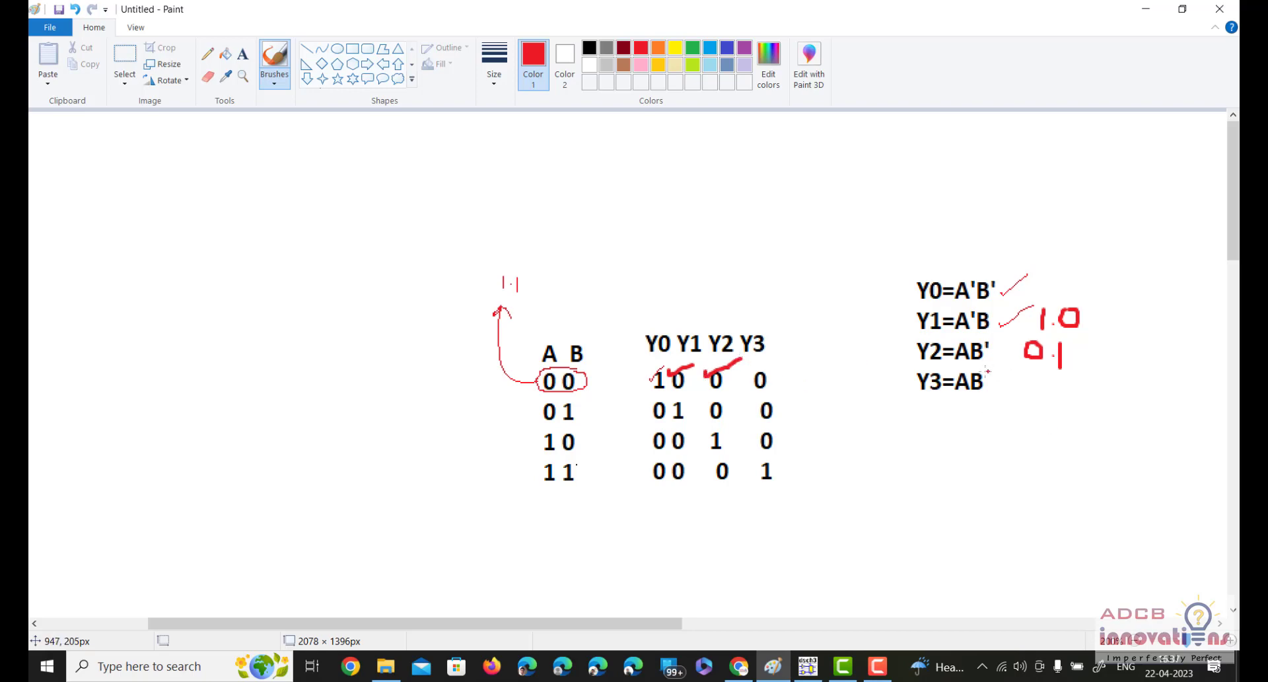
Brush 0.0 beside the Y3=AB equation, tick the first row's Y3 output and mark the other three input rows with arrows
{"action": "mouse_move", "coordinate": [1031, 380]}
{"action": "left_mouse_down"}
{"action": "mouse_move", "coordinate": [1094, 393]}
{"action": "mouse_move", "coordinate": [1074, 376]}
{"action": "left_mouse_up"}
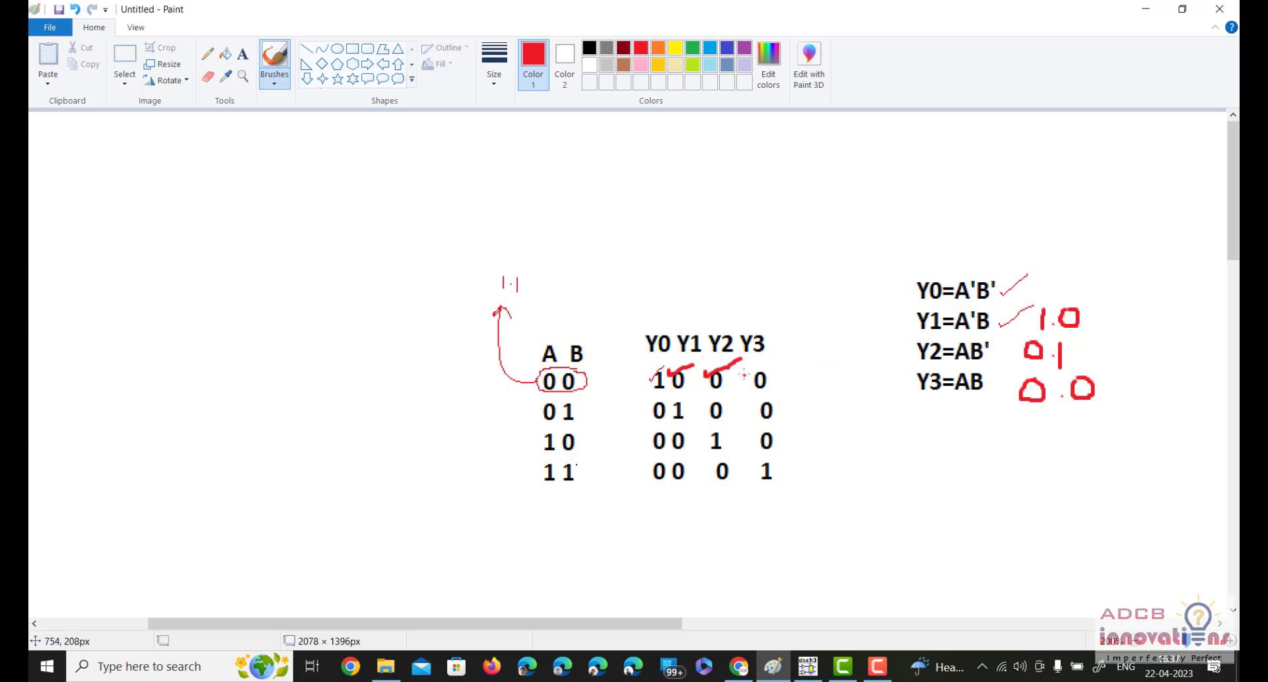
{"action": "left_click_drag", "start_coordinate": [747, 373], "coordinate": [785, 353]}
{"action": "mouse_move", "coordinate": [520, 408]}
{"action": "left_mouse_down"}
{"action": "mouse_move", "coordinate": [535, 409]}
{"action": "mouse_move", "coordinate": [536, 463]}
{"action": "mouse_move", "coordinate": [548, 465]}
{"action": "mouse_move", "coordinate": [528, 482]}
{"action": "left_mouse_up"}
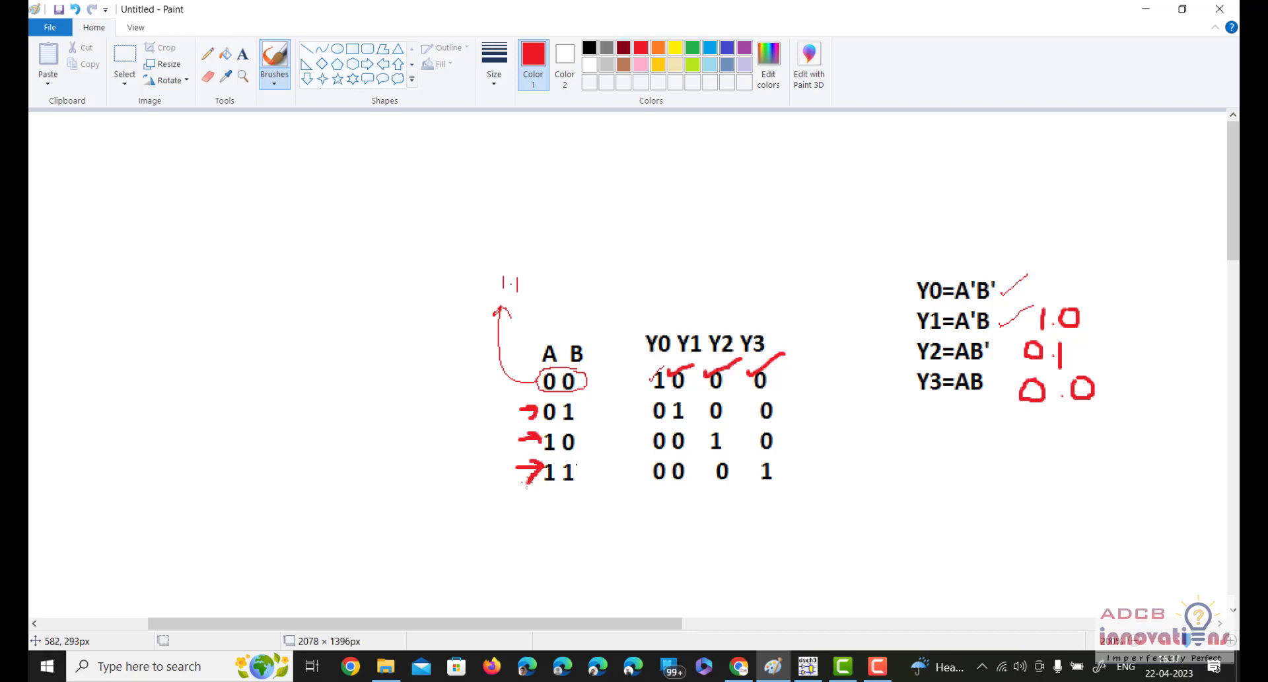
Switch to Dsch3, simulate the decoder with both inputs low and with B high, and stop the simulation
{"action": "left_click", "coordinate": [808, 666]}
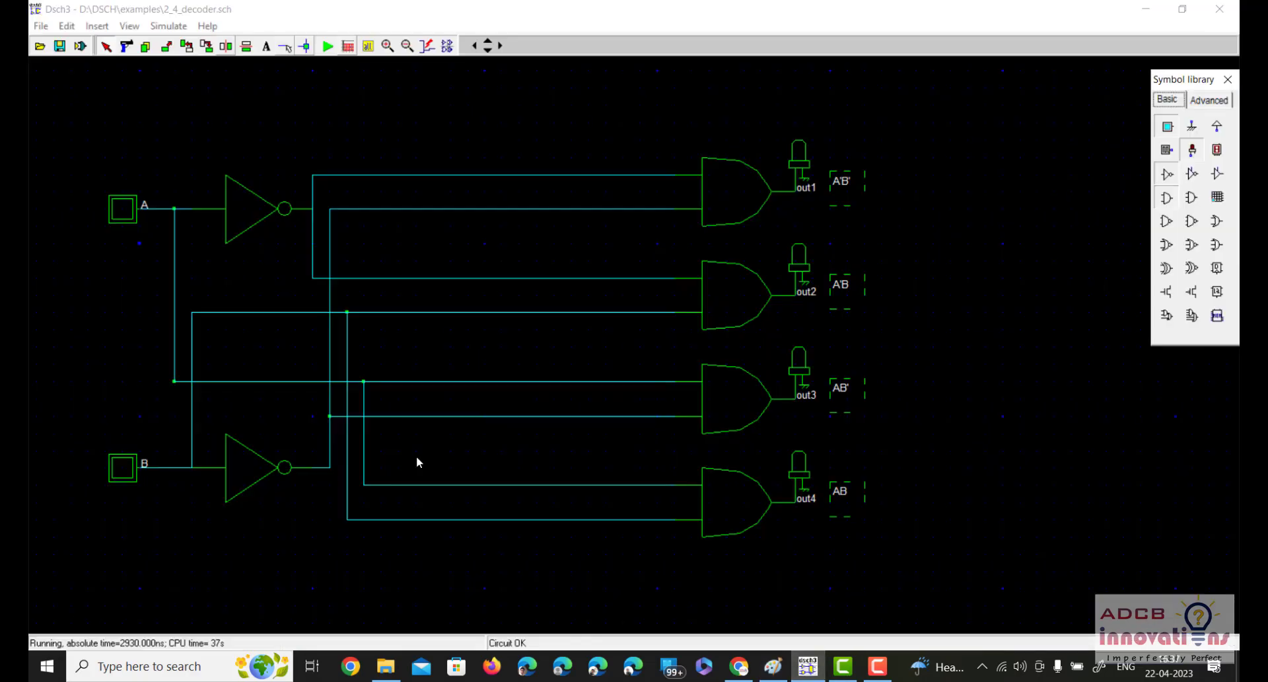
{"action": "left_click", "coordinate": [328, 47]}
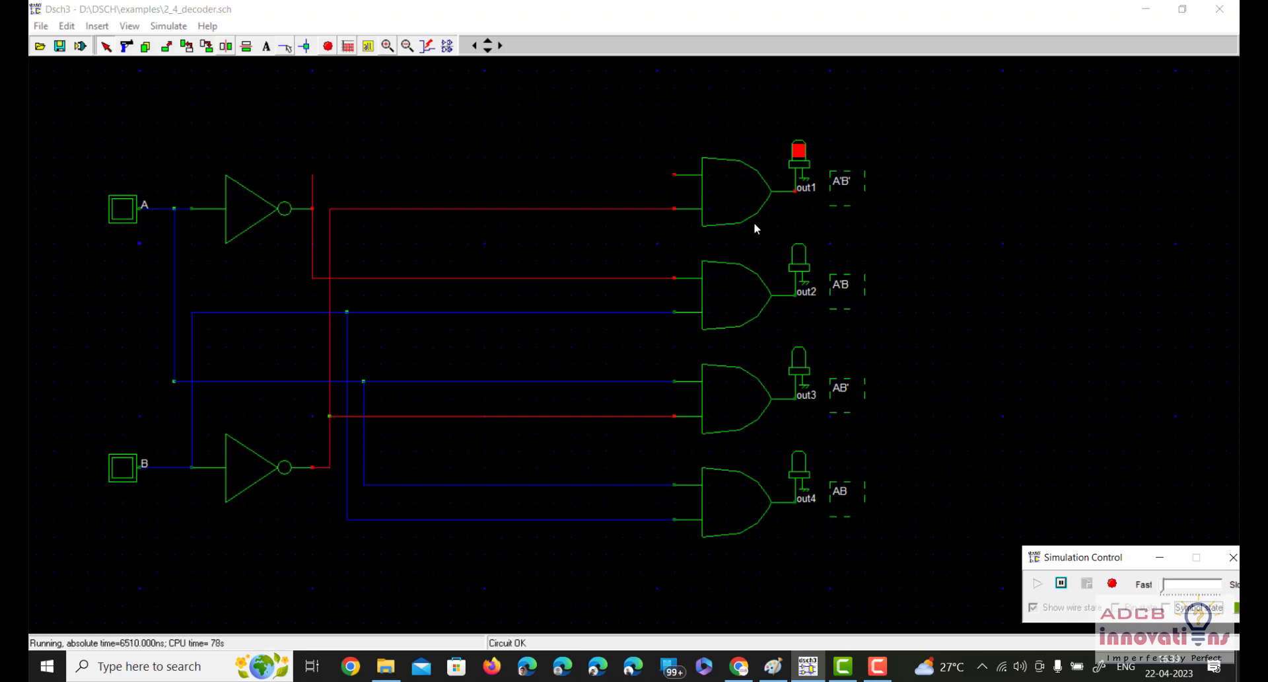
{"action": "left_click", "coordinate": [122, 470]}
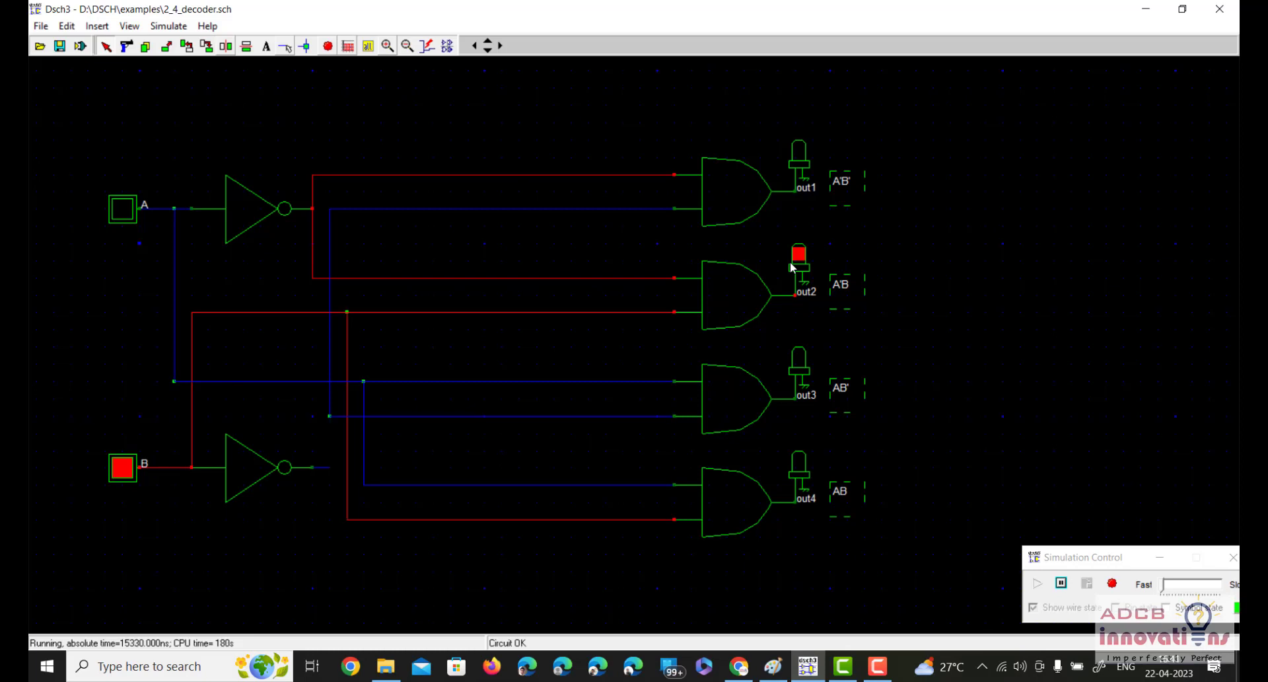
{"action": "left_click", "coordinate": [328, 47]}
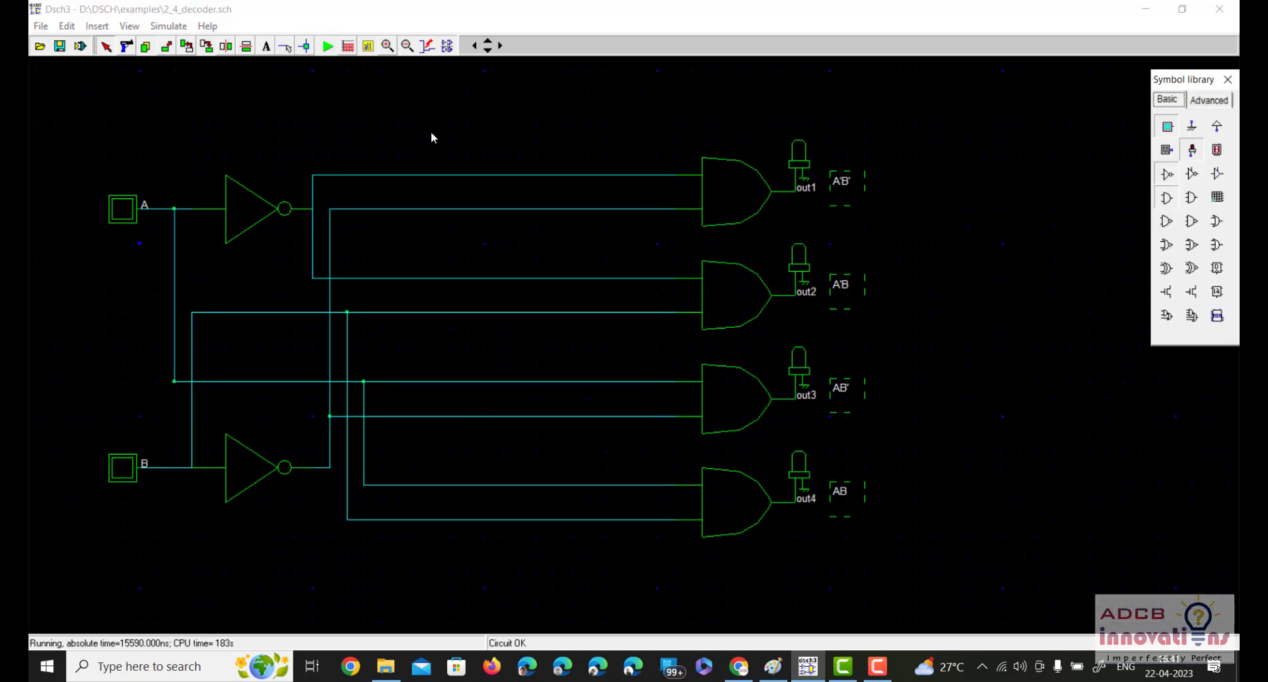
Delete the entire 2-to-4 decoder circuit from the schematic
{"action": "left_click", "coordinate": [156, 141]}
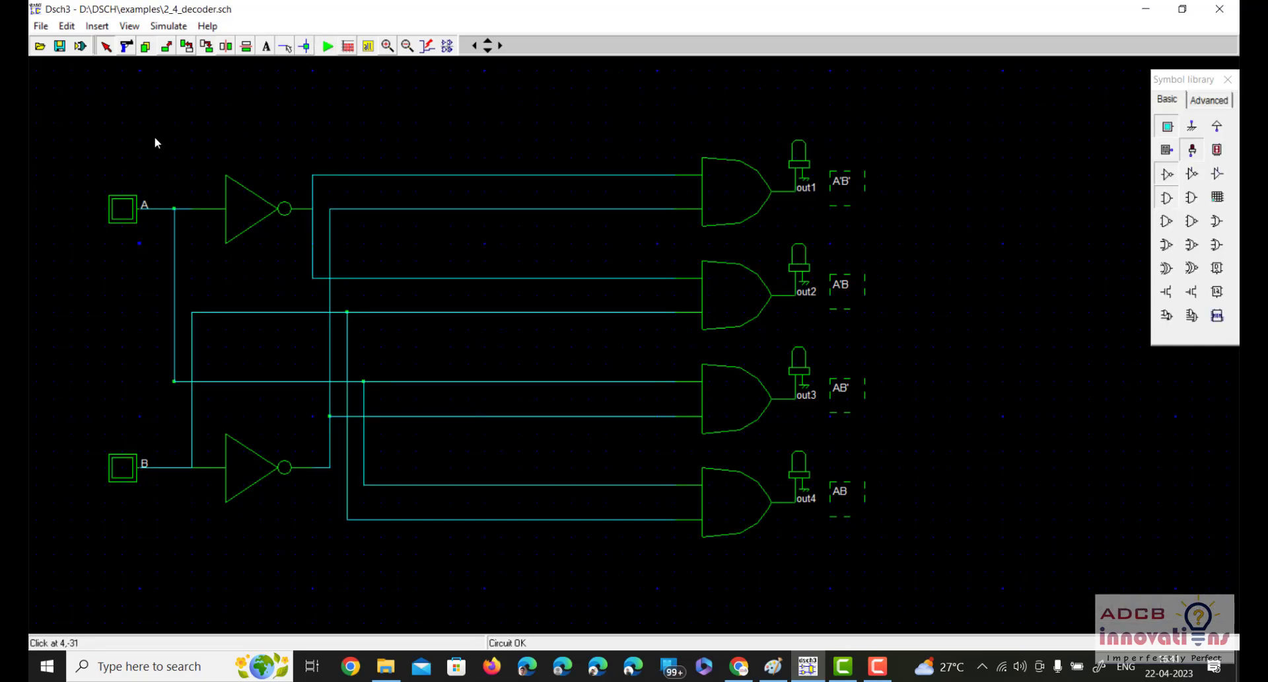
{"action": "left_click", "coordinate": [126, 47]}
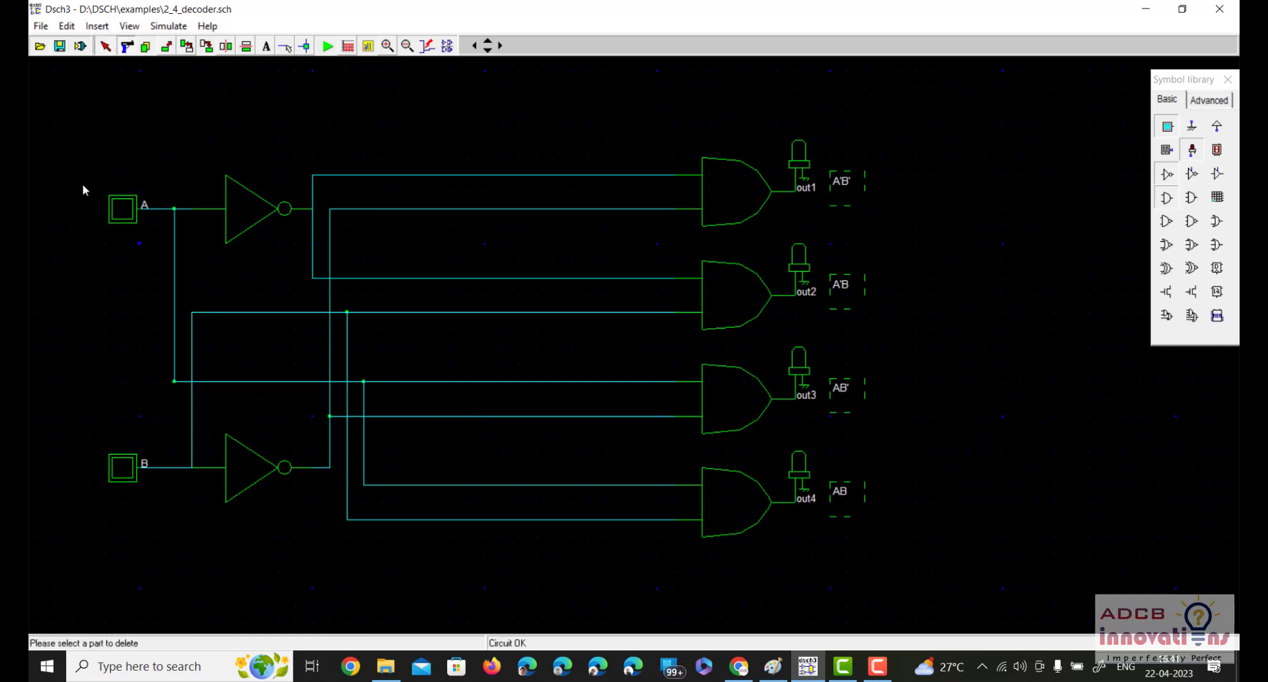
{"action": "left_click_drag", "start_coordinate": [40, 79], "coordinate": [996, 584]}
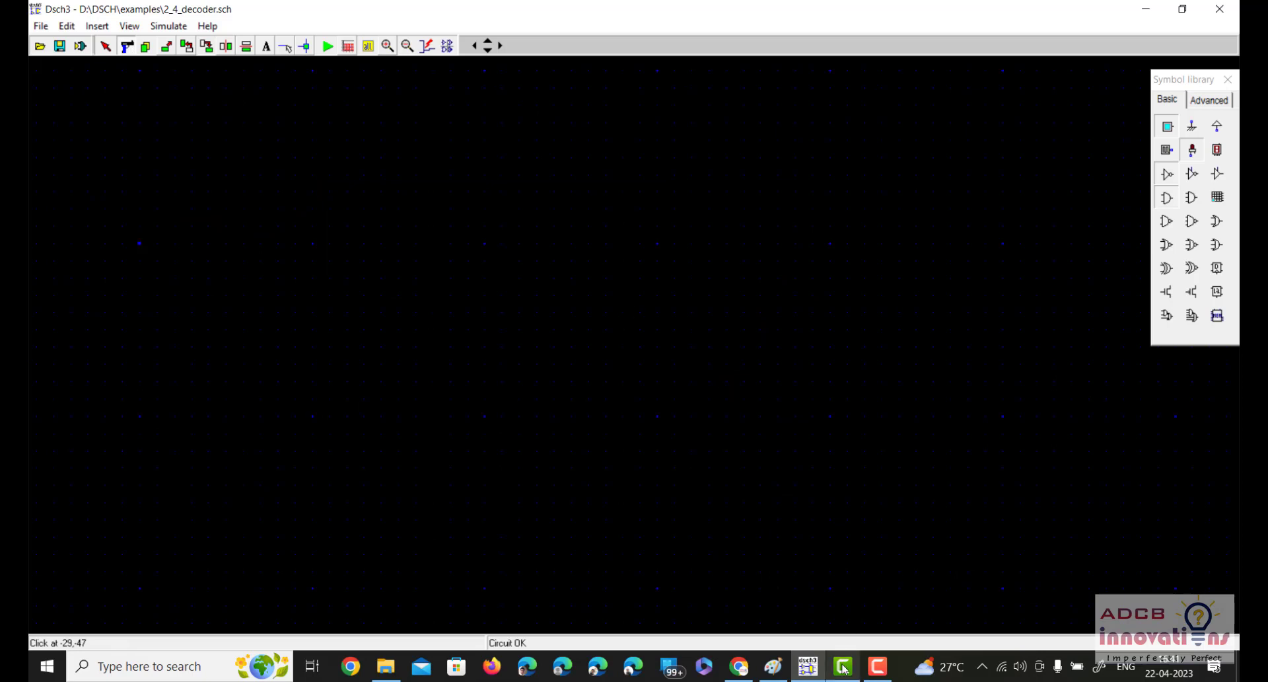
{"action": "left_click", "coordinate": [875, 665]}
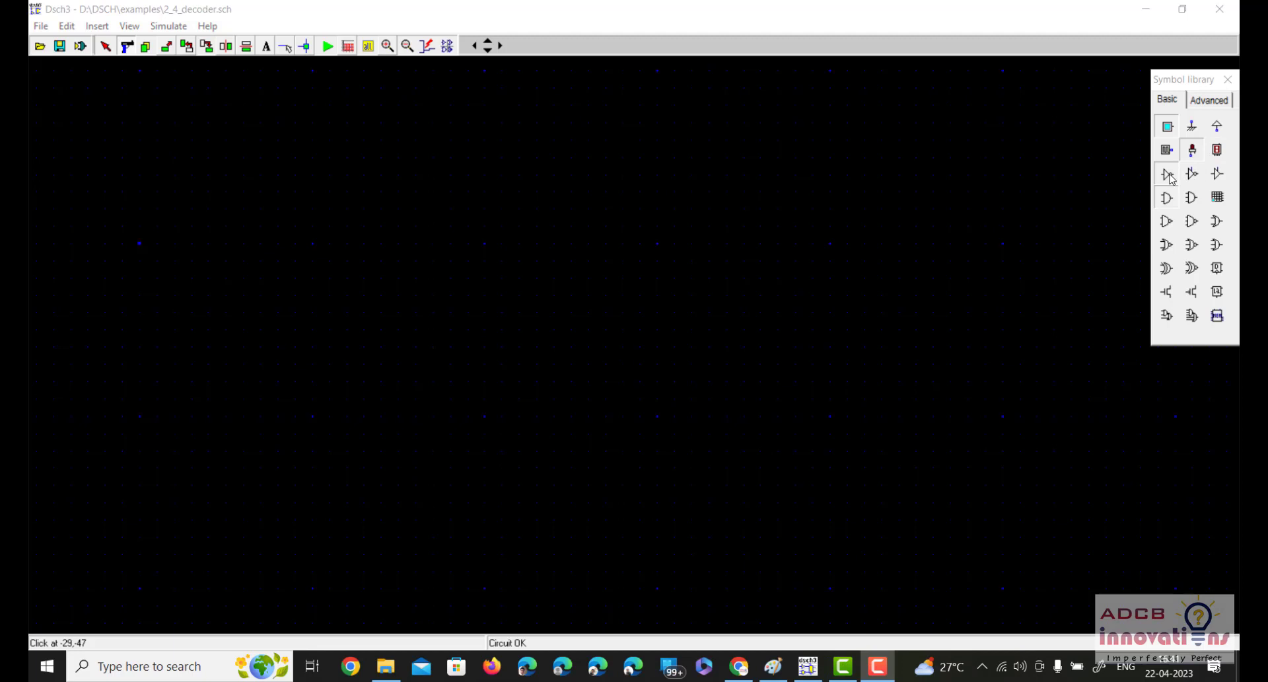
{"action": "left_click", "coordinate": [1136, 171]}
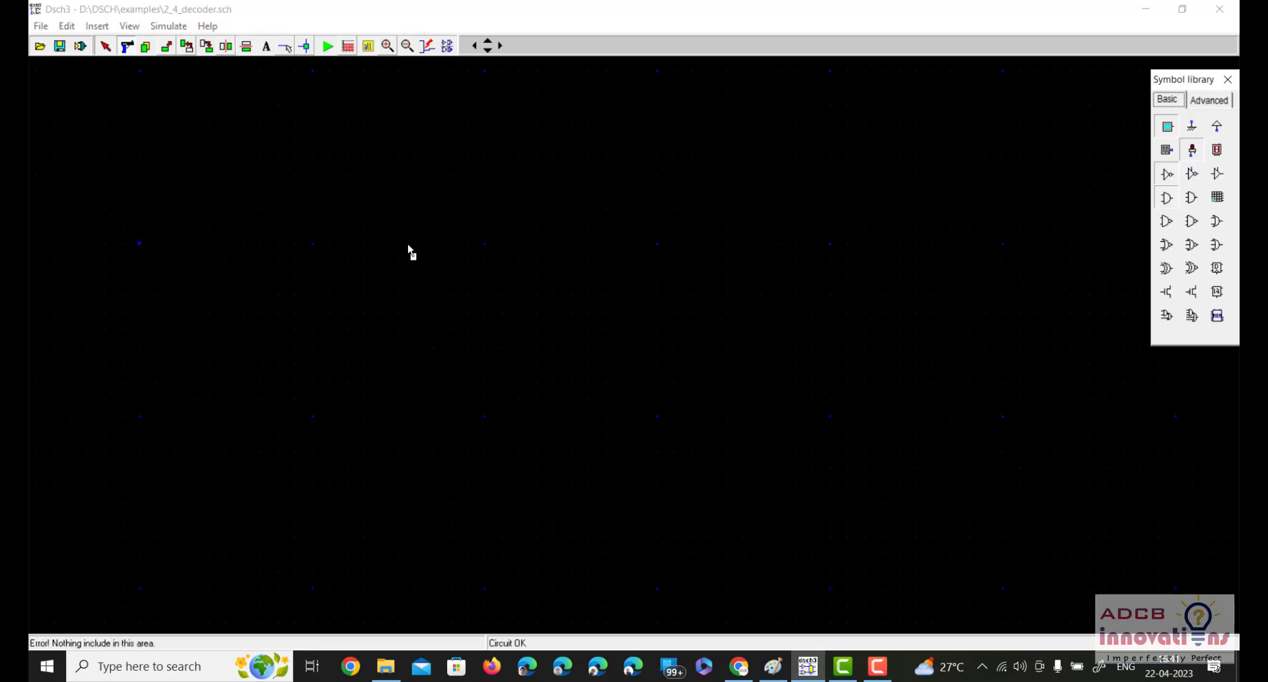
Place two inverters one above the other in the empty schematic
{"action": "left_click_drag", "start_coordinate": [293, 173], "coordinate": [396, 249]}
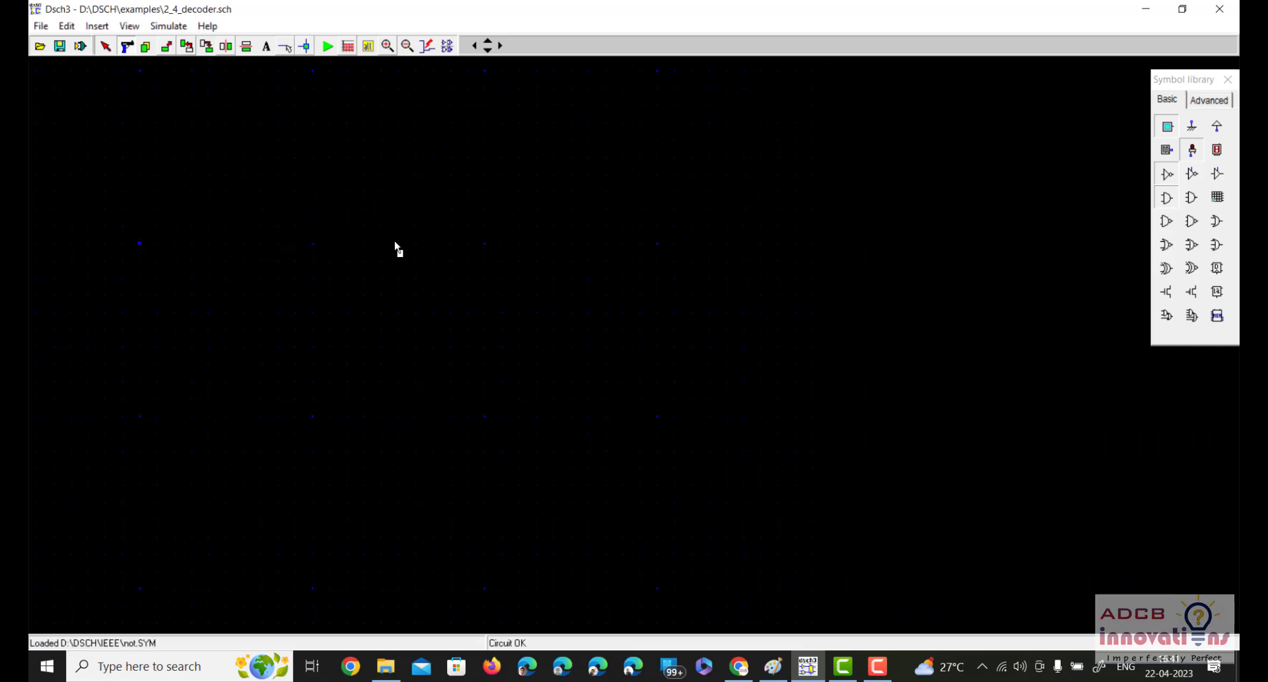
{"action": "left_click", "coordinate": [1168, 177]}
{"action": "left_click", "coordinate": [407, 477]}
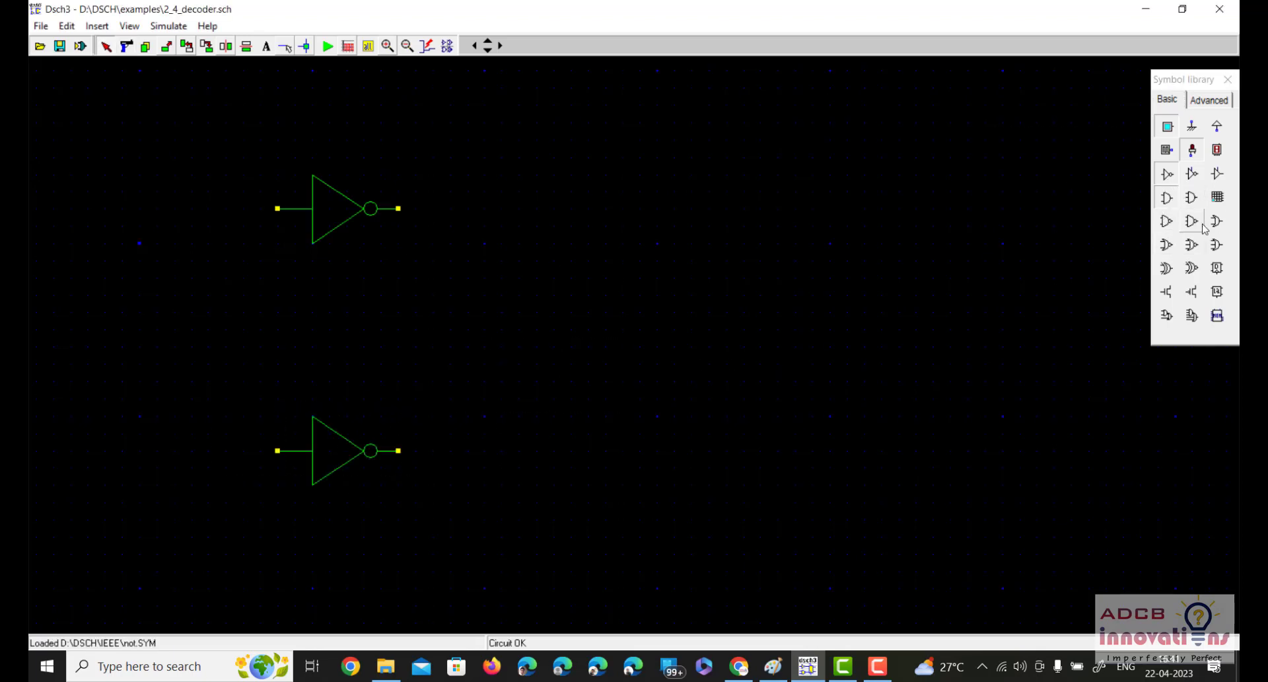
Place three two-input AND gates and a two-input NAND gate in a column, well to the right of the inverters
{"action": "left_click", "coordinate": [1167, 198]}
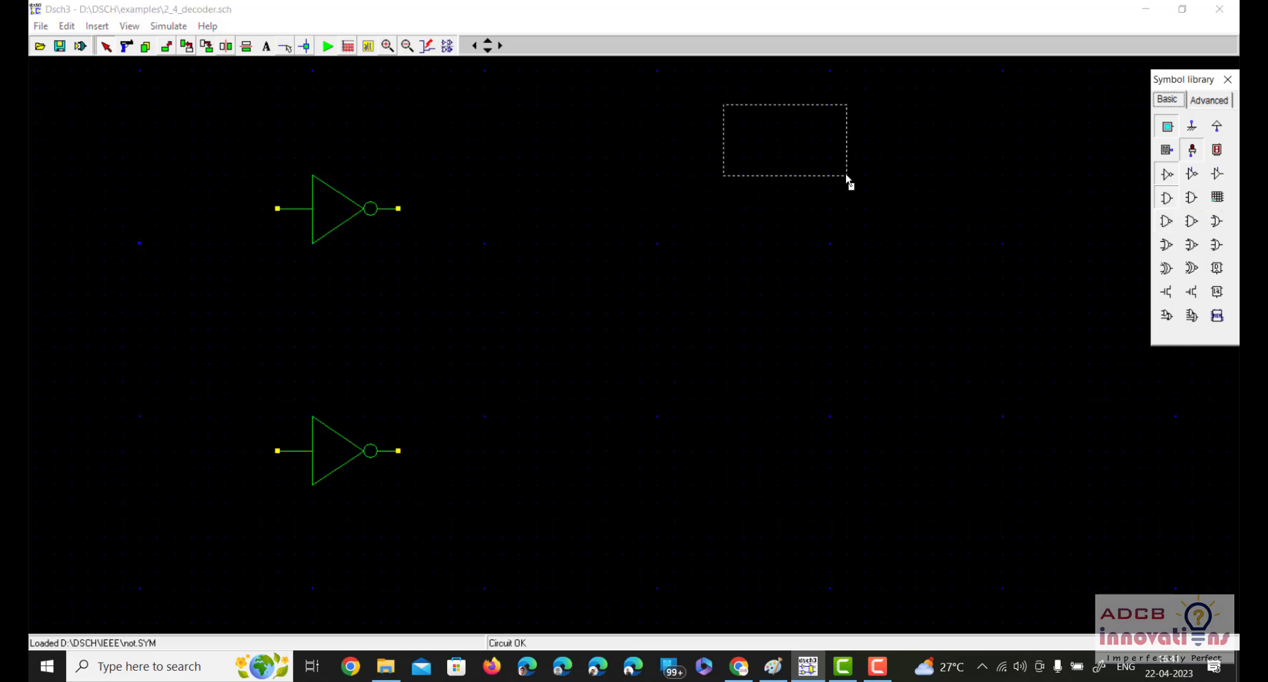
{"action": "left_click", "coordinate": [889, 213]}
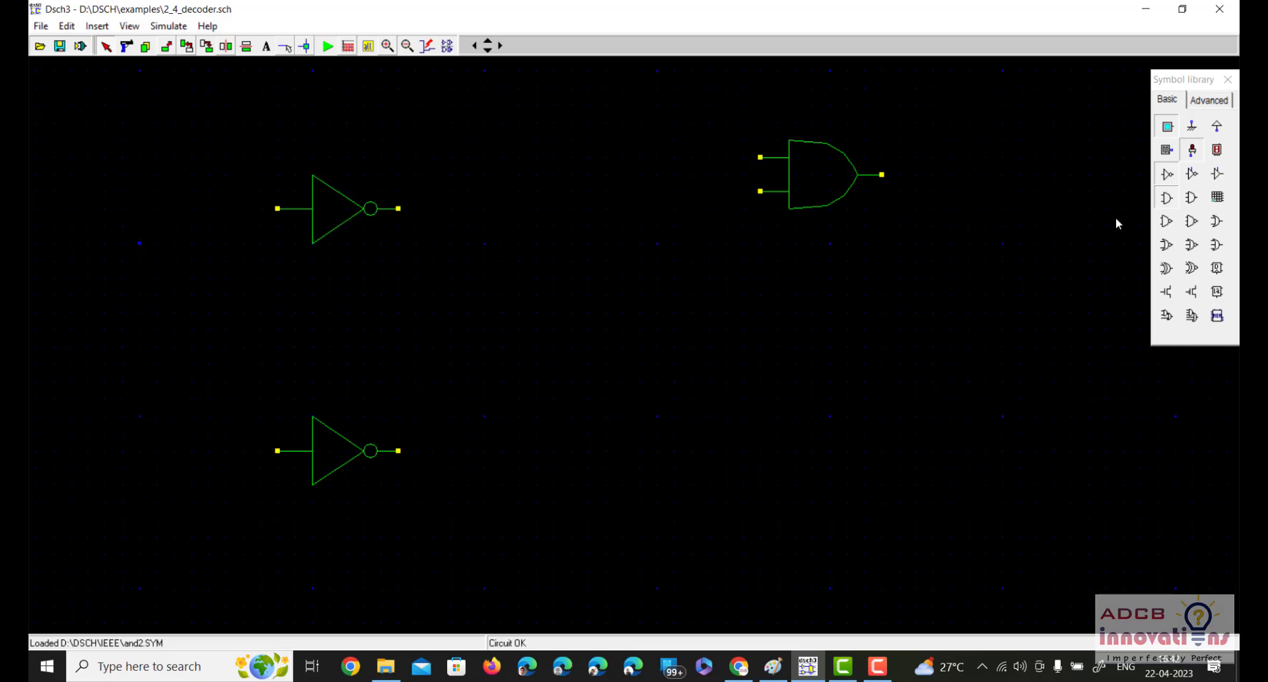
{"action": "left_click", "coordinate": [1167, 200]}
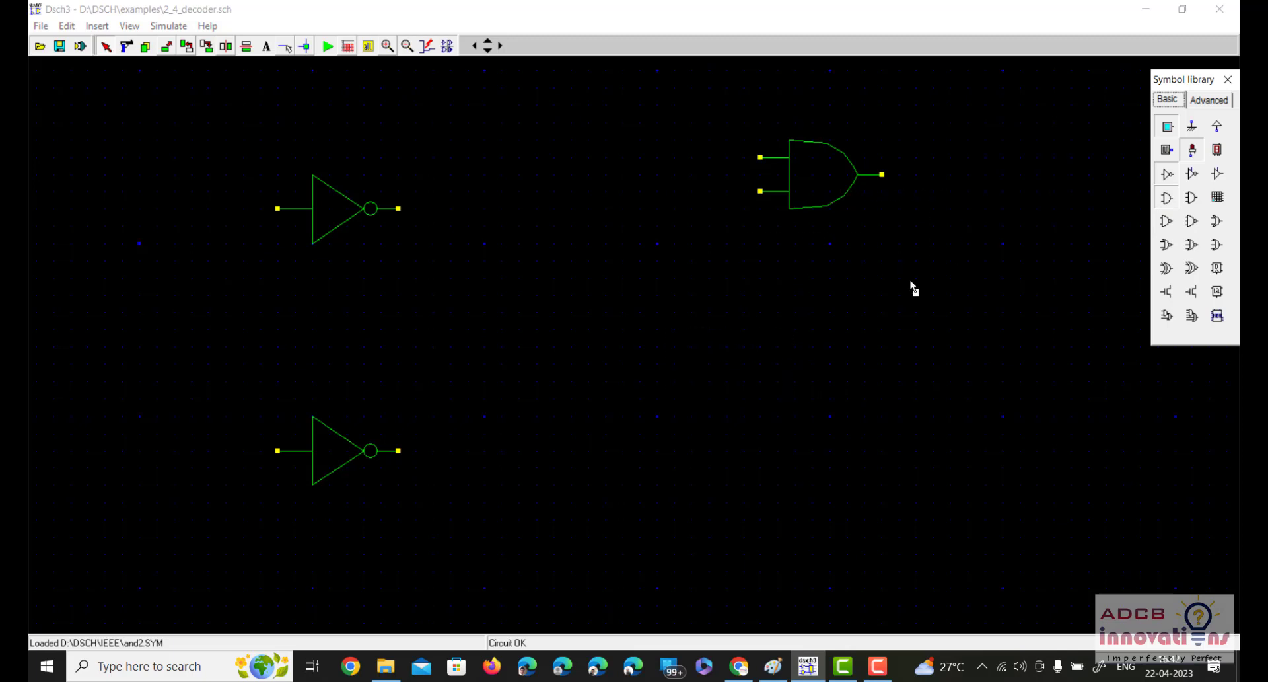
{"action": "left_click", "coordinate": [875, 327]}
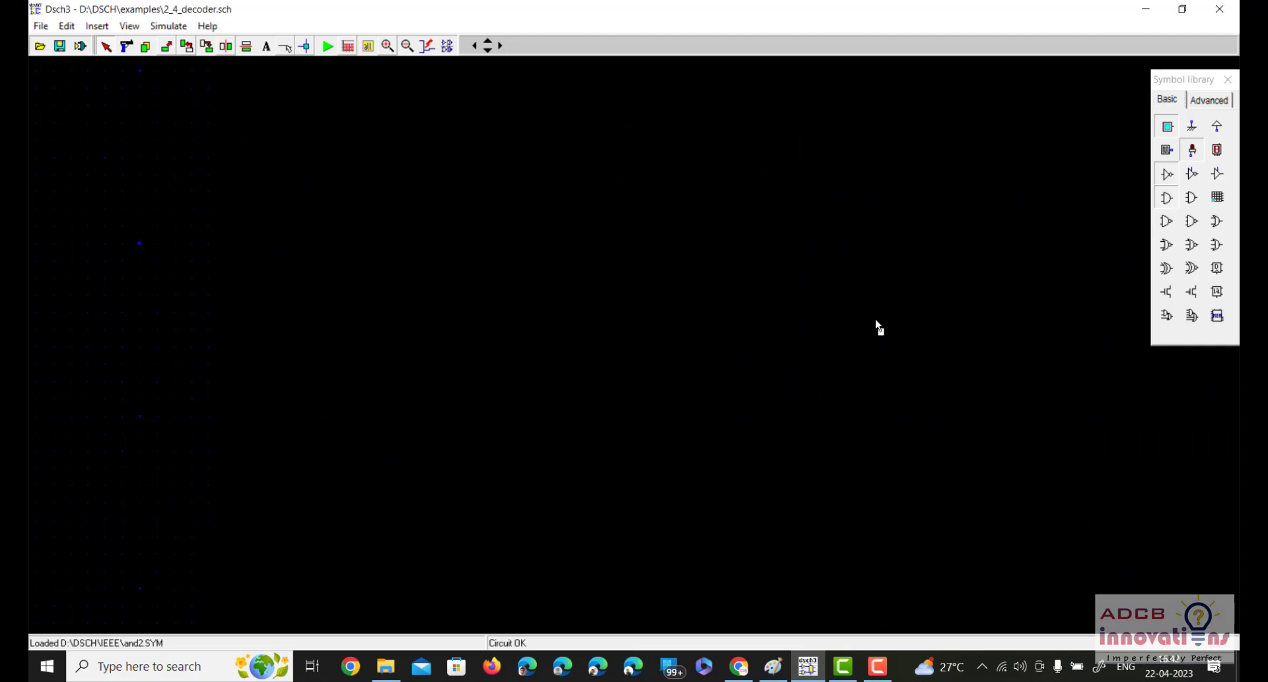
{"action": "left_click", "coordinate": [1167, 200]}
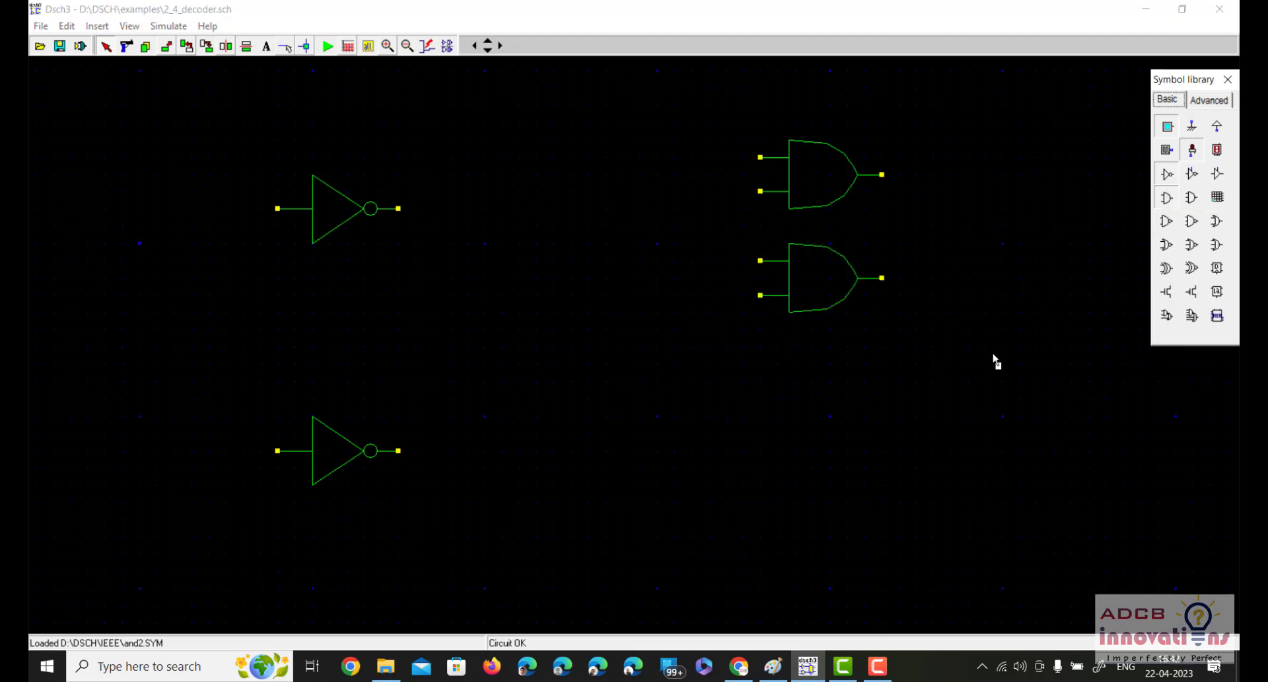
{"action": "left_click", "coordinate": [883, 432]}
{"action": "left_click", "coordinate": [1167, 198]}
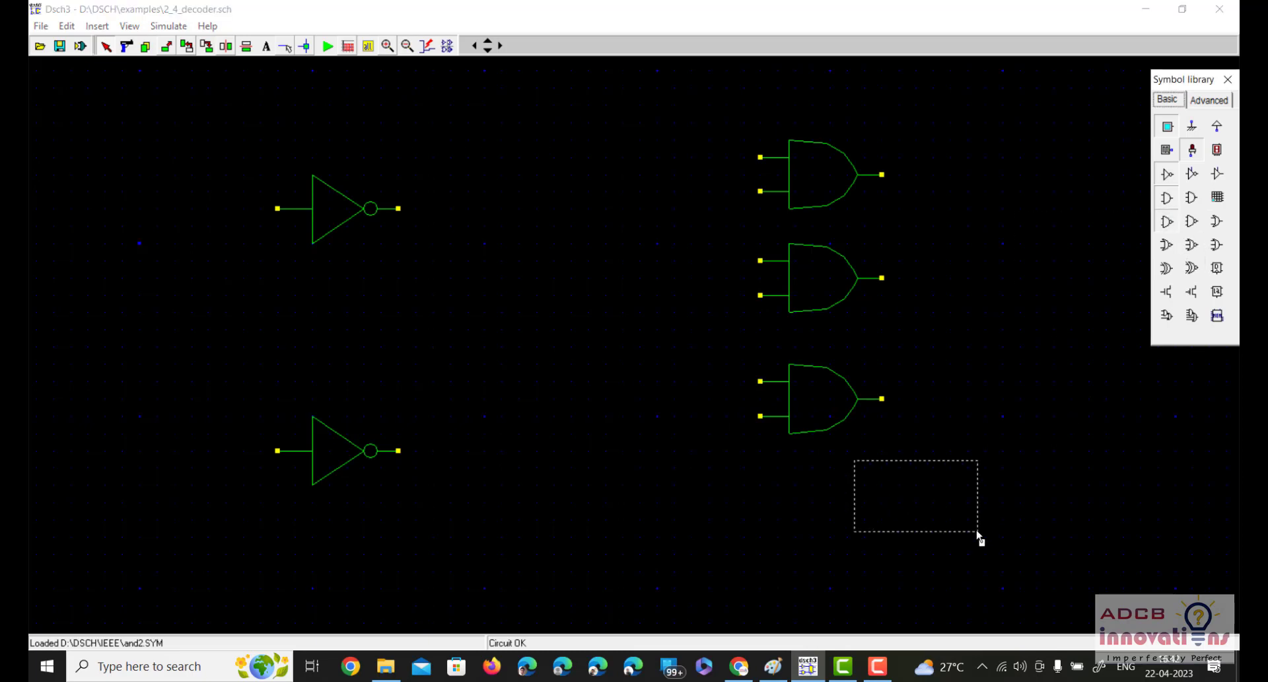
{"action": "left_click", "coordinate": [882, 550]}
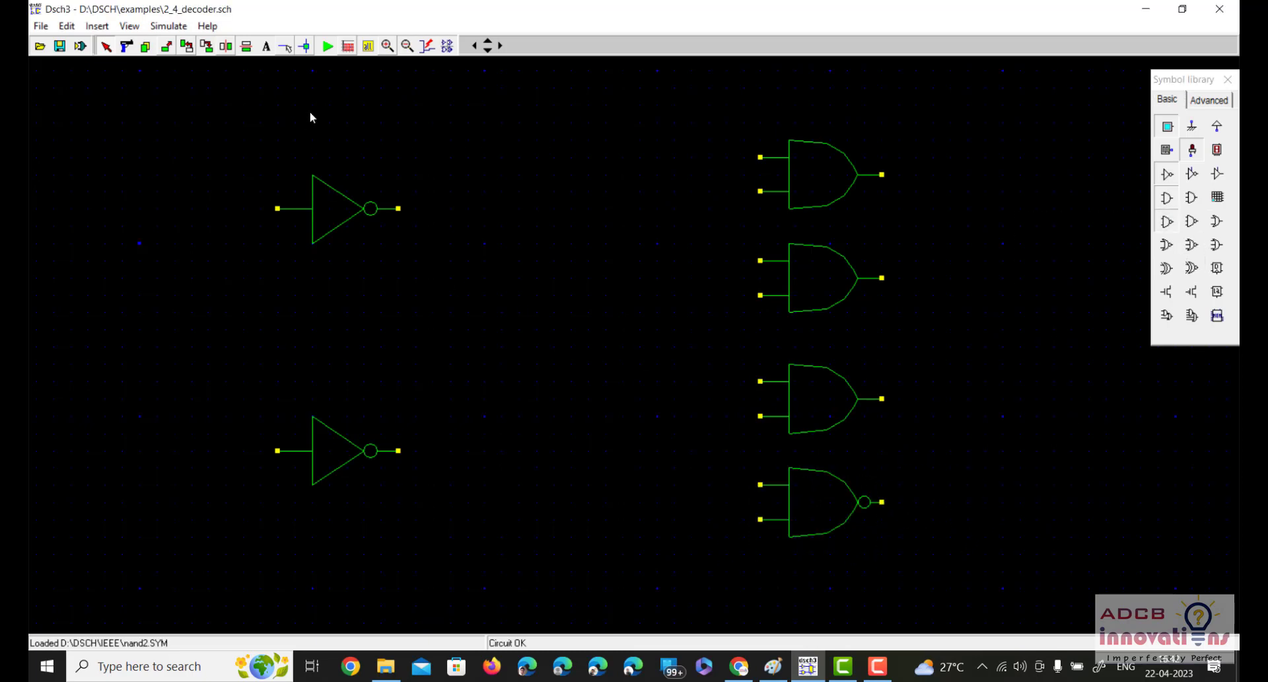
Place an input button in front of each of the two inverters
{"action": "left_click", "coordinate": [1167, 126]}
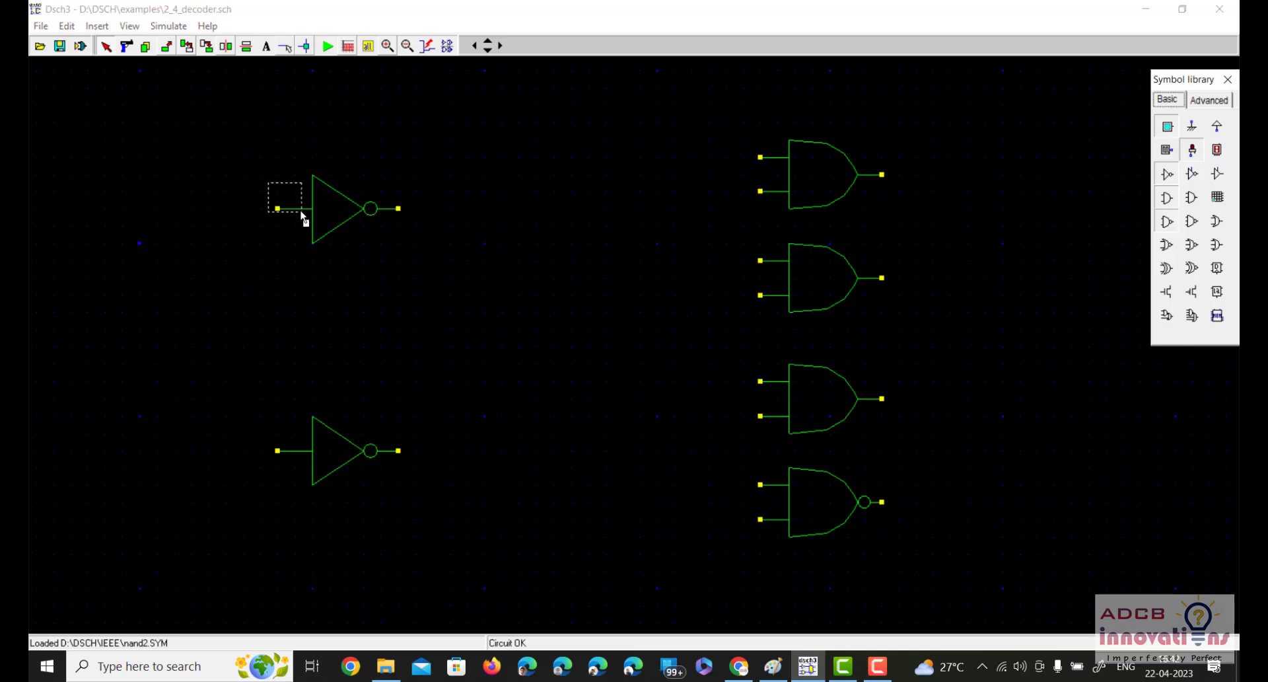
{"action": "left_click", "coordinate": [206, 226]}
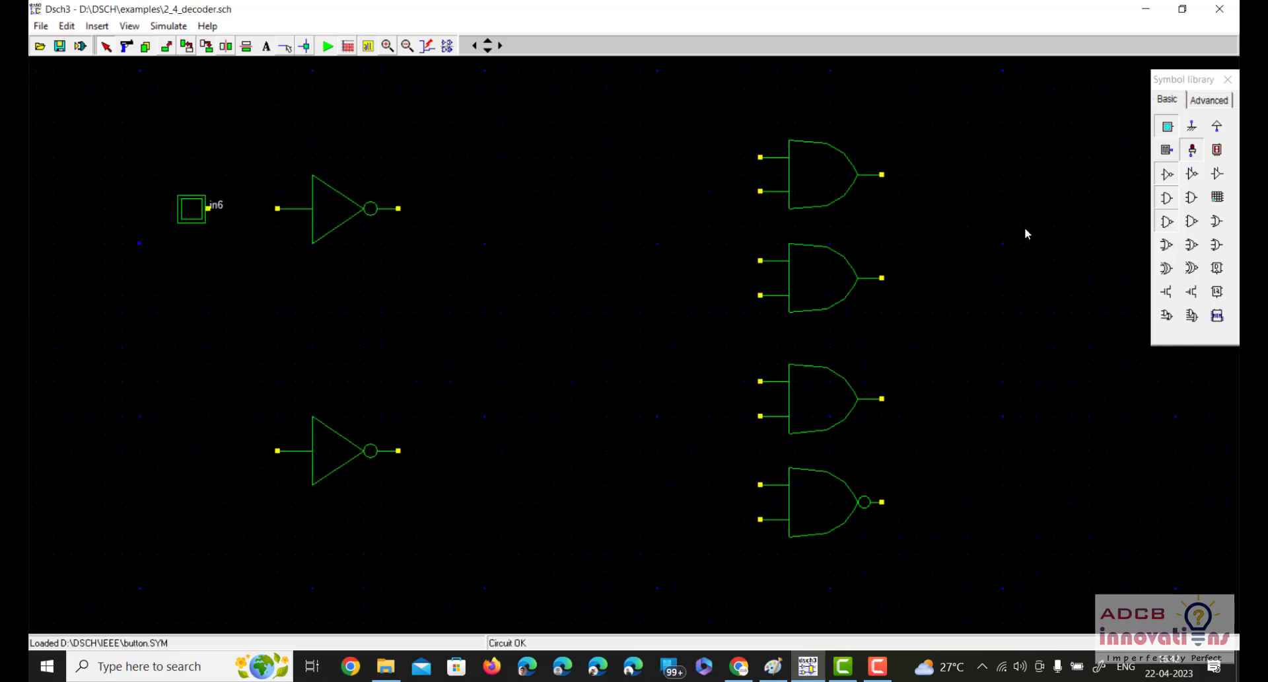
{"action": "left_click", "coordinate": [1159, 128]}
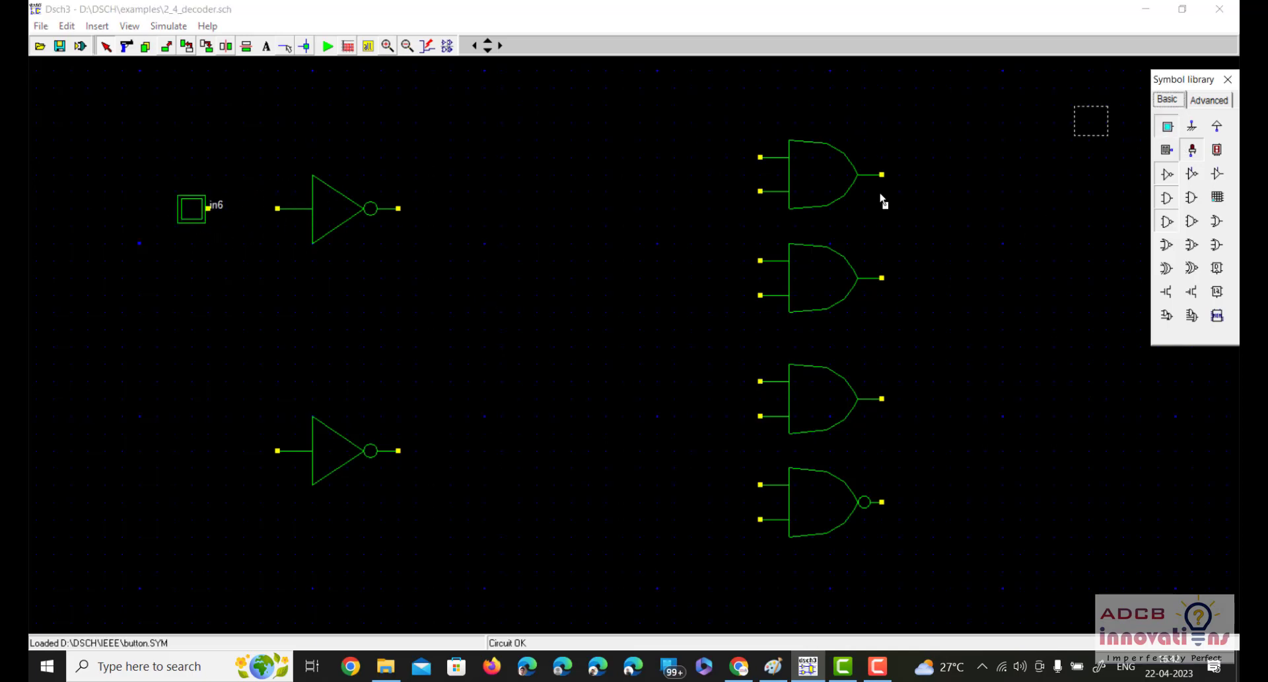
{"action": "left_click", "coordinate": [212, 468]}
Name the upper button A and the lower button B, and wire each one to its inverter's input
{"action": "double_click", "coordinate": [223, 206]}
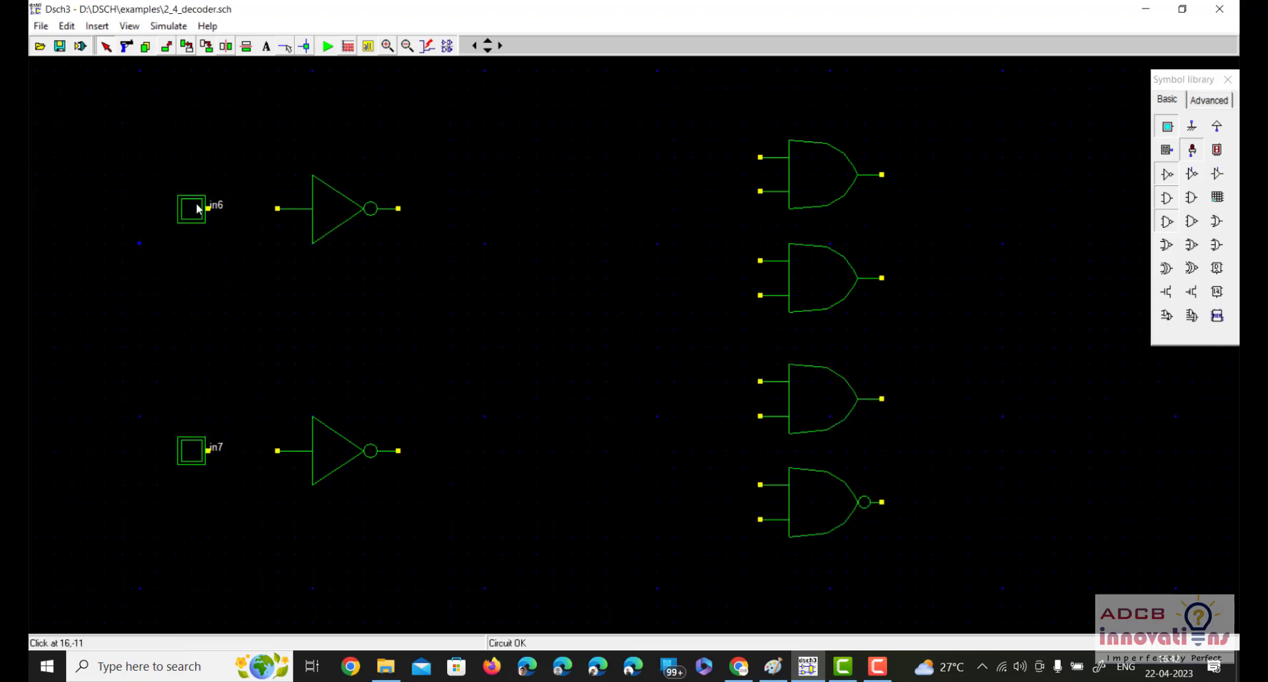
{"action": "double_click", "coordinate": [489, 230]}
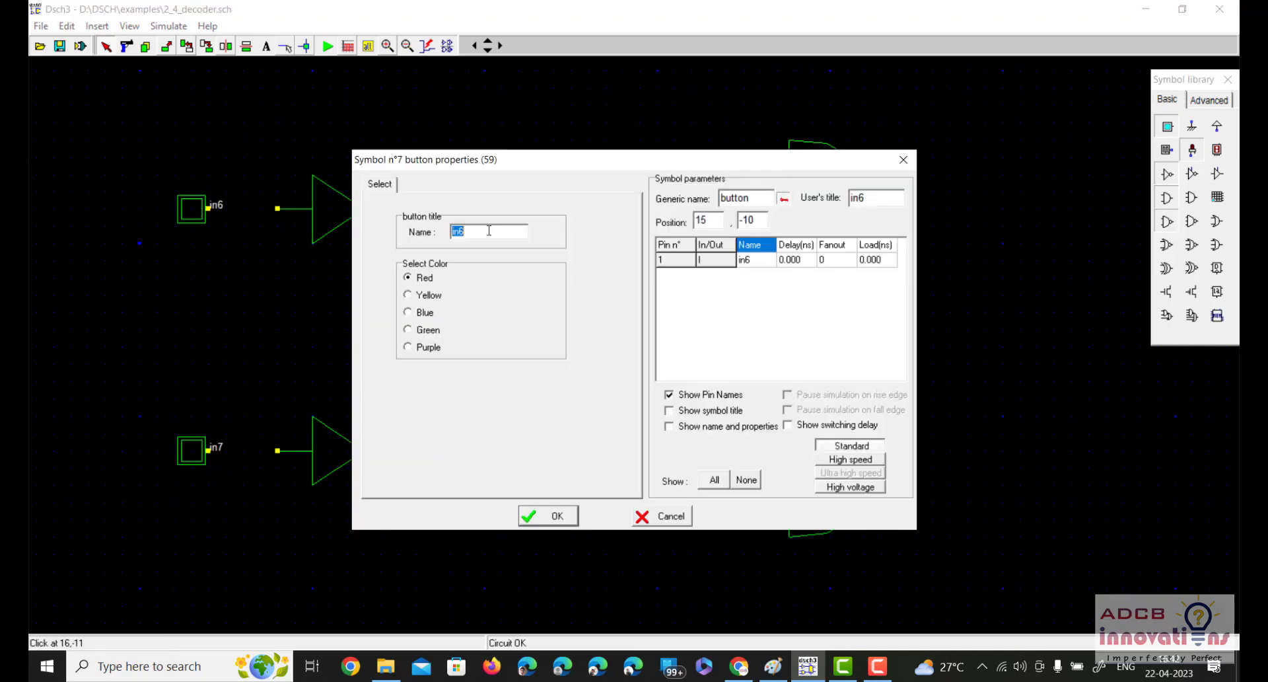
{"action": "type", "text": "A"}
{"action": "key", "text": "Return"}
{"action": "double_click", "coordinate": [204, 449]}
{"action": "double_click", "coordinate": [482, 234]}
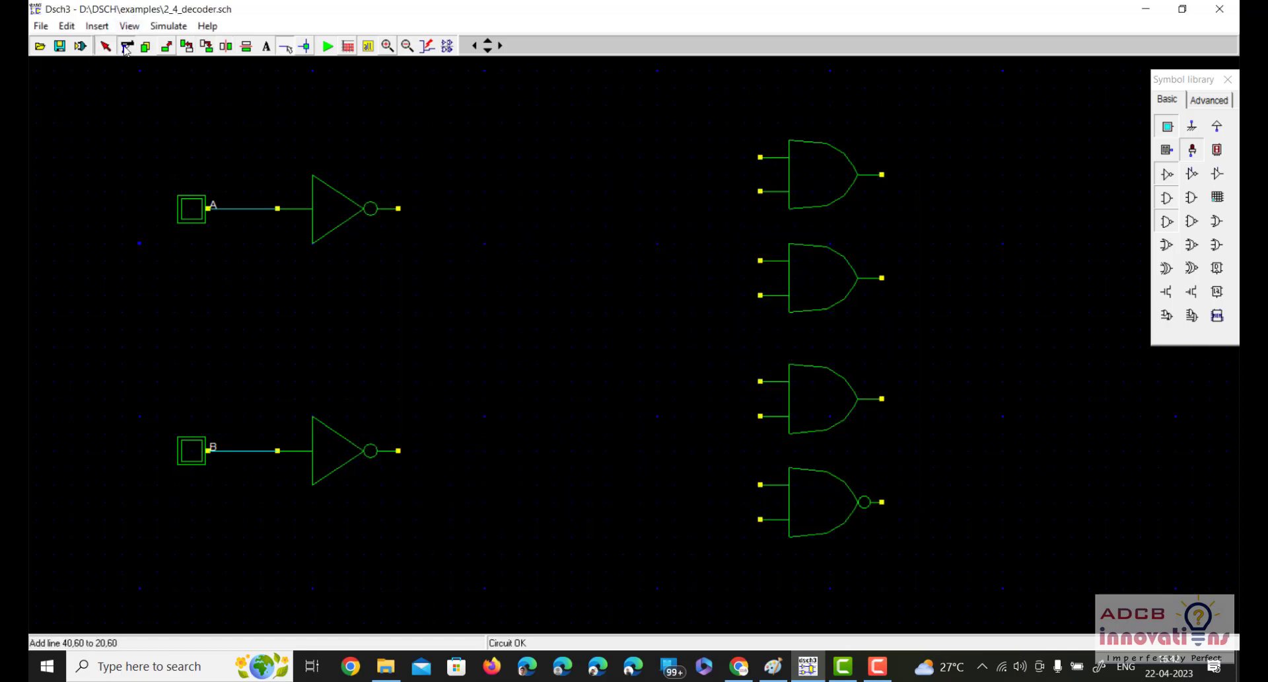
Replace the NAND gate at the end of the gate column with a two-input AND gate
{"action": "left_click", "coordinate": [126, 47]}
{"action": "left_click", "coordinate": [811, 485]}
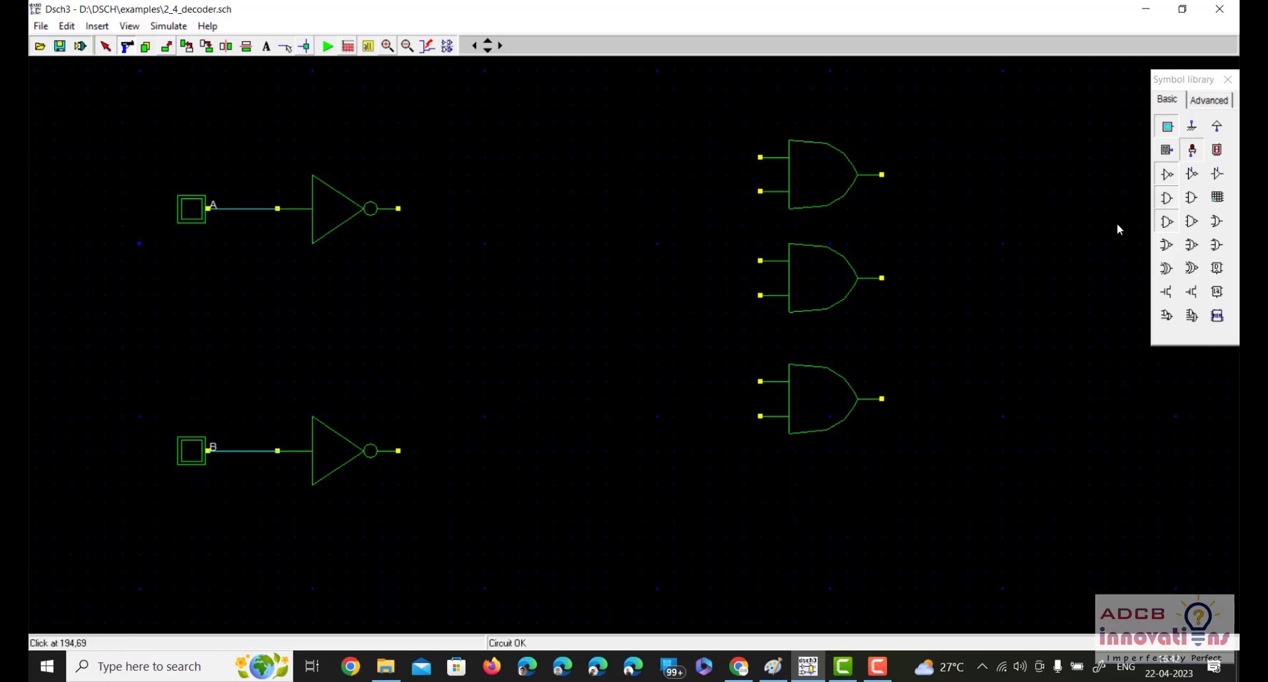
{"action": "left_click_drag", "start_coordinate": [1164, 199], "coordinate": [822, 528]}
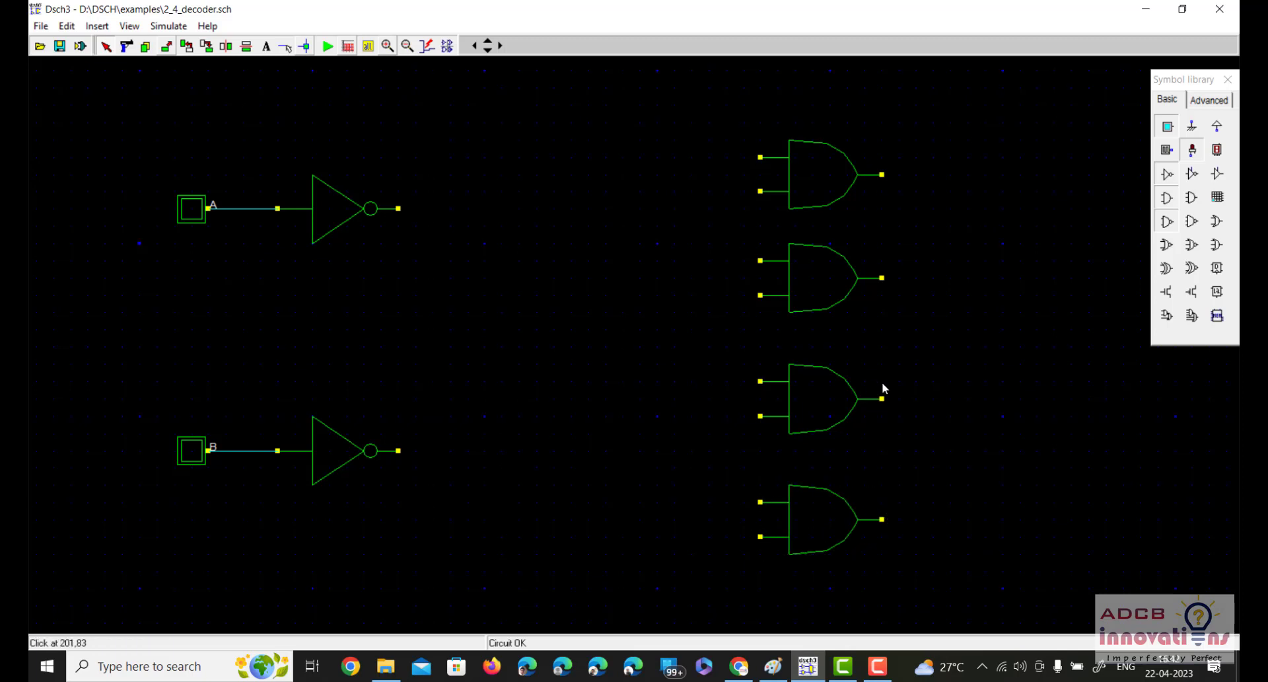
Place an output light on the output of each of the four AND gates
{"action": "left_click", "coordinate": [1022, 356]}
{"action": "left_click", "coordinate": [1194, 152]}
{"action": "left_click_drag", "start_coordinate": [1194, 152], "coordinate": [873, 141]}
{"action": "left_click_drag", "start_coordinate": [1192, 149], "coordinate": [902, 285]}
{"action": "left_click_drag", "start_coordinate": [1192, 149], "coordinate": [903, 404]}
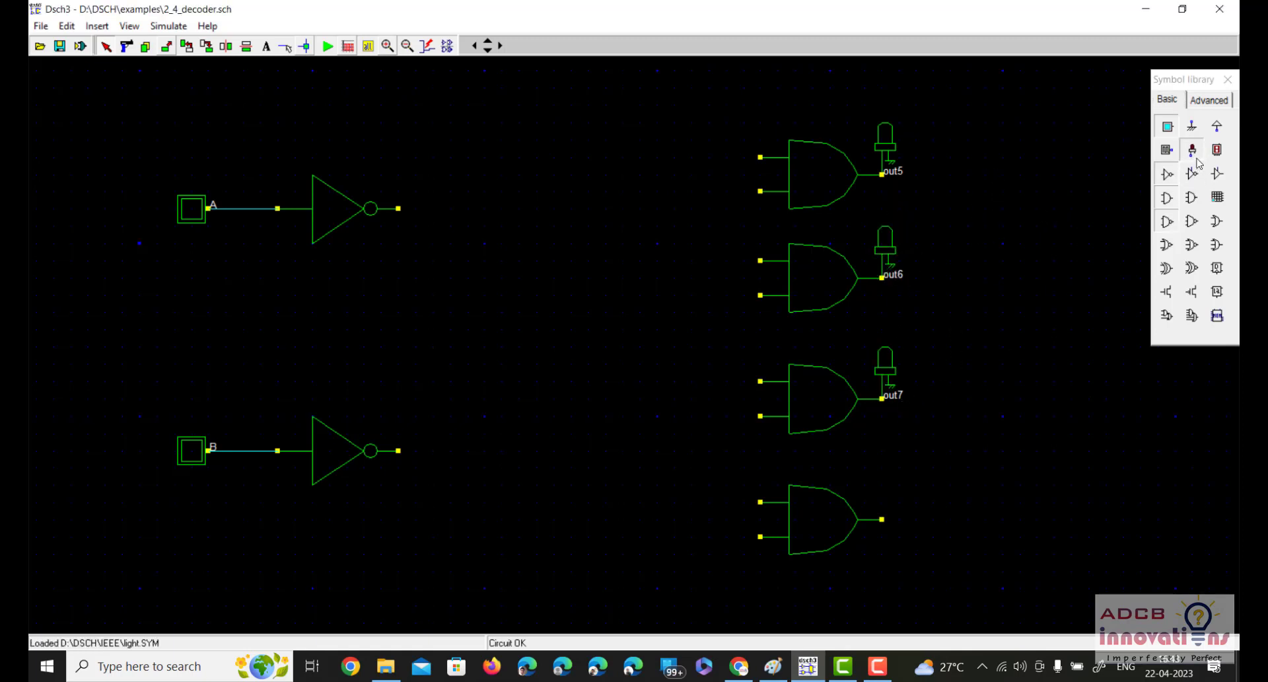
{"action": "left_click_drag", "start_coordinate": [1192, 150], "coordinate": [903, 525]}
Set the user's title of the first AND gate's light to Y0
{"action": "double_click", "coordinate": [893, 167]}
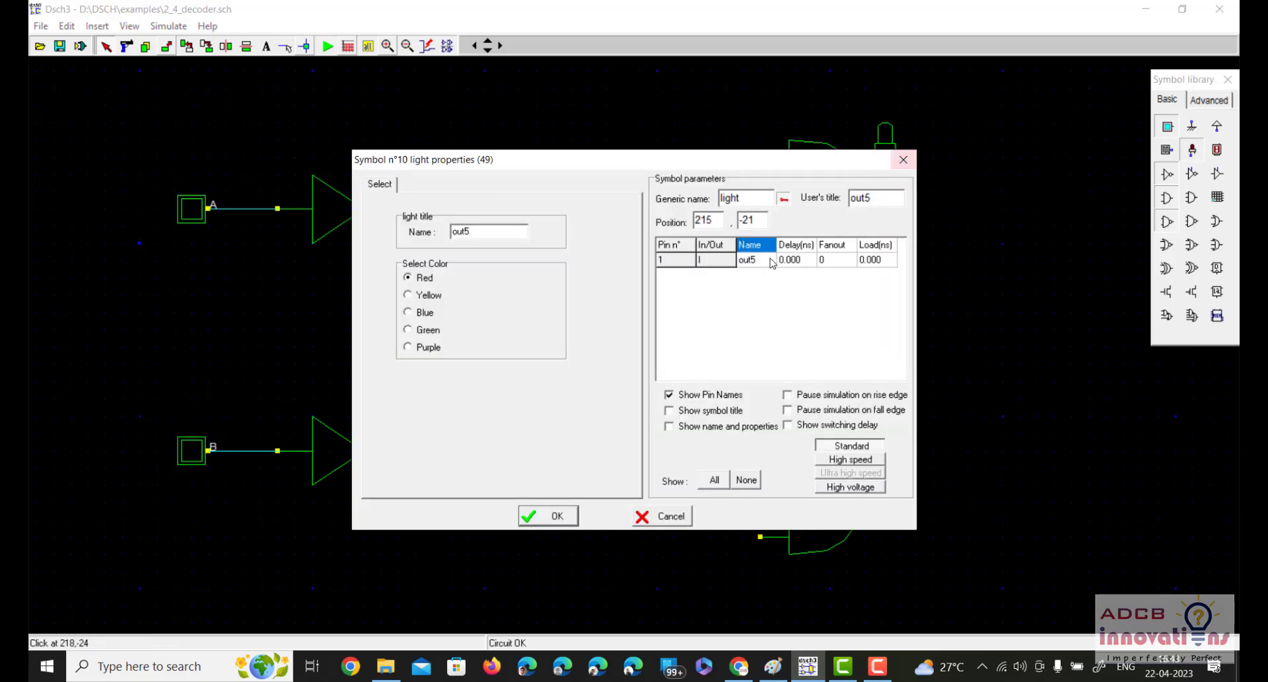
{"action": "double_click", "coordinate": [875, 196]}
{"action": "type", "text": "Y0"}
{"action": "left_click", "coordinate": [548, 517]}
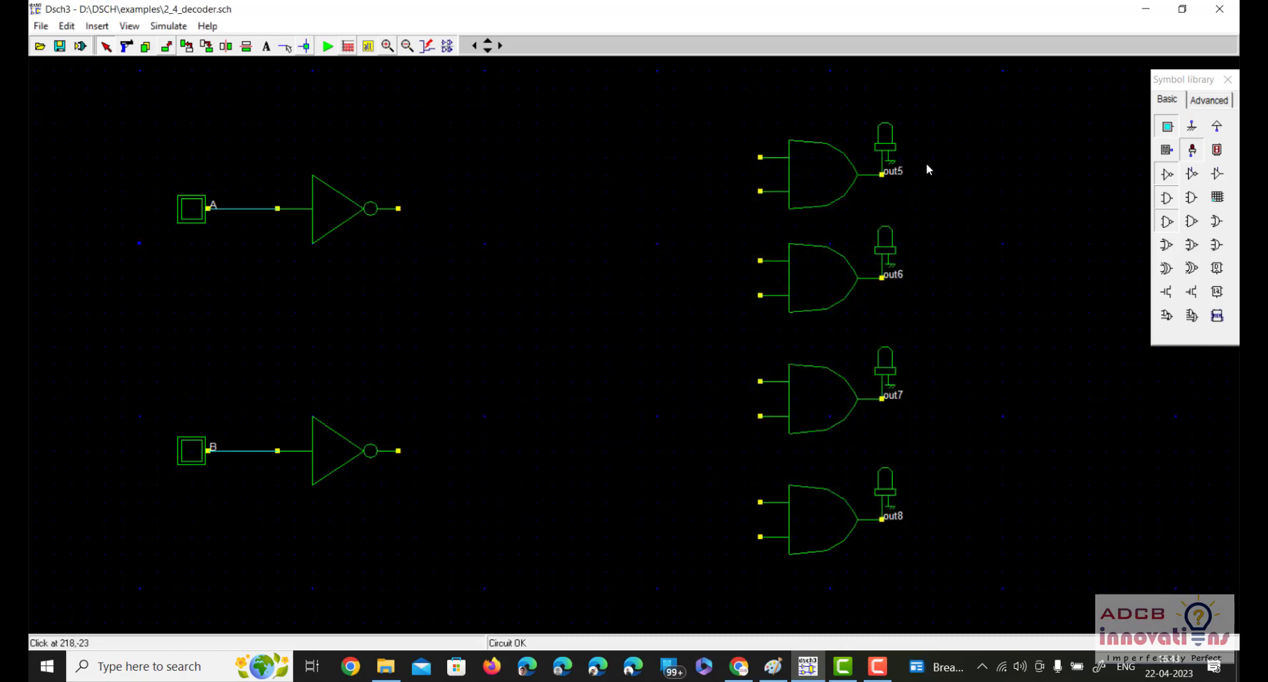
Set the light title name of the first AND gate's light to Y0
{"action": "double_click", "coordinate": [894, 167]}
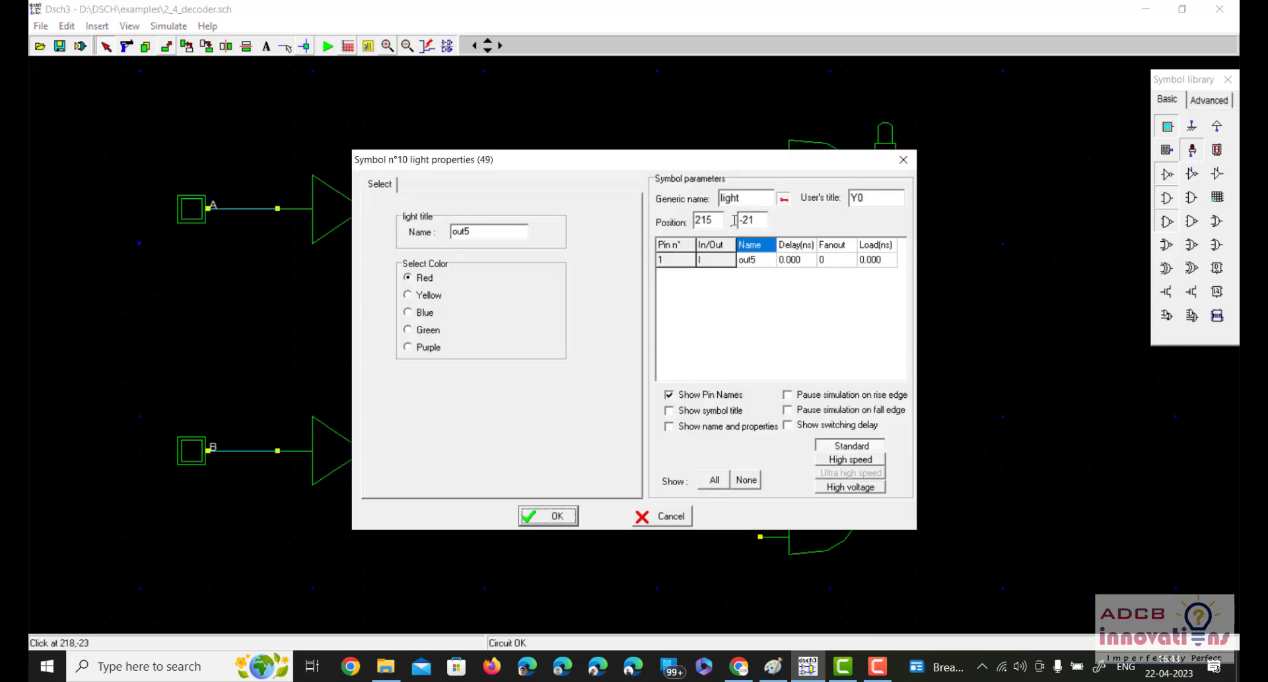
{"action": "left_click", "coordinate": [887, 191]}
{"action": "double_click", "coordinate": [888, 193]}
{"action": "key", "text": "ctrl+z"}
{"action": "left_click", "coordinate": [472, 237]}
{"action": "double_click", "coordinate": [472, 237]}
{"action": "type", "text": "Y0"}
{"action": "left_click", "coordinate": [553, 511]}
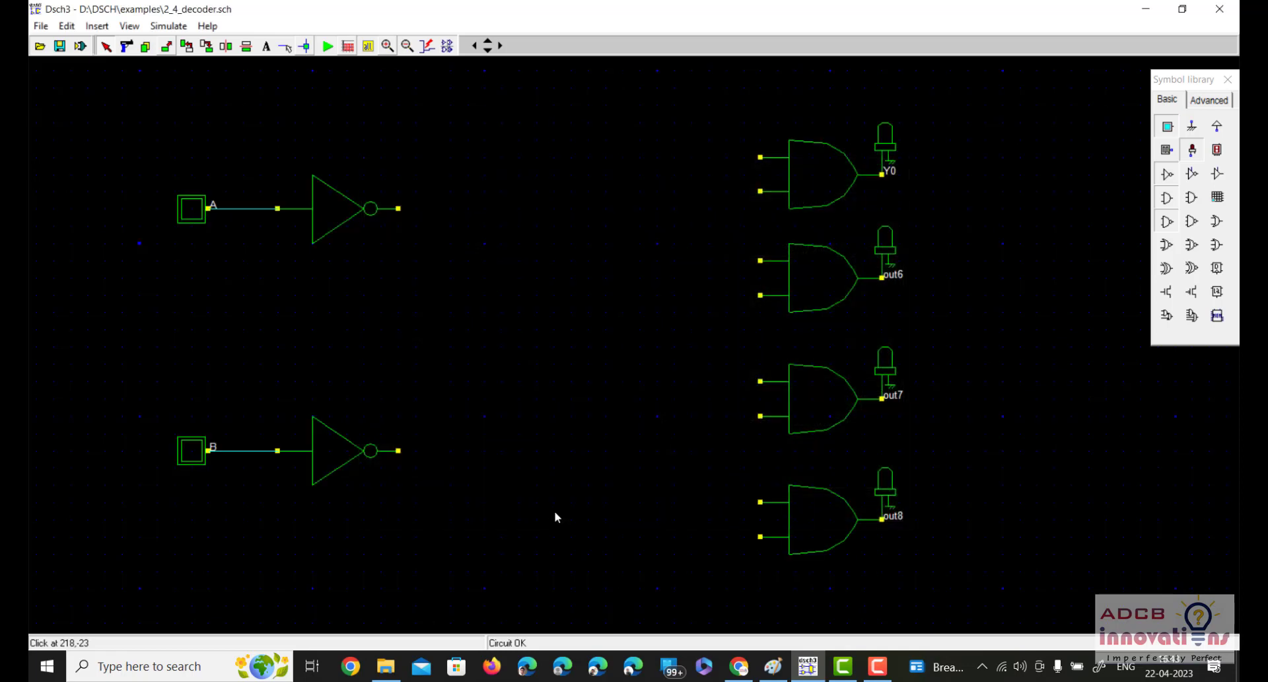
Place a box beside the Y0 light and title it A'B'
{"action": "left_click", "coordinate": [1209, 100]}
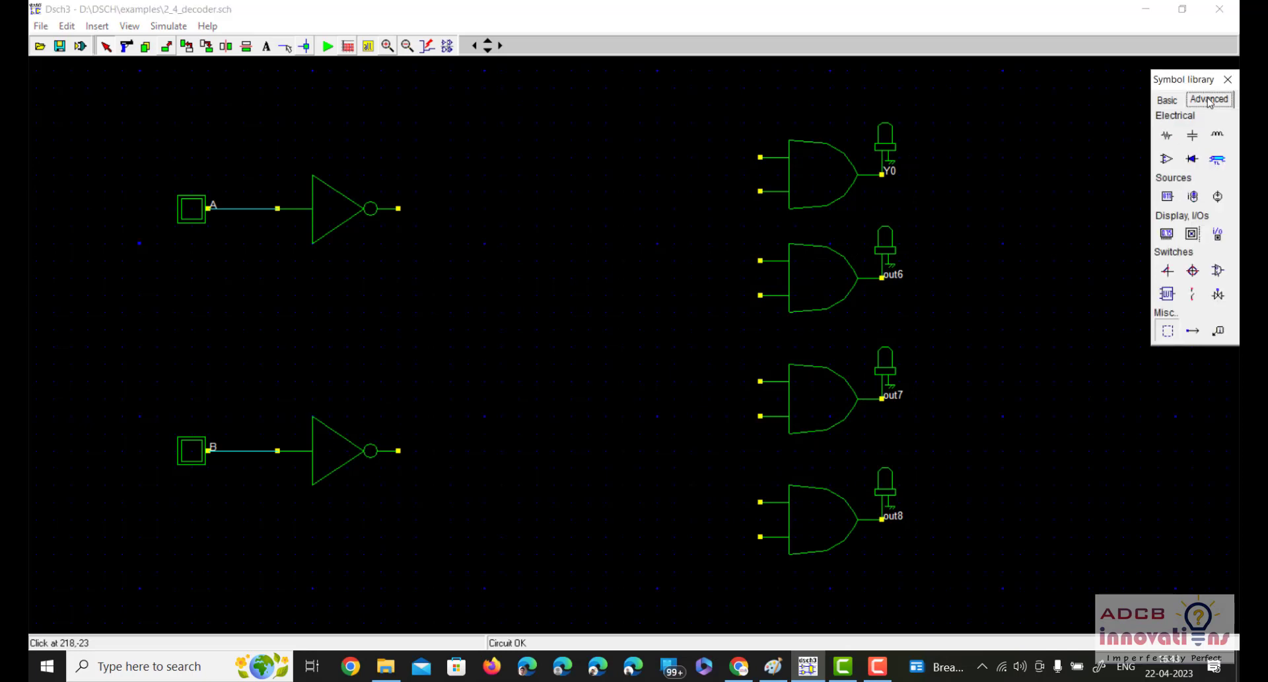
{"action": "left_click", "coordinate": [1169, 332]}
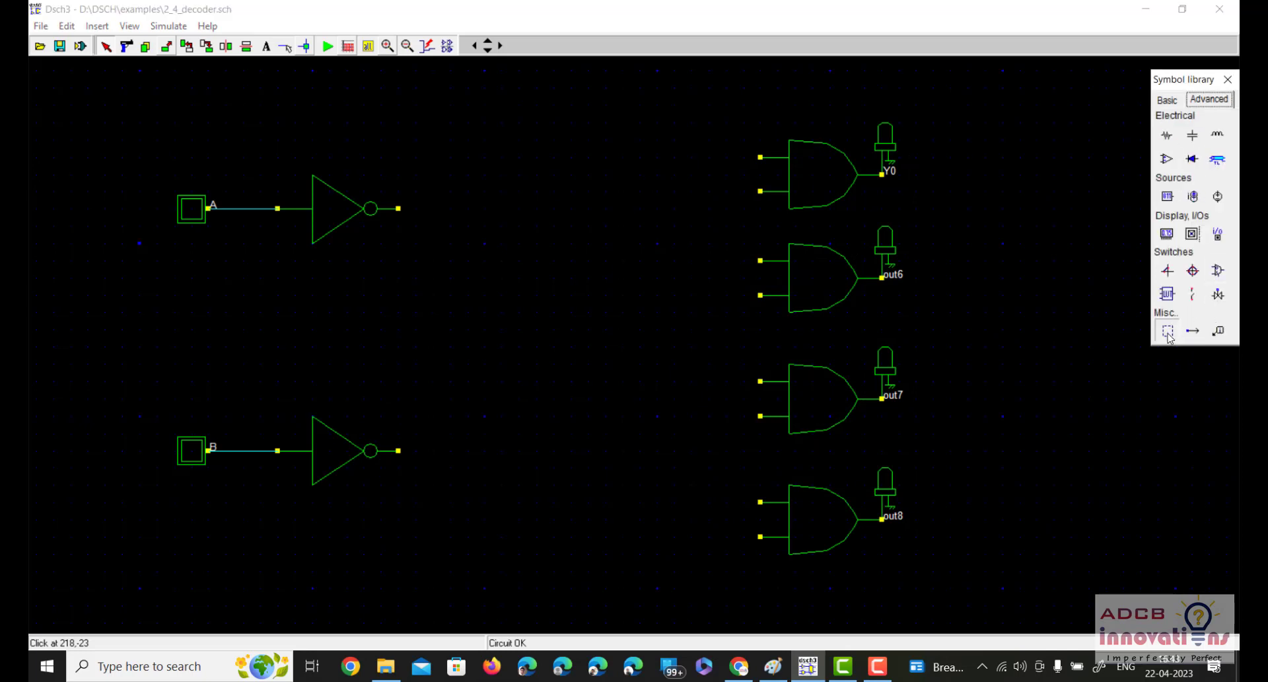
{"action": "left_click", "coordinate": [972, 190]}
{"action": "double_click", "coordinate": [945, 164]}
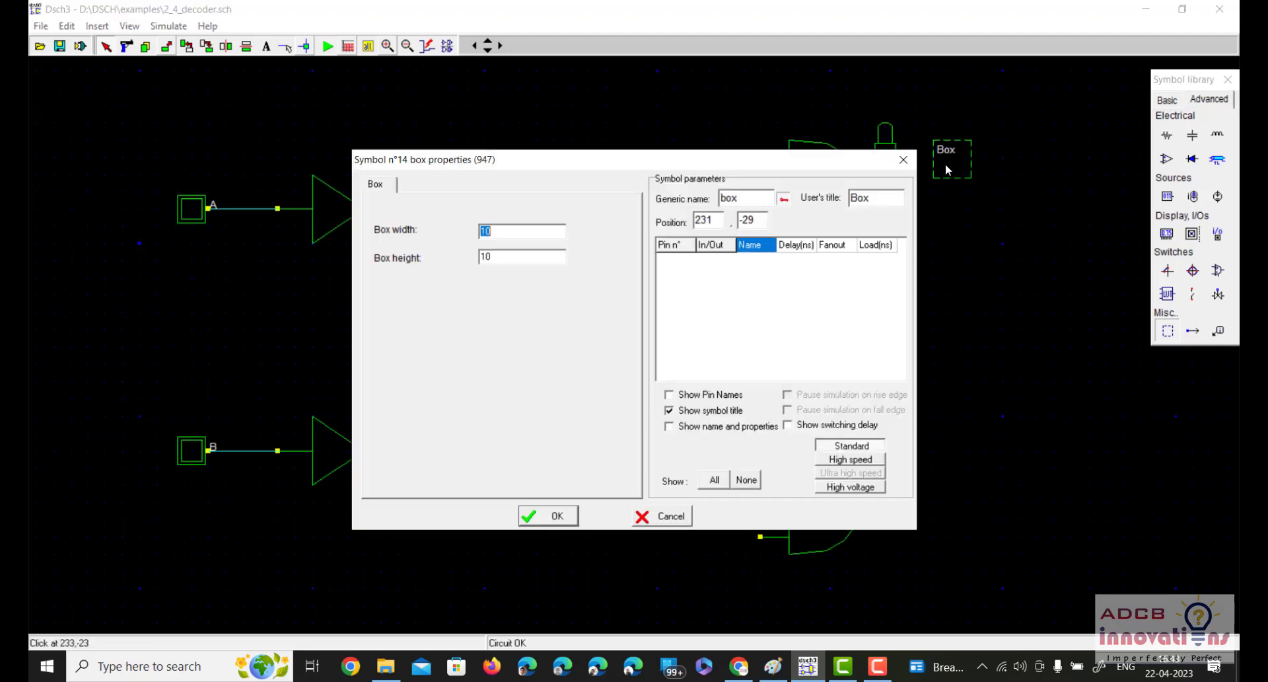
{"action": "double_click", "coordinate": [865, 196]}
{"action": "type", "text": "A'B'"}
{"action": "key", "text": "Return"}
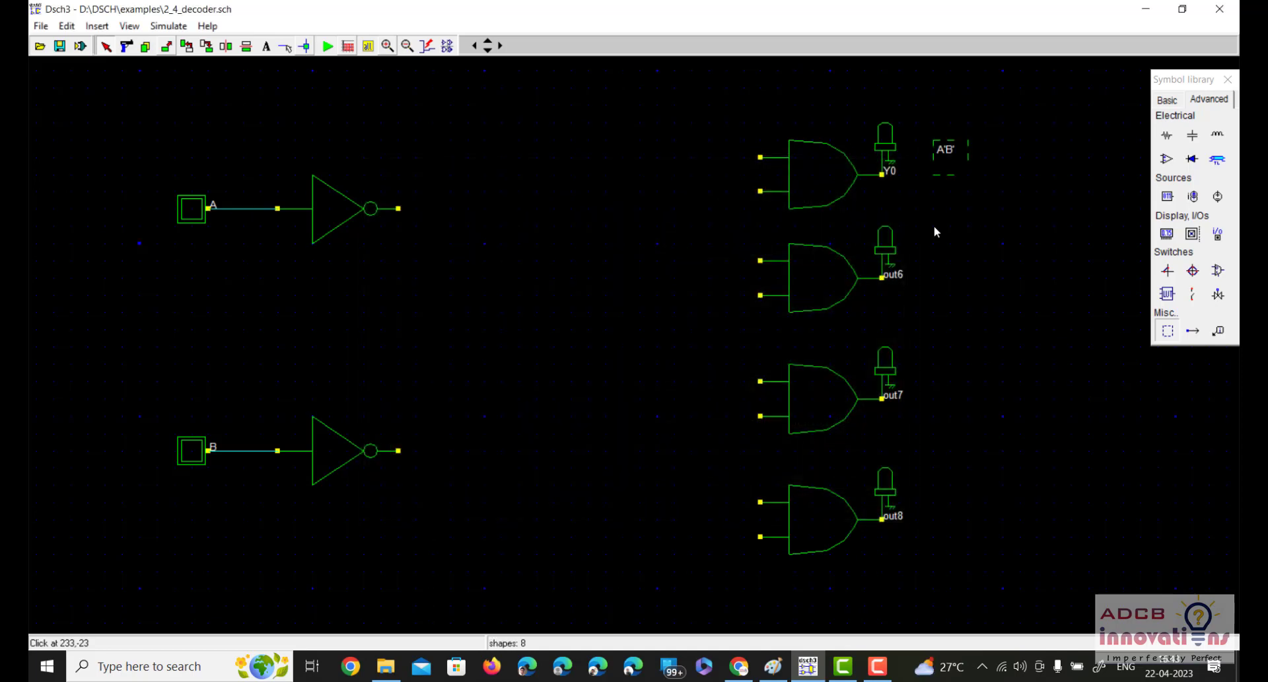
Name the second AND gate's light Y1
{"action": "left_click", "coordinate": [886, 275]}
{"action": "double_click", "coordinate": [898, 278]}
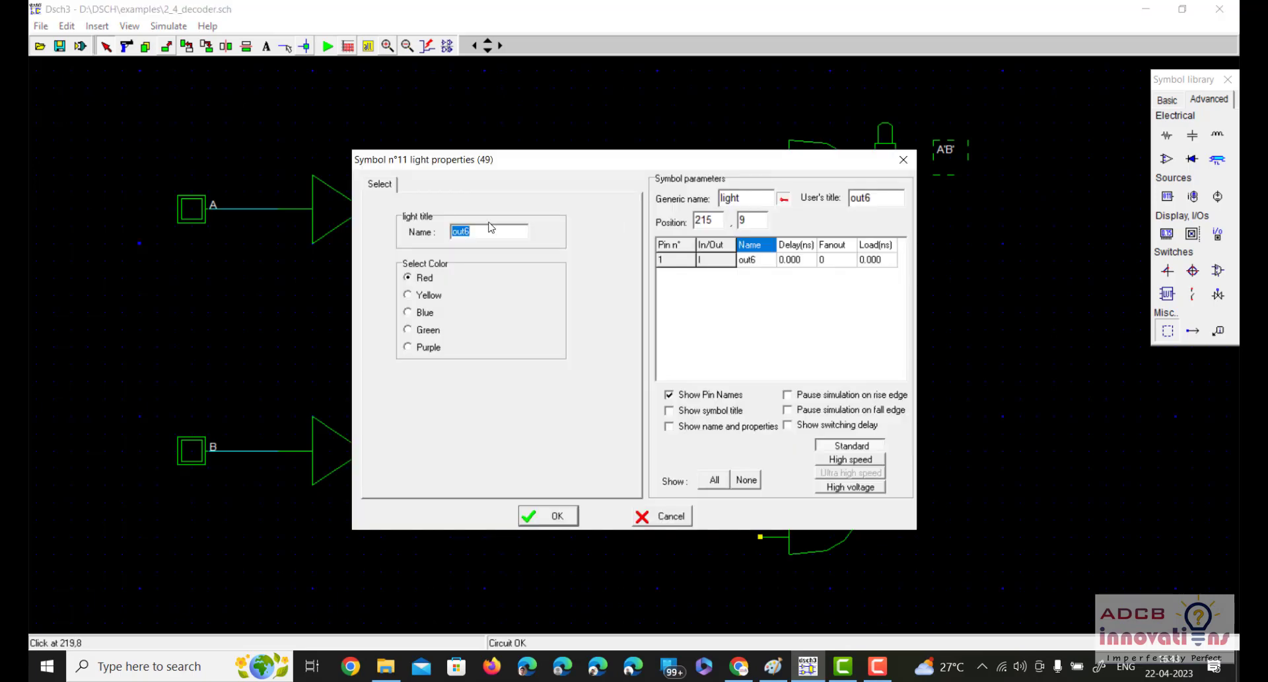
{"action": "left_click", "coordinate": [472, 230]}
{"action": "double_click", "coordinate": [473, 230]}
{"action": "type", "text": "Y1"}
{"action": "key", "text": "Return"}
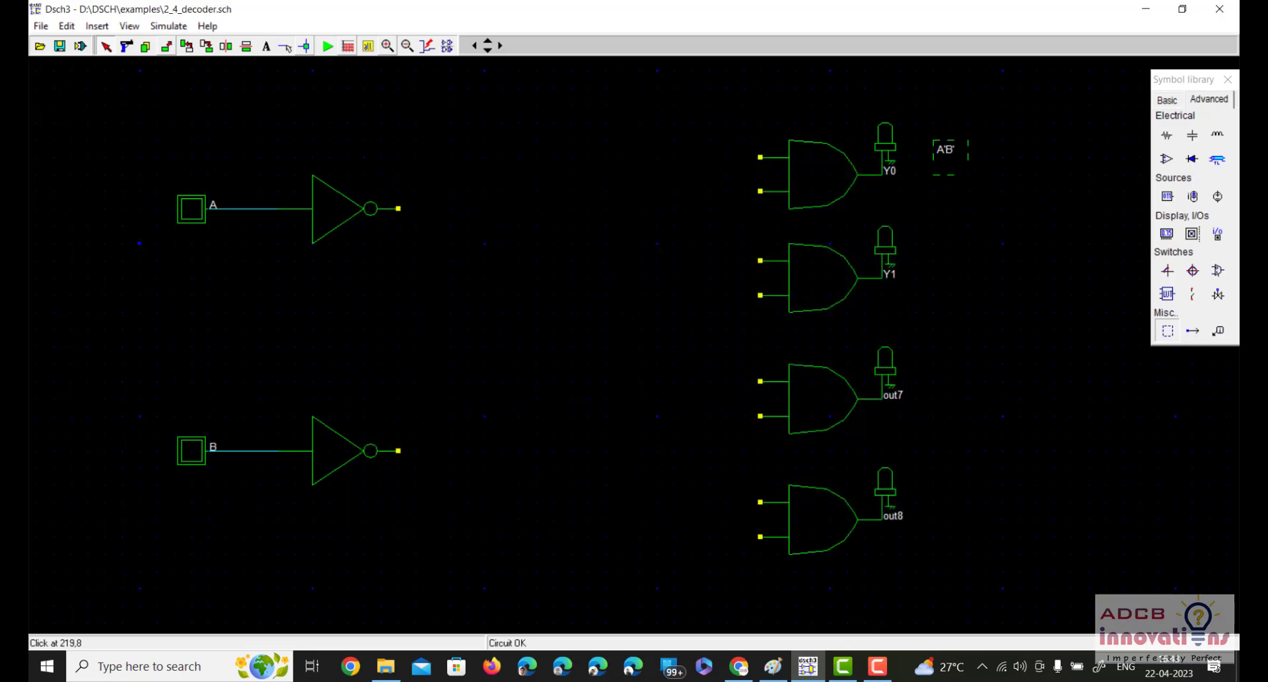
Name the third AND gate's light Y2 and the fourth gate's light Y3
{"action": "double_click", "coordinate": [889, 395]}
{"action": "double_click", "coordinate": [472, 231]}
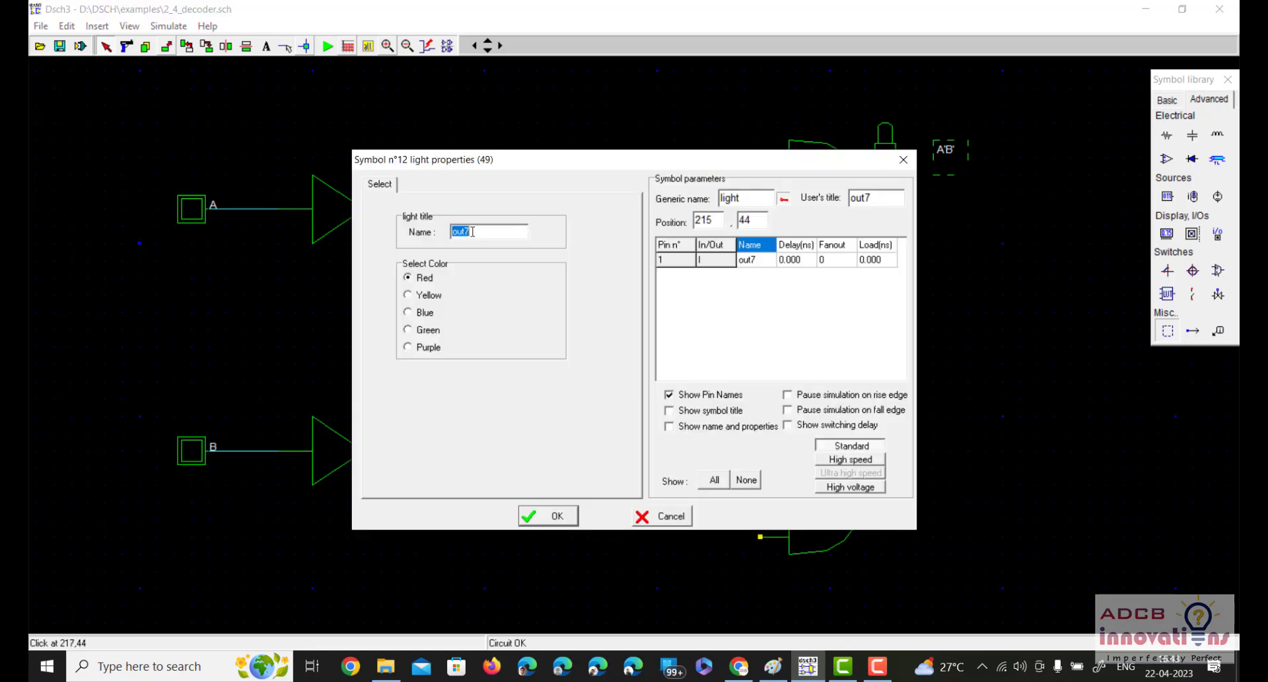
{"action": "type", "text": "Y2"}
{"action": "key", "text": "Return"}
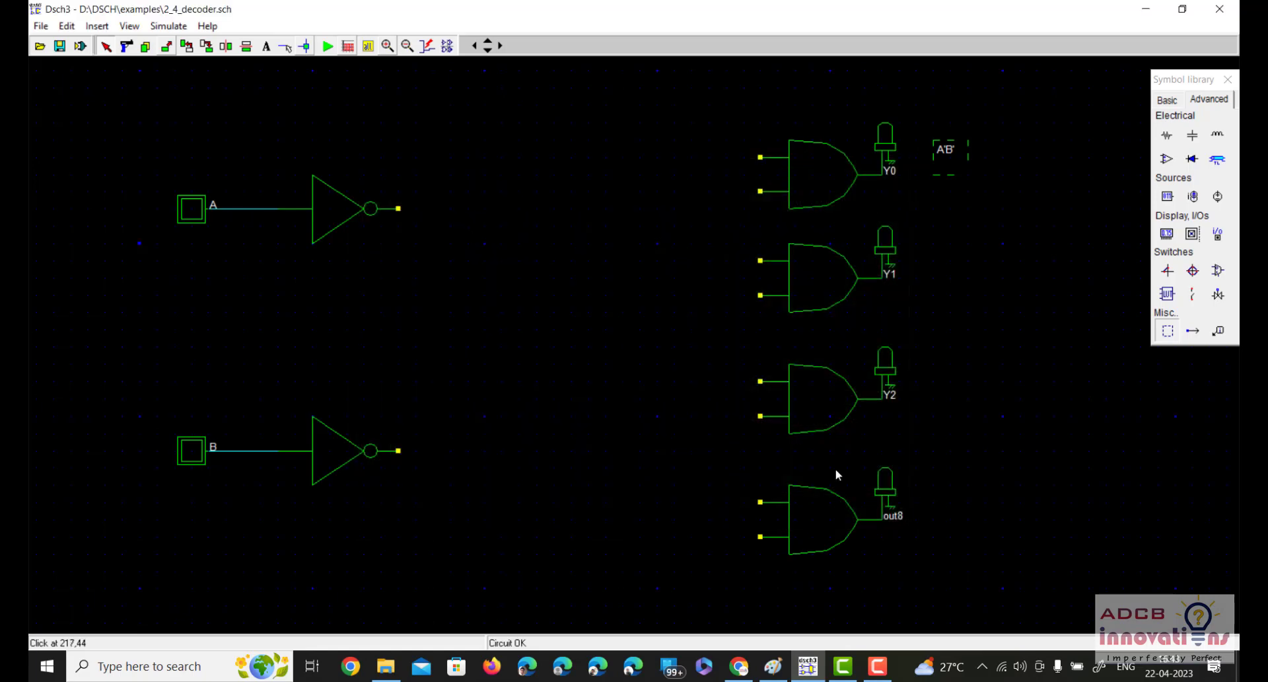
{"action": "double_click", "coordinate": [897, 521]}
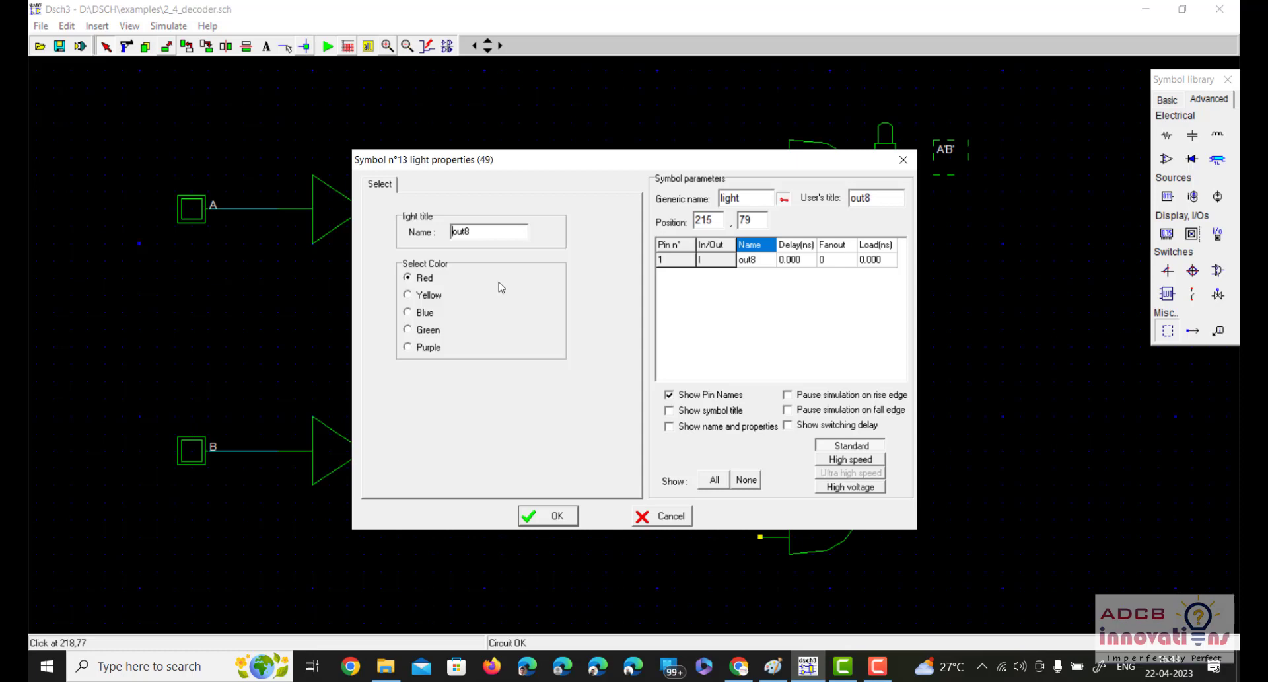
{"action": "double_click", "coordinate": [472, 232]}
{"action": "type", "text": "Y3"}
{"action": "key", "text": "Return"}
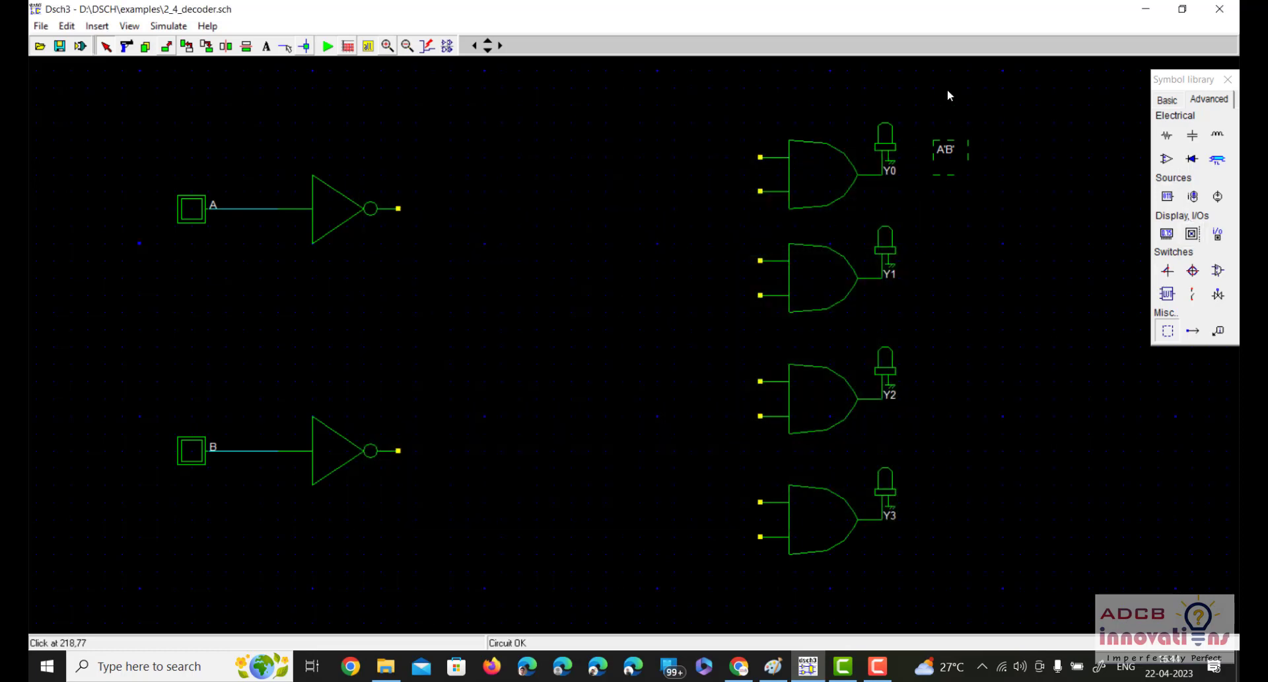
Copy the A'B' title box to beside the Y1, Y2 and Y3 lights
{"action": "left_click", "coordinate": [143, 49]}
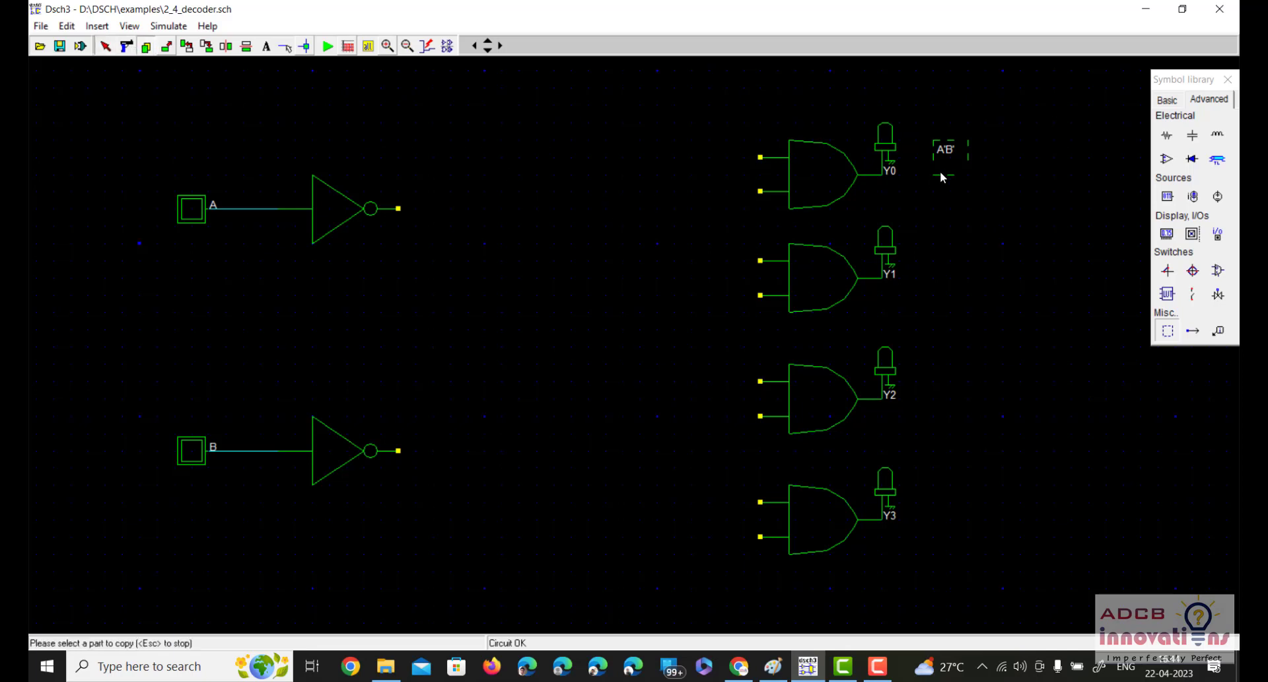
{"action": "mouse_move", "coordinate": [948, 153]}
{"action": "left_mouse_down"}
{"action": "mouse_move", "coordinate": [945, 304]}
{"action": "mouse_move", "coordinate": [976, 230]}
{"action": "mouse_move", "coordinate": [962, 174]}
{"action": "left_mouse_up"}
{"action": "left_click", "coordinate": [1001, 120]}
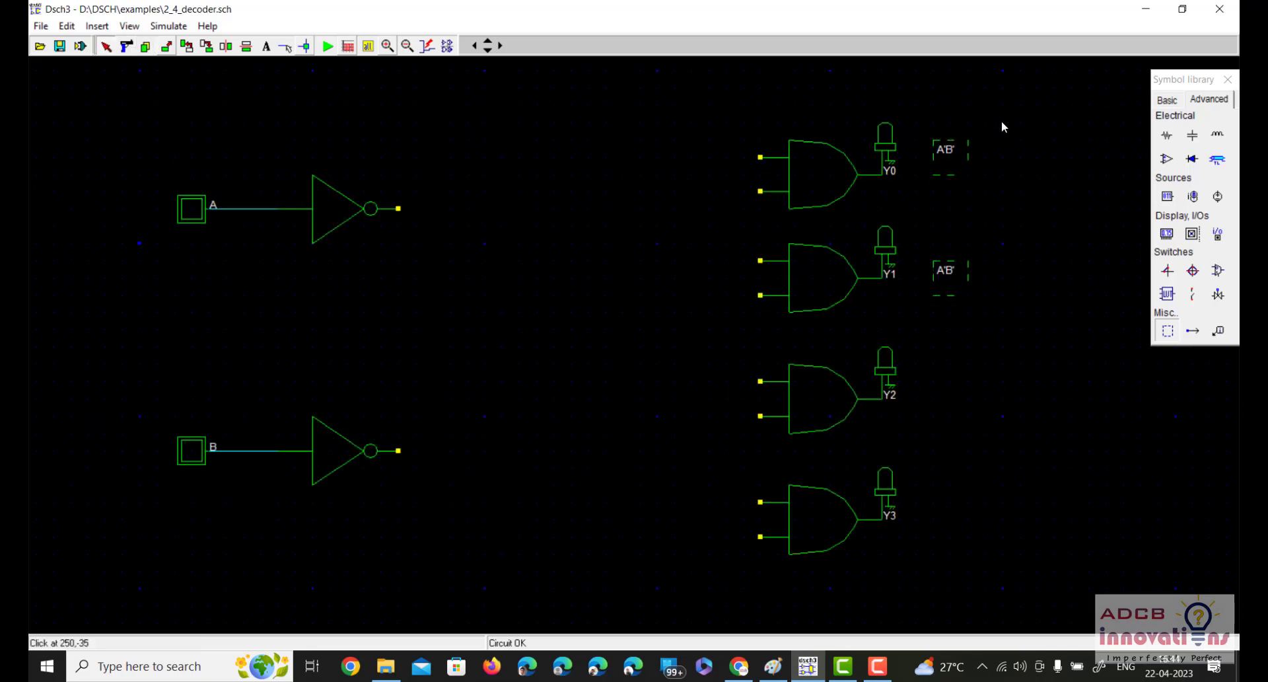
{"action": "left_click", "coordinate": [146, 46]}
{"action": "left_click_drag", "start_coordinate": [1005, 120], "coordinate": [923, 337]}
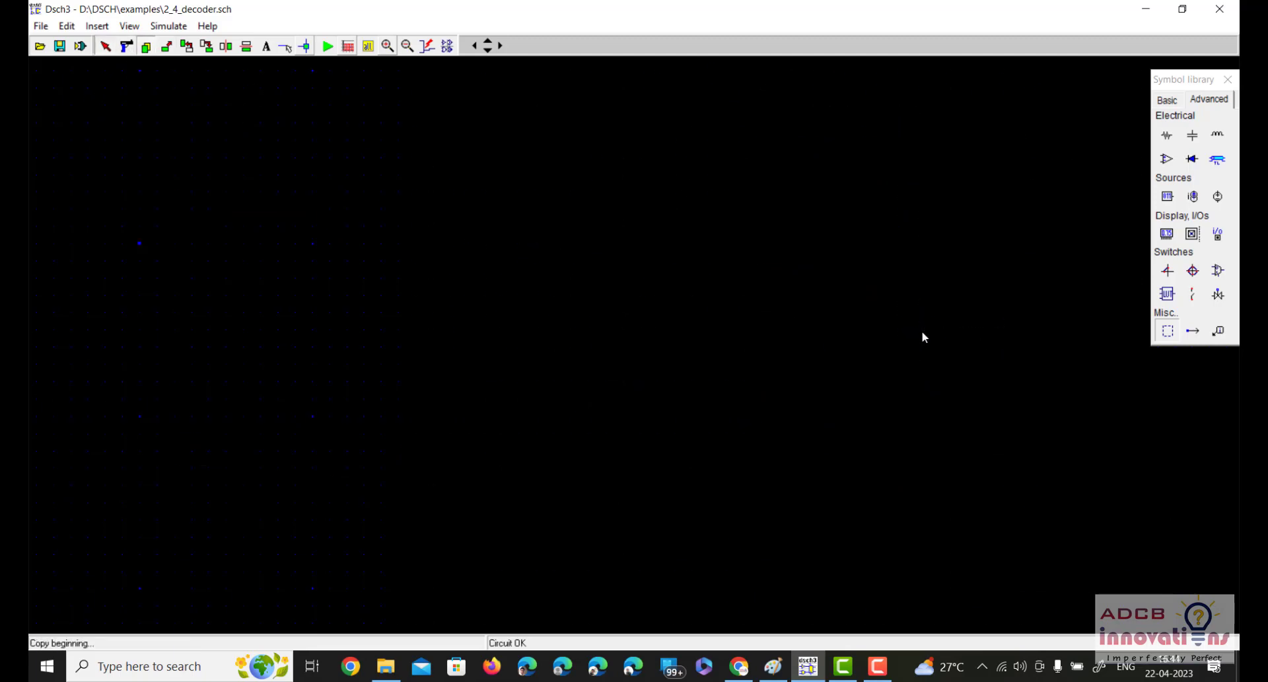
{"action": "left_click", "coordinate": [980, 447]}
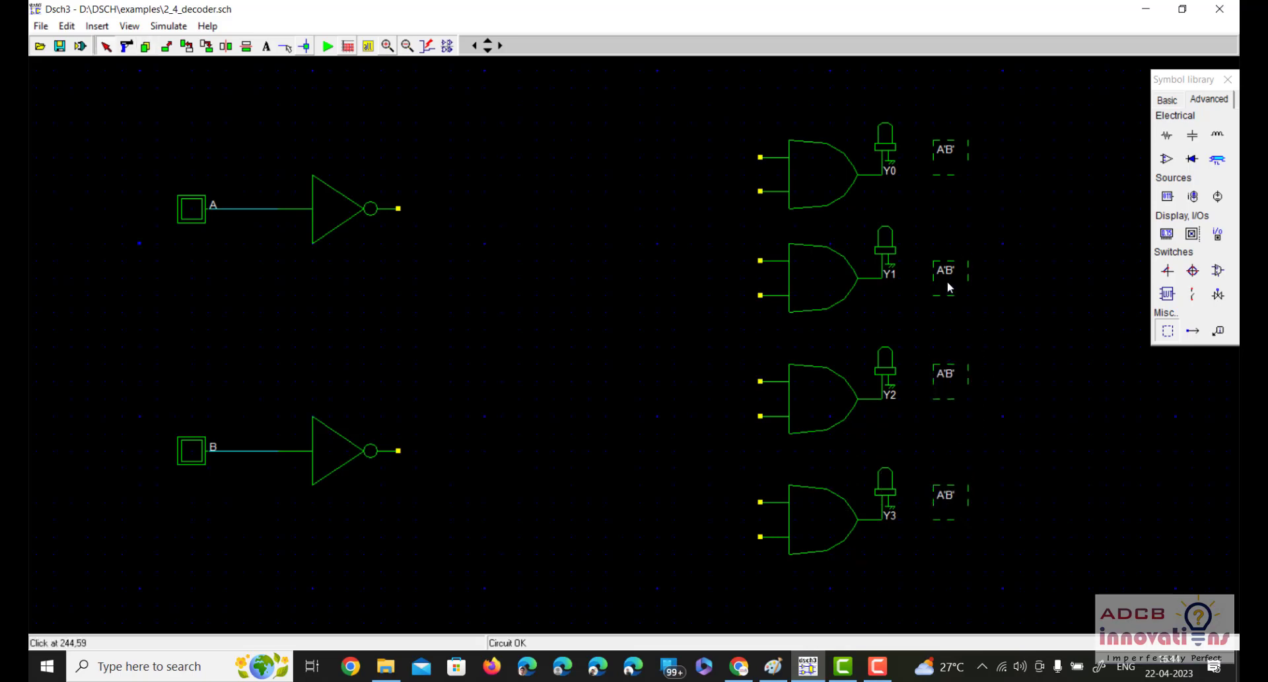
Change the title of the box beside the Y1 light to A'B
{"action": "double_click", "coordinate": [946, 272]}
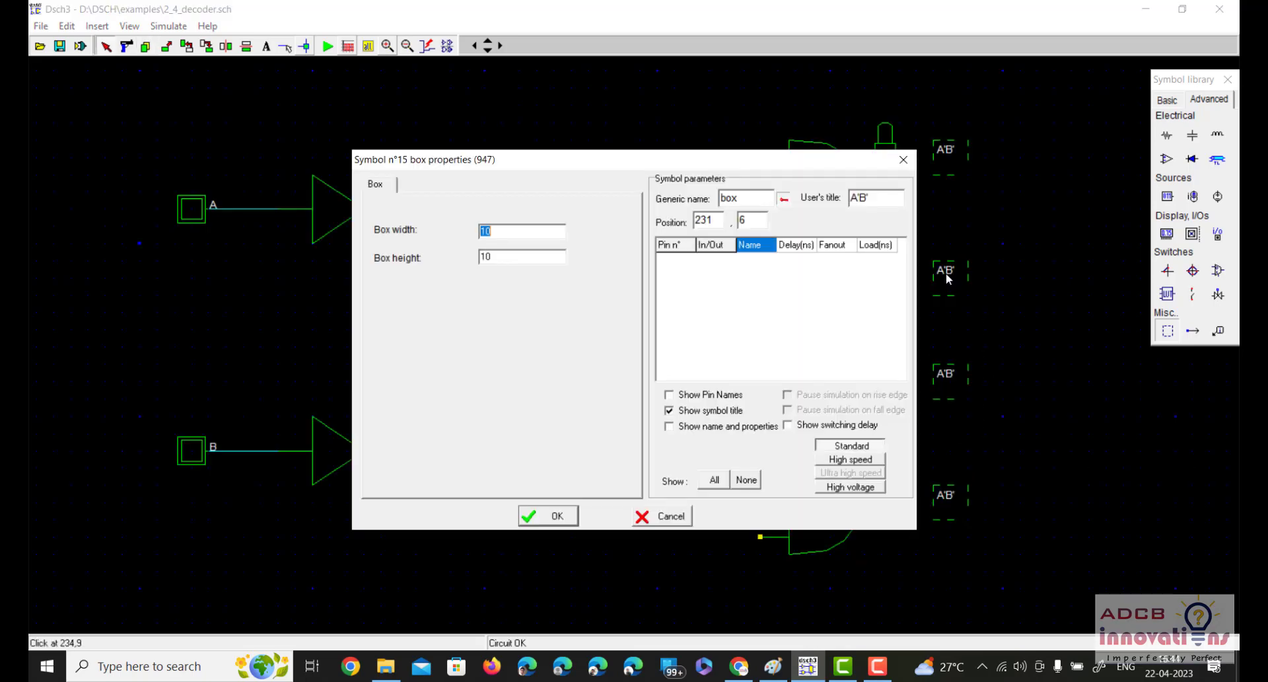
{"action": "double_click", "coordinate": [862, 197]}
{"action": "type", "text": "A'B"}
{"action": "key", "text": "Return"}
Change the title of the box beside the Y2 light to AB'
{"action": "double_click", "coordinate": [953, 367]}
{"action": "left_click", "coordinate": [867, 198]}
{"action": "type", "text": "AB'"}
{"action": "key", "text": "BackSpace"}
{"action": "key", "text": "BackSpace"}
{"action": "key", "text": "BackSpace"}
{"action": "key", "text": "BackSpace"}
{"action": "key", "text": "BackSpace"}
{"action": "key", "text": "BackSpace"}
{"action": "type", "text": "AB'"}
{"action": "key", "text": "Return"}
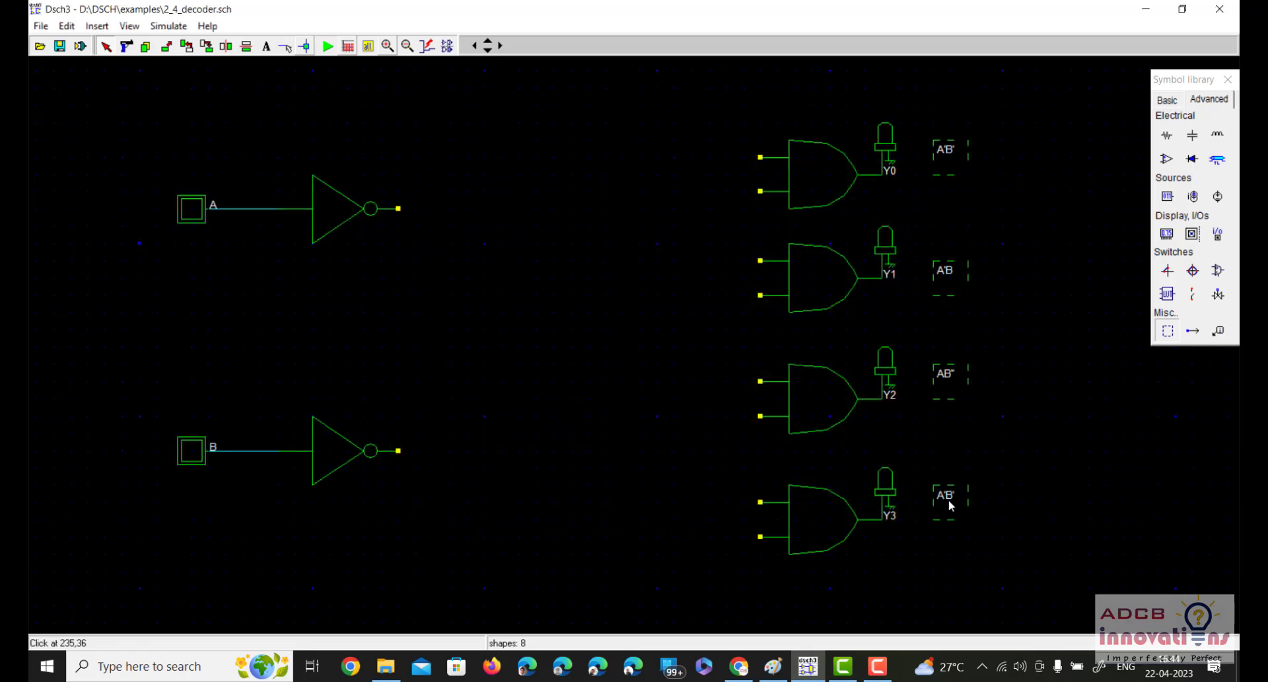
Change the title of the box beside the Y3 light to AB
{"action": "double_click", "coordinate": [950, 502]}
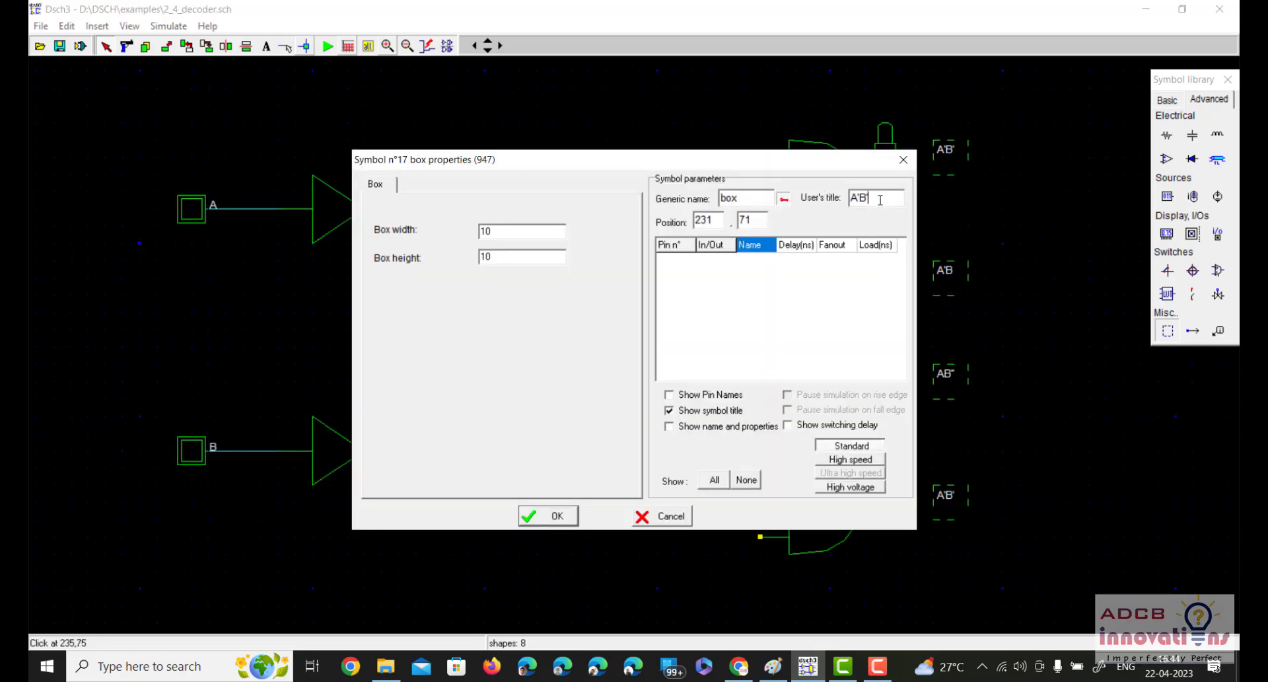
{"action": "double_click", "coordinate": [880, 200]}
{"action": "type", "text": "AB"}
{"action": "key", "text": "Return"}
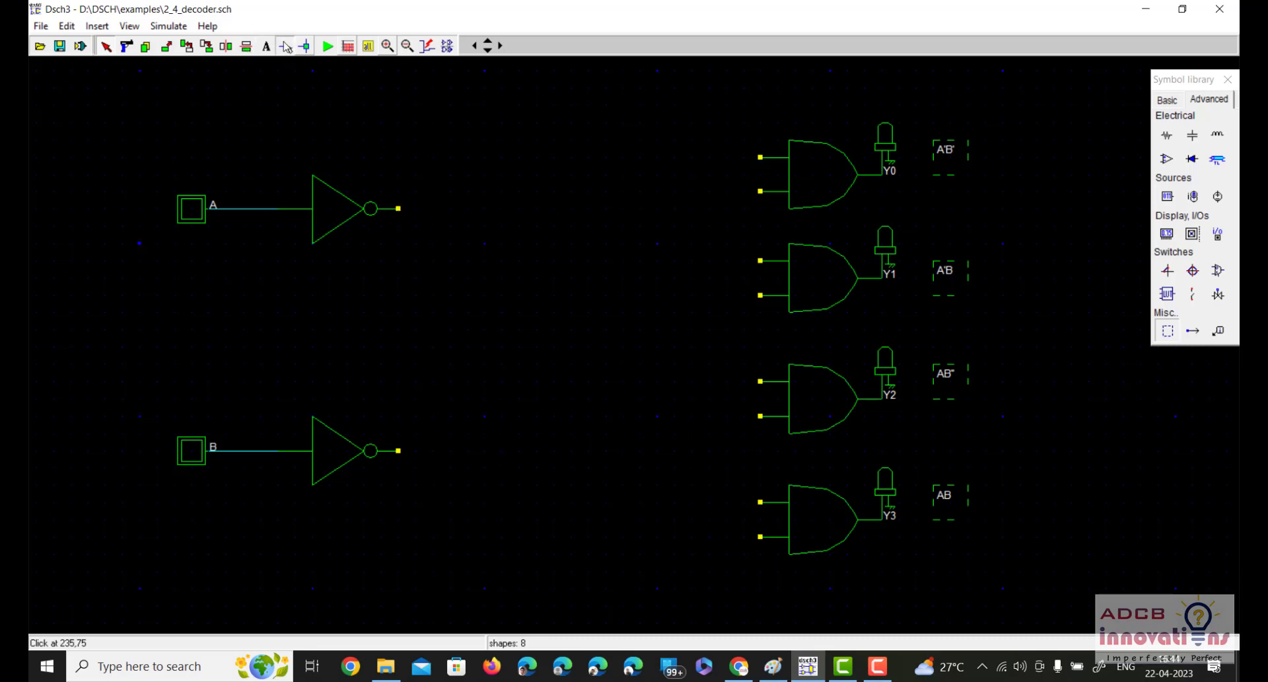
Wire the A and B inverter outputs to the Y0 AND gate, and the A inverter output and input B to the Y1 gate
{"action": "left_click", "coordinate": [285, 45]}
{"action": "left_click_drag", "start_coordinate": [398, 208], "coordinate": [398, 164]}
{"action": "left_click_drag", "start_coordinate": [399, 162], "coordinate": [761, 157]}
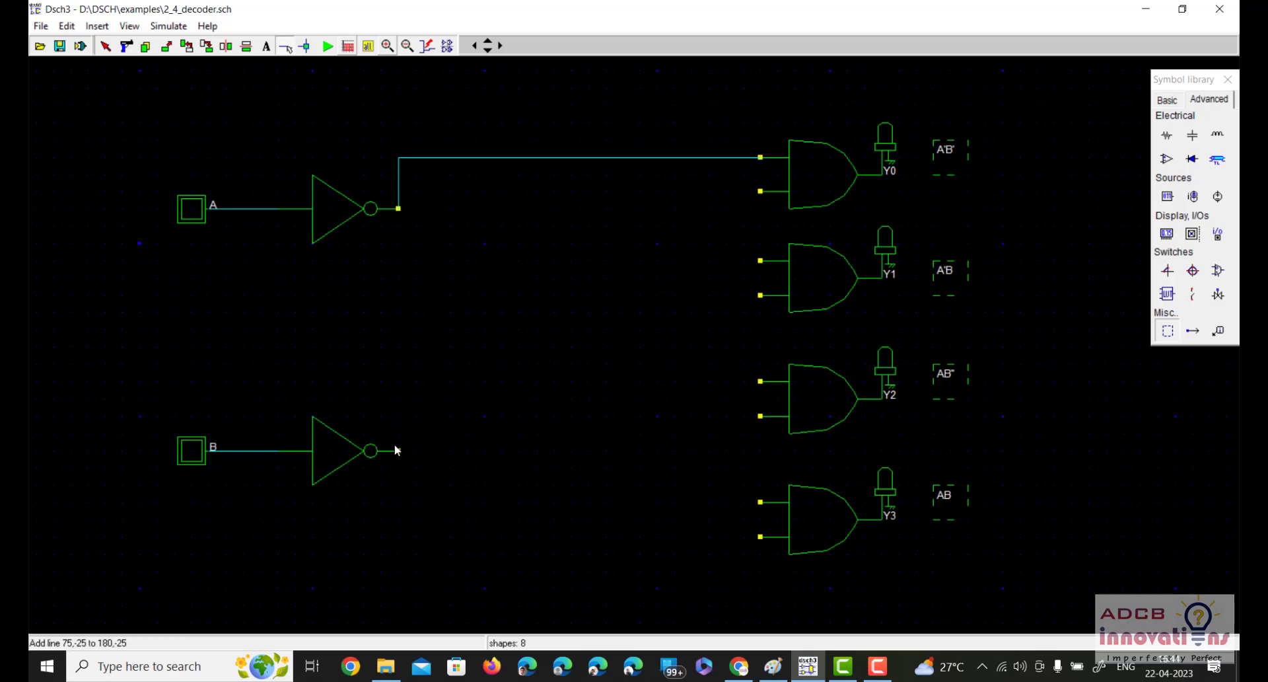
{"action": "left_click_drag", "start_coordinate": [397, 449], "coordinate": [761, 191]}
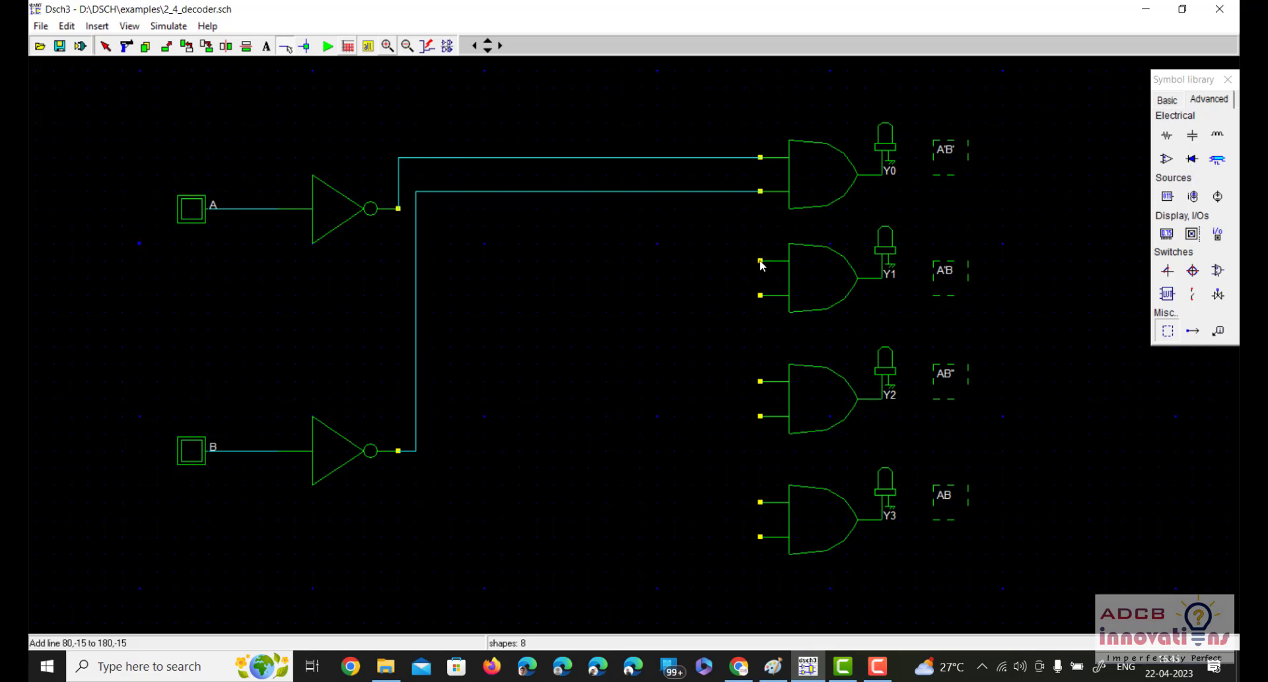
{"action": "left_click_drag", "start_coordinate": [760, 259], "coordinate": [398, 208]}
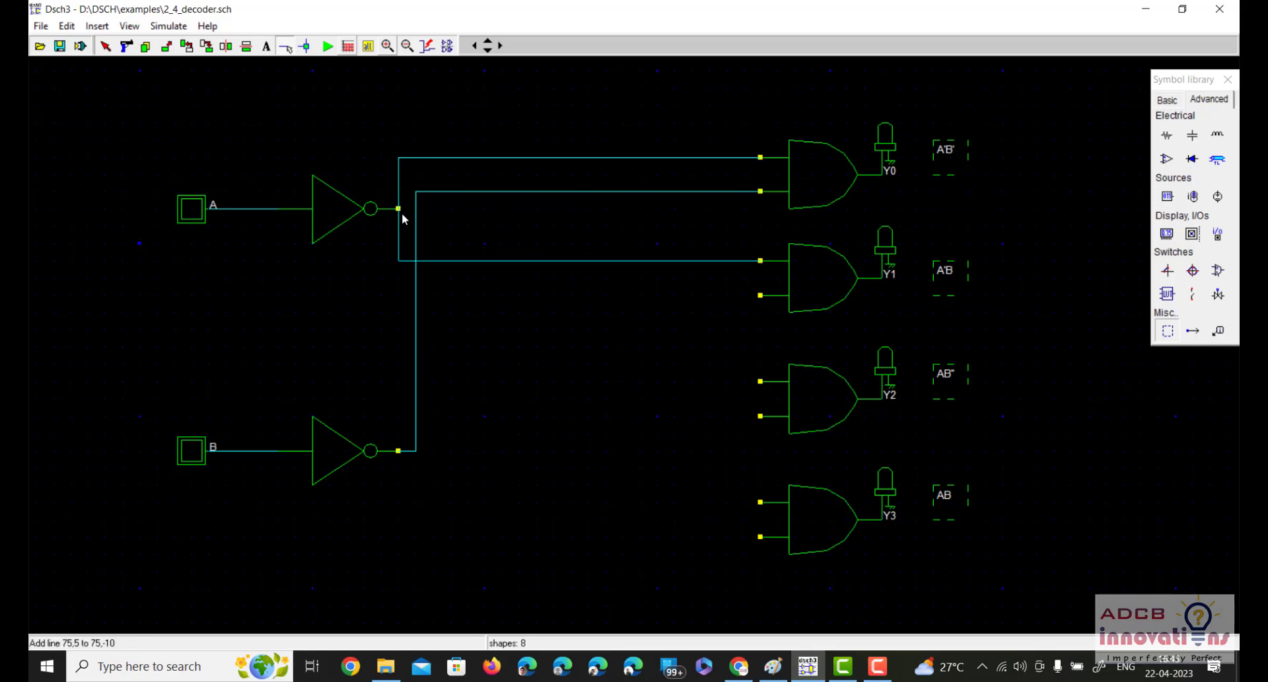
{"action": "left_click_drag", "start_coordinate": [760, 295], "coordinate": [278, 450]}
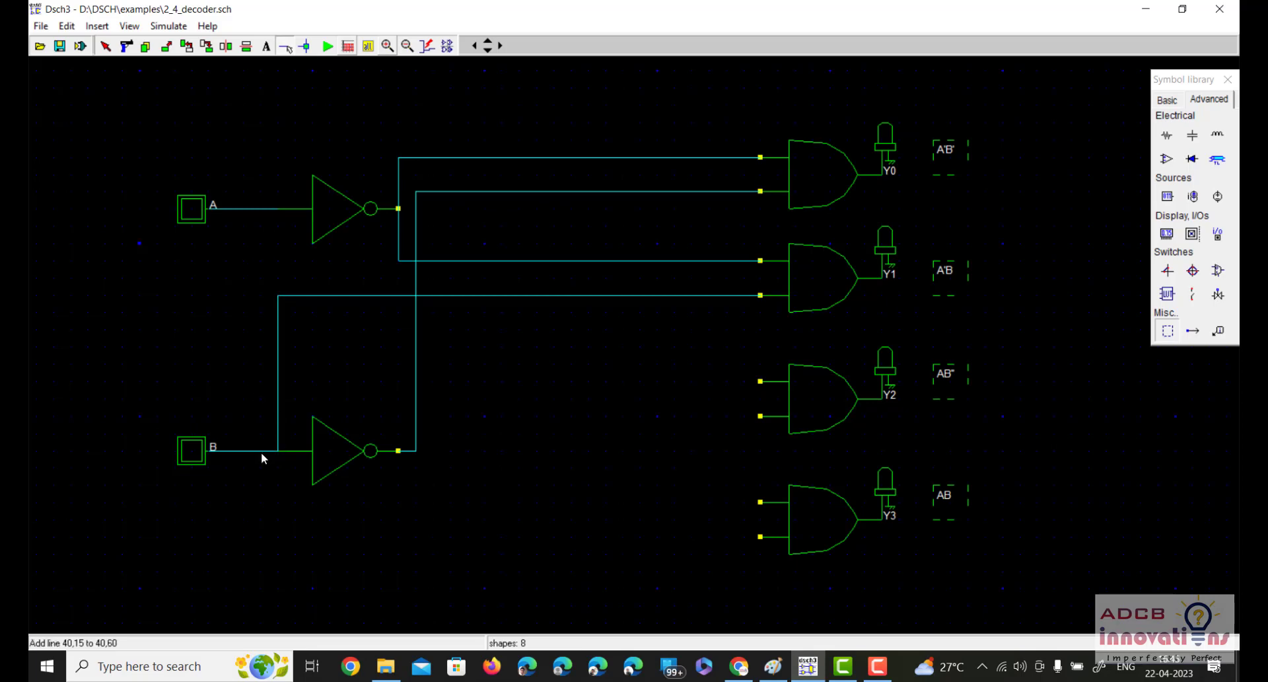
Delete the wires leaving inputs A and B, including B's vertical branch, and delete both inverters
{"action": "left_click", "coordinate": [127, 46]}
{"action": "left_click", "coordinate": [277, 340]}
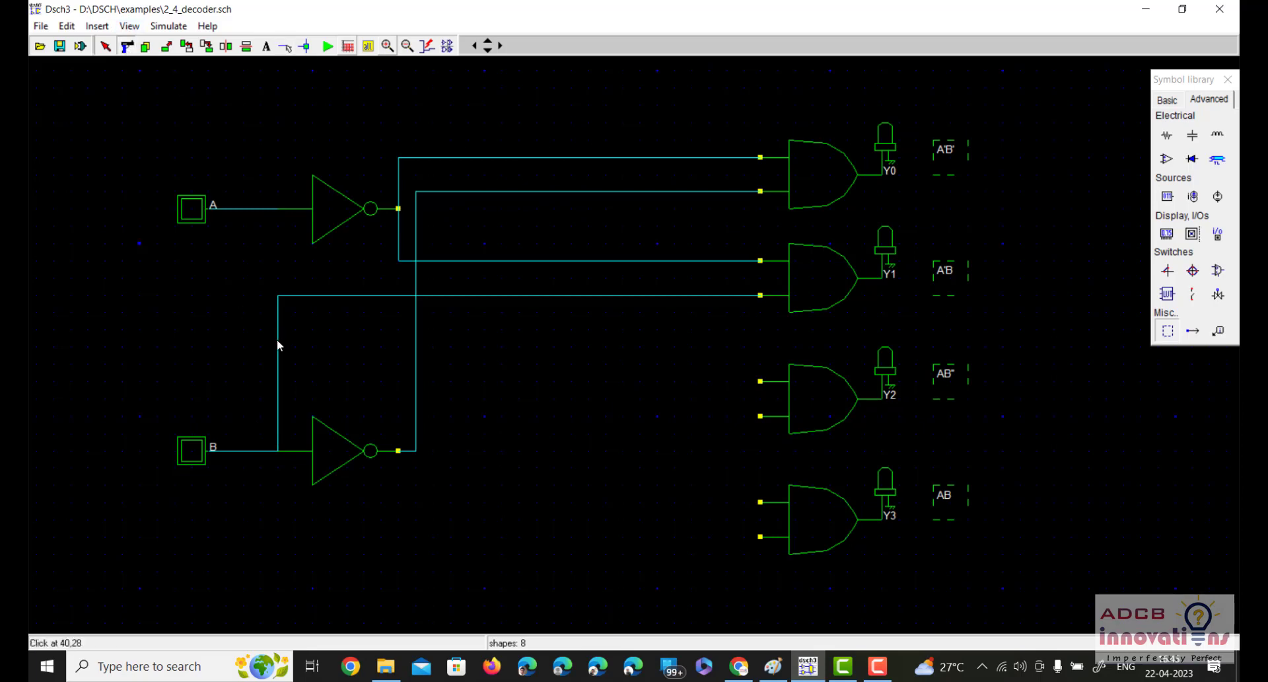
{"action": "left_click", "coordinate": [258, 209]}
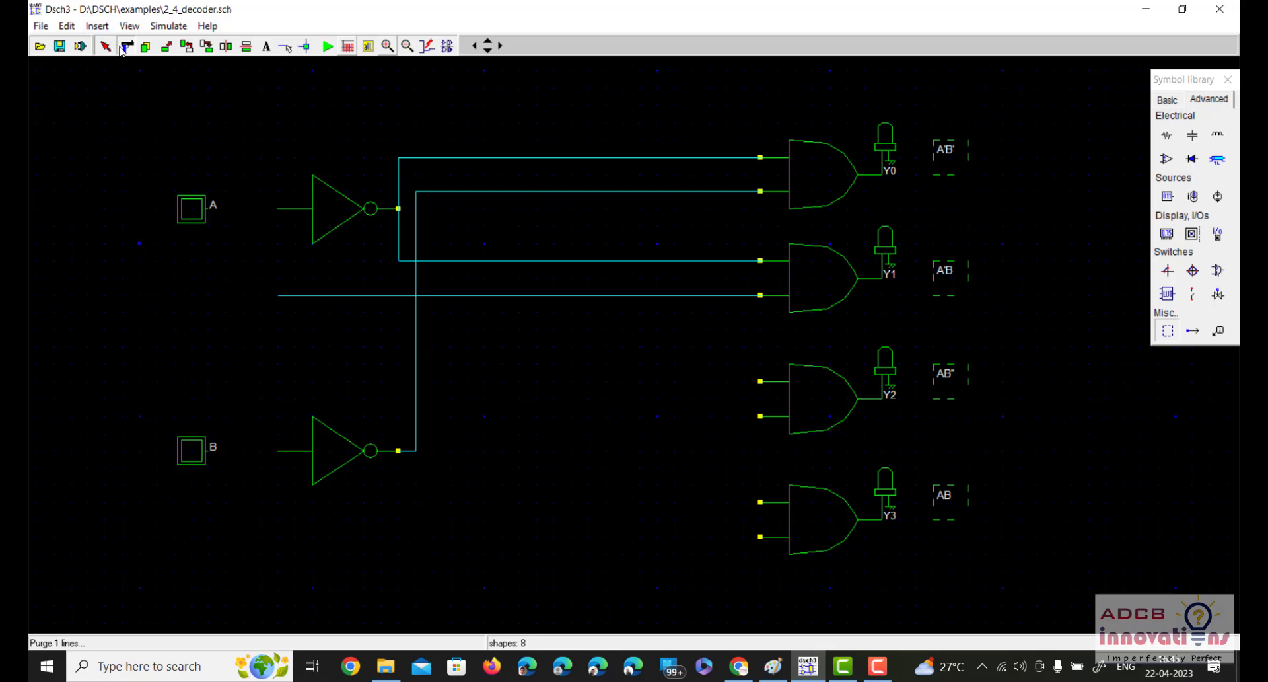
{"action": "left_click", "coordinate": [331, 214]}
{"action": "left_click", "coordinate": [329, 462]}
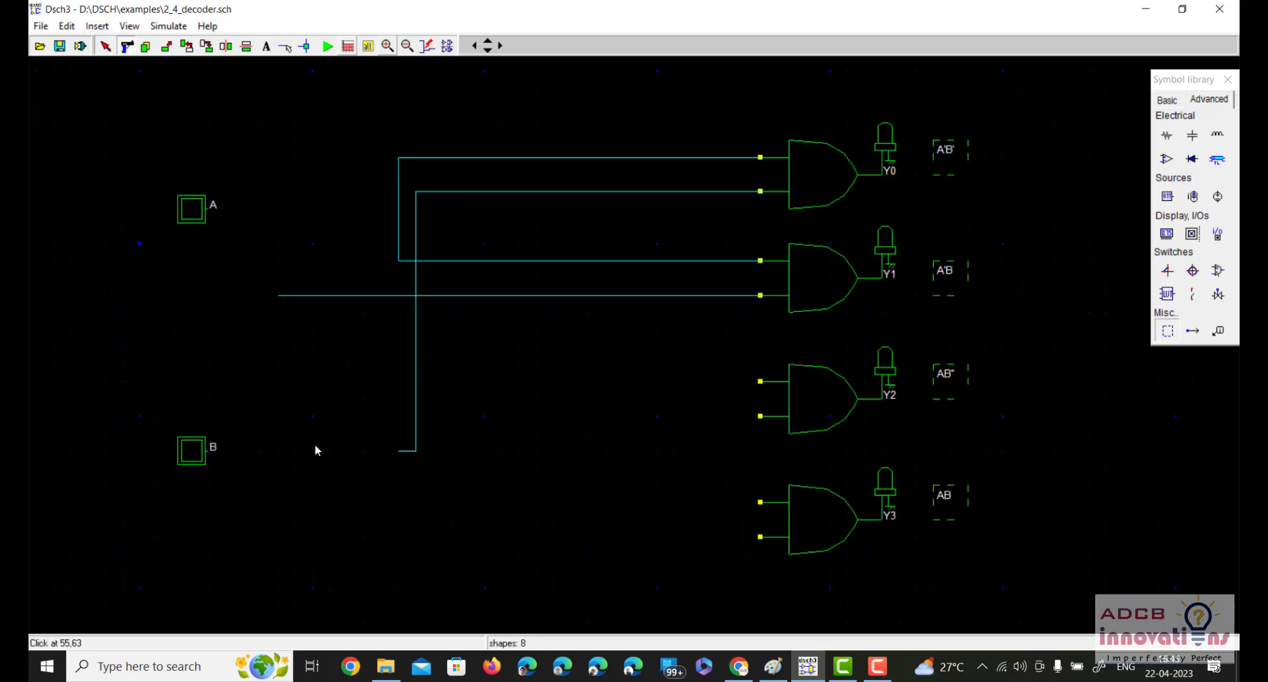
Place a new inverter level with input A, its output meeting the existing A' wires
{"action": "left_click", "coordinate": [106, 46]}
{"action": "left_click", "coordinate": [1166, 103]}
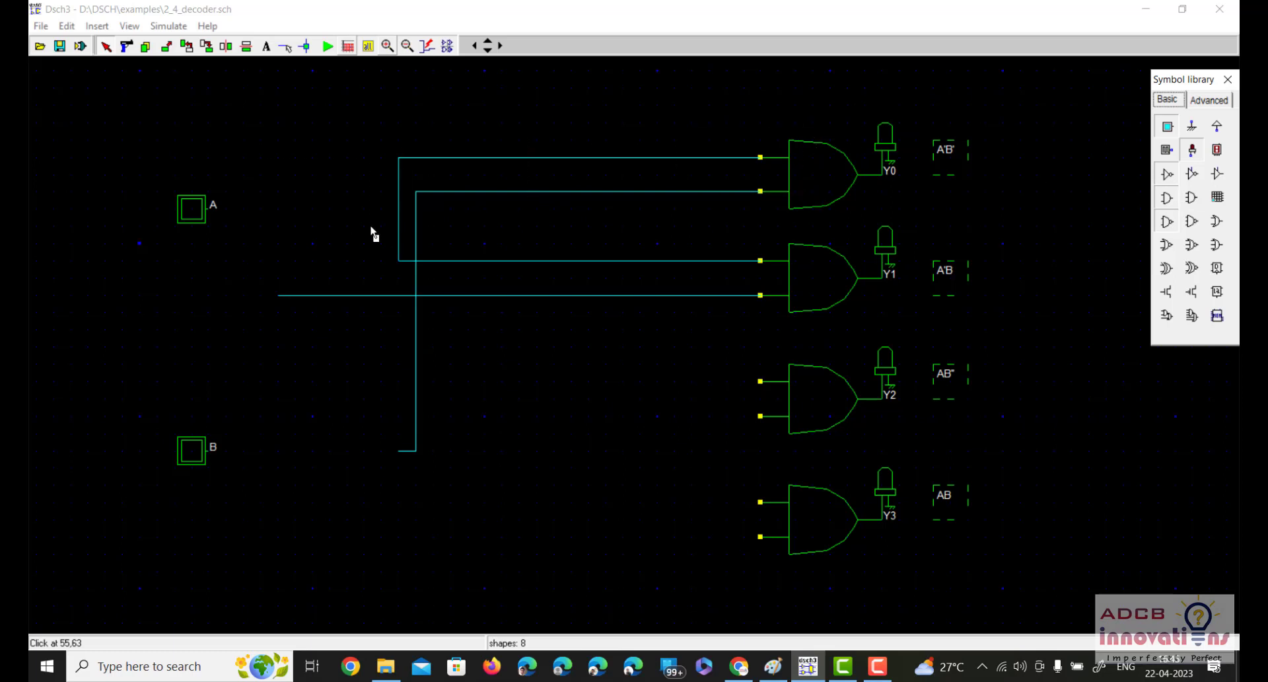
{"action": "left_click_drag", "start_coordinate": [275, 162], "coordinate": [398, 236]}
{"action": "left_click", "coordinate": [399, 236]}
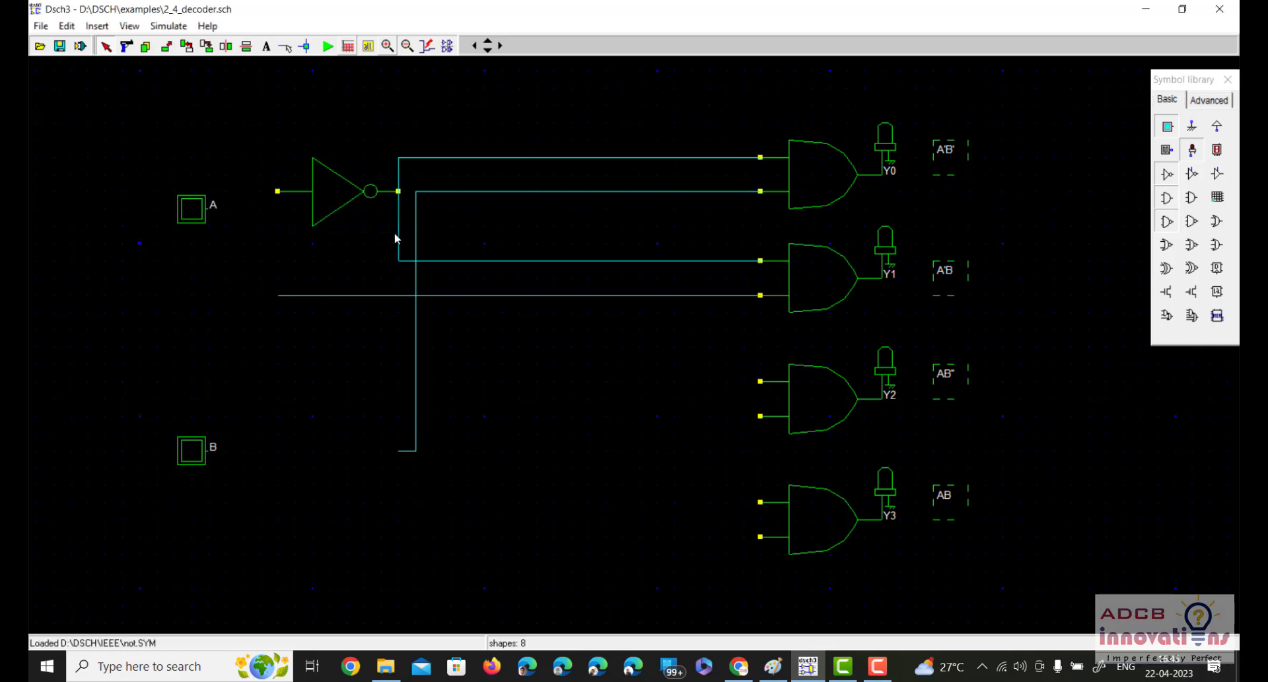
{"action": "left_click_drag", "start_coordinate": [336, 198], "coordinate": [329, 208]}
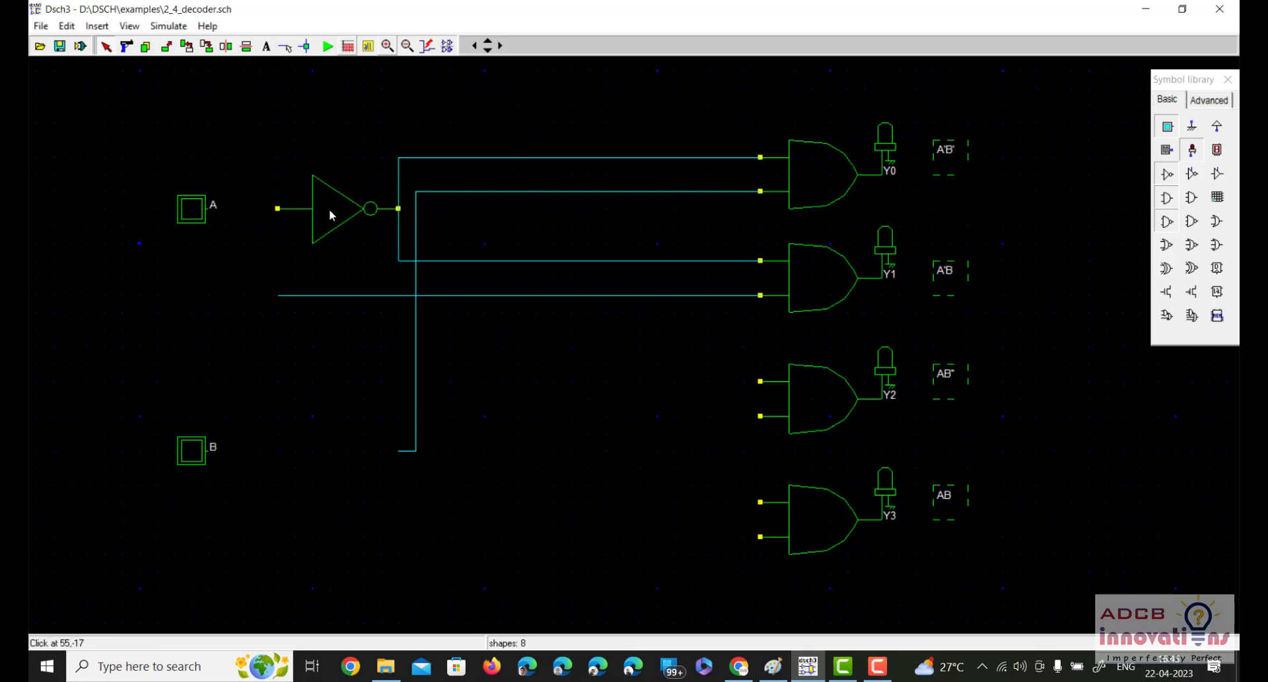
Copy the inverter down to the B row and align its output with the existing B' wire
{"action": "left_click", "coordinate": [144, 48]}
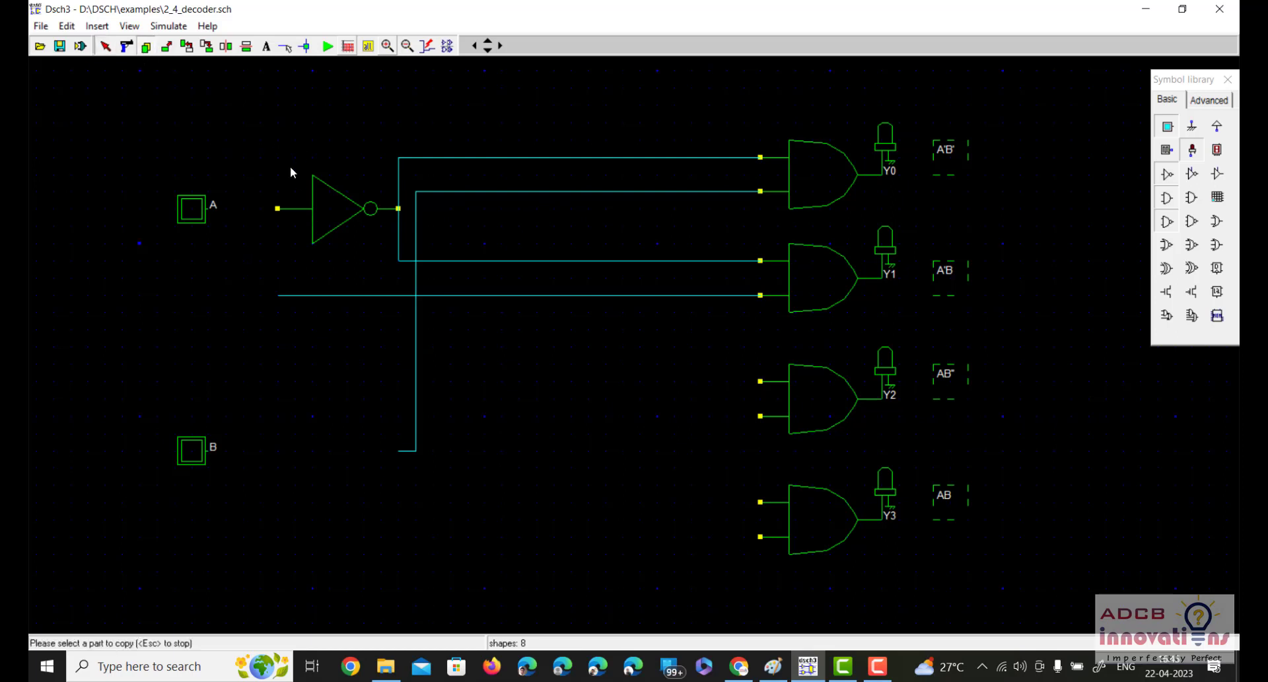
{"action": "left_click", "coordinate": [173, 253]}
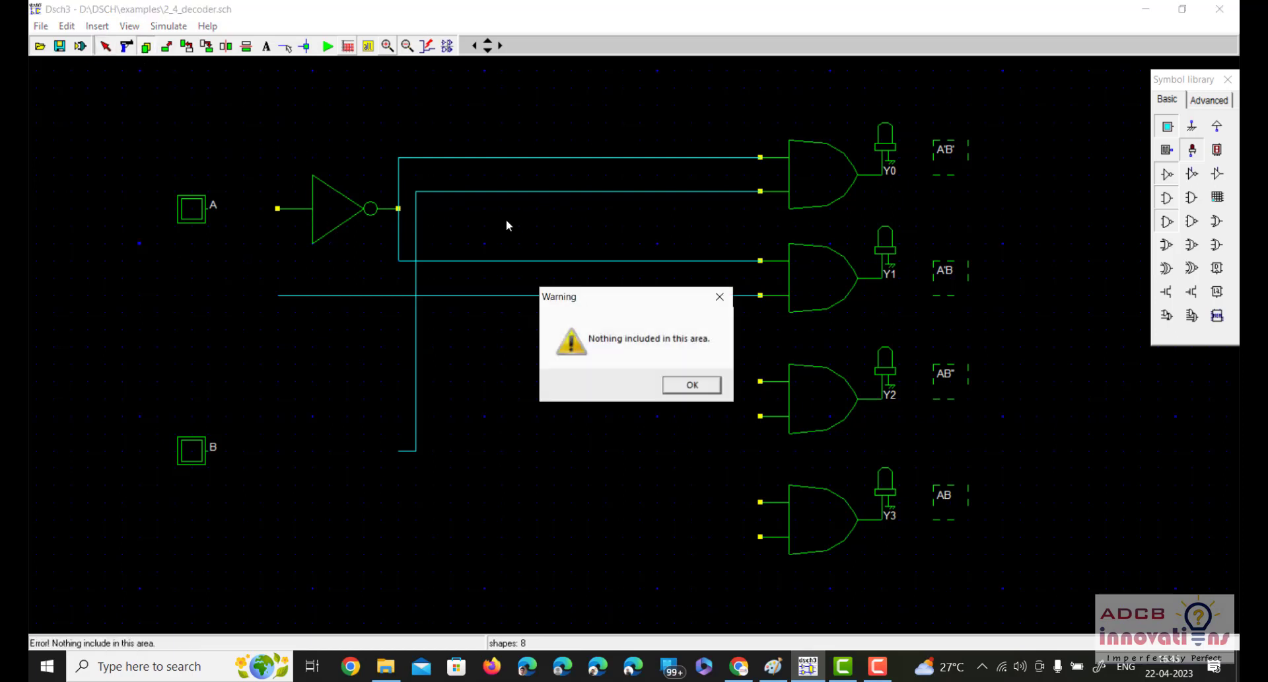
{"action": "left_click", "coordinate": [679, 387]}
{"action": "left_click", "coordinate": [145, 48]}
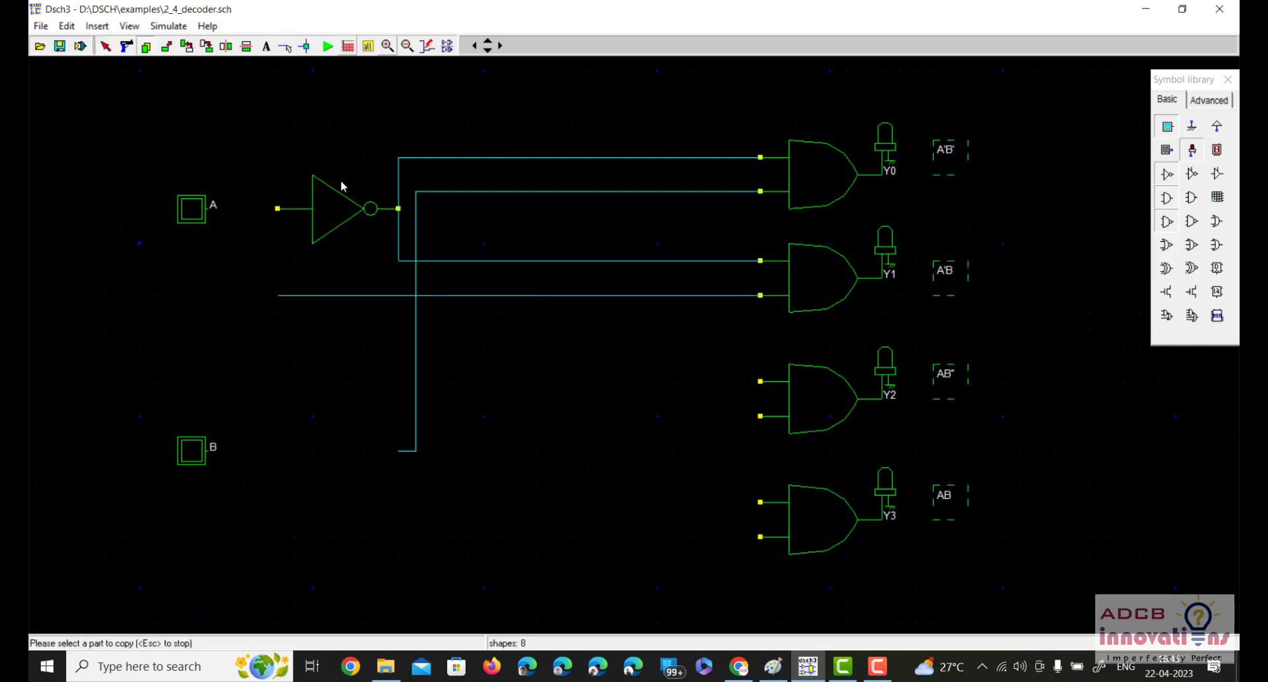
{"action": "left_click_drag", "start_coordinate": [326, 208], "coordinate": [317, 448]}
{"action": "left_click_drag", "start_coordinate": [342, 388], "coordinate": [351, 235]}
{"action": "left_click_drag", "start_coordinate": [317, 477], "coordinate": [332, 451]}
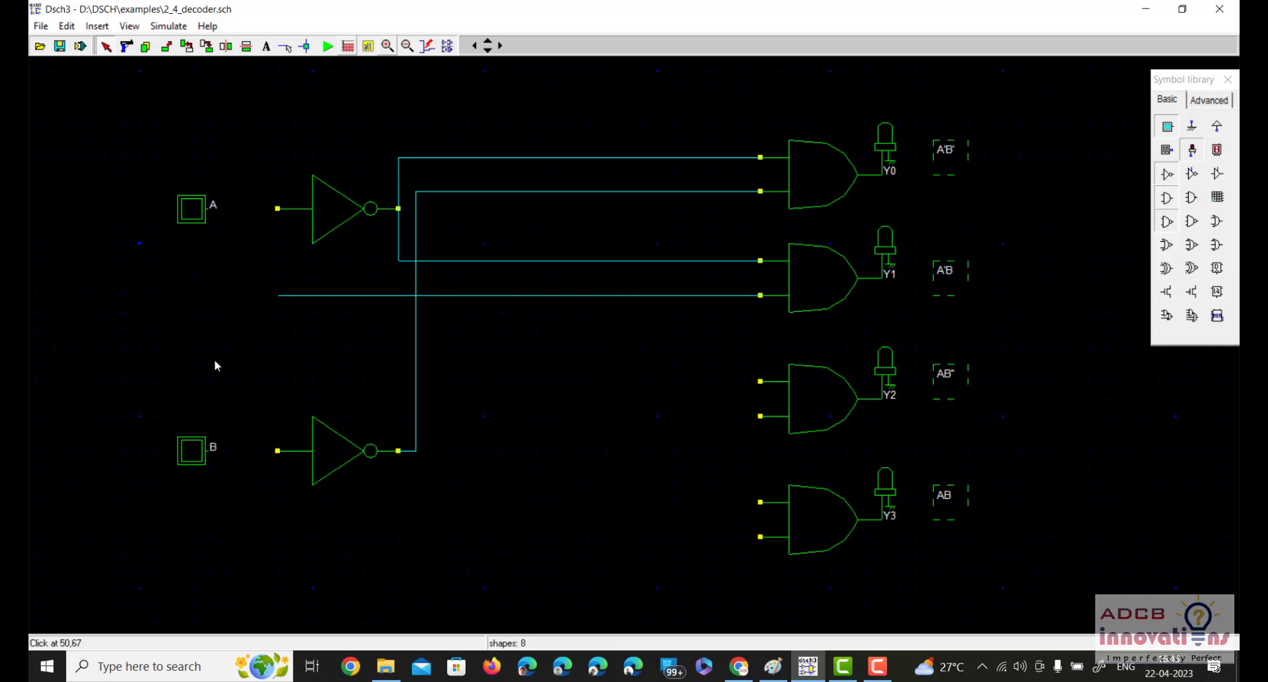
{"action": "left_click", "coordinate": [285, 47]}
{"action": "left_click", "coordinate": [277, 210]}
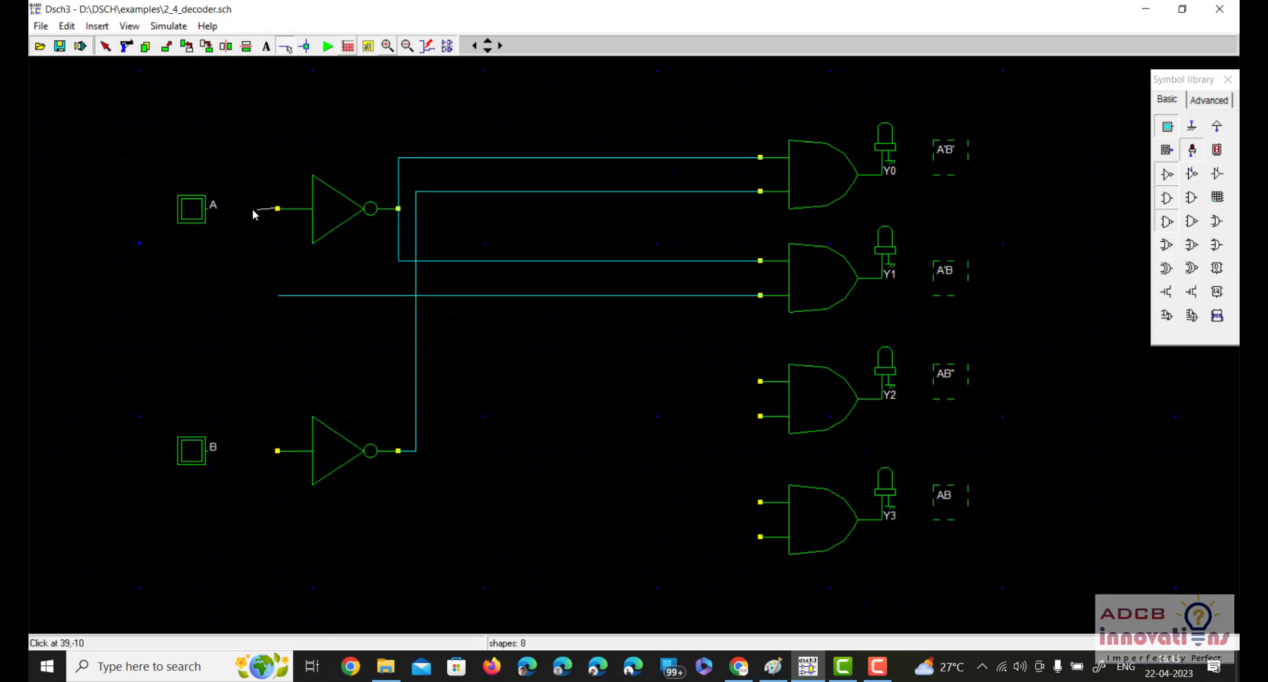
{"action": "left_click", "coordinate": [207, 208]}
{"action": "left_click", "coordinate": [126, 46]}
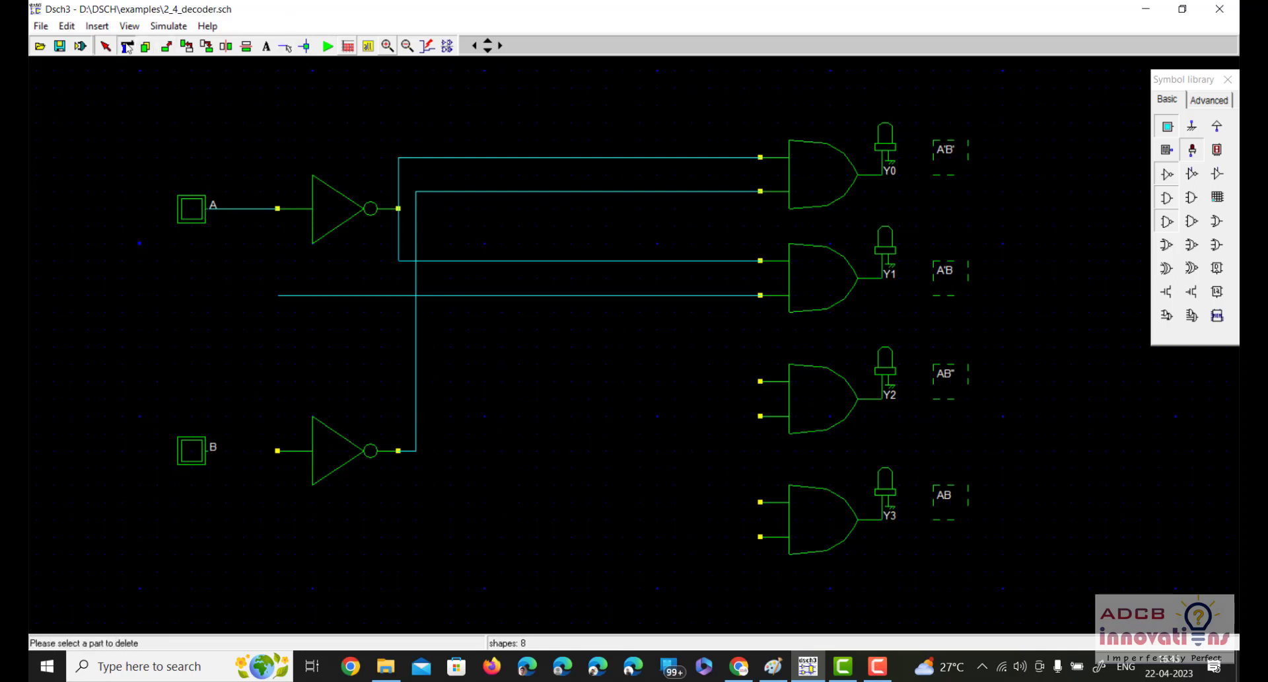
{"action": "left_click", "coordinate": [229, 209]}
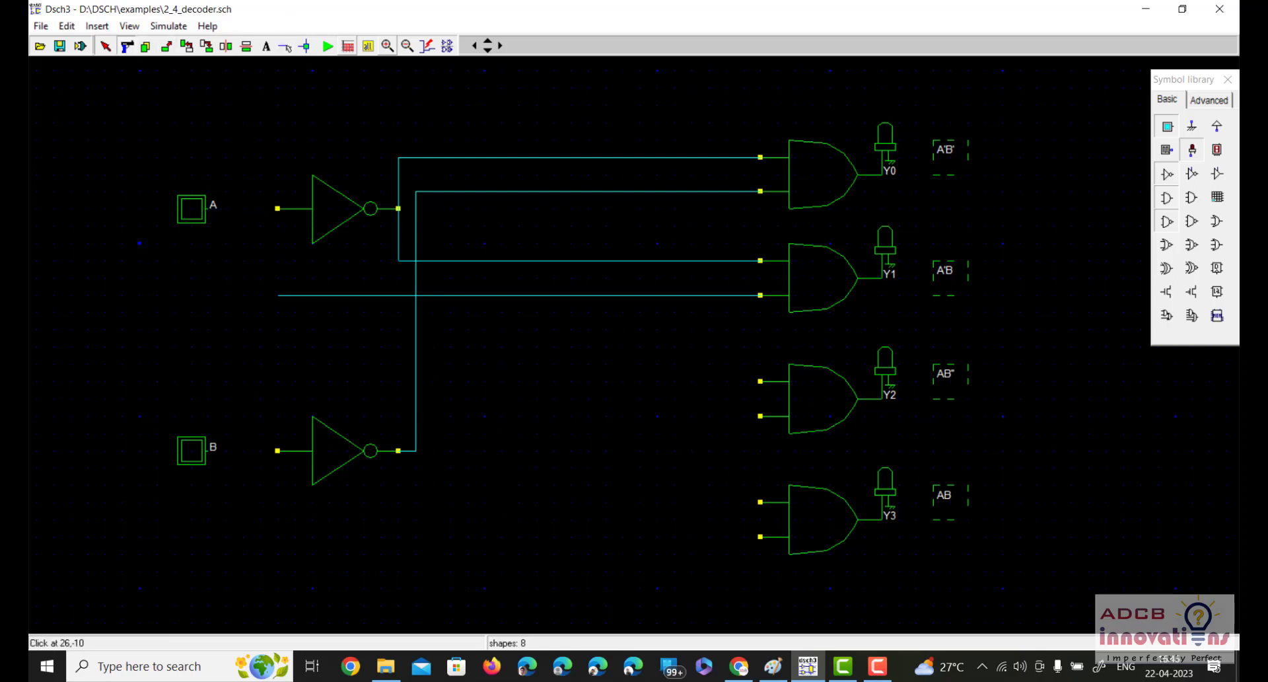
Delete the A and B input buttons
{"action": "left_click", "coordinate": [196, 211]}
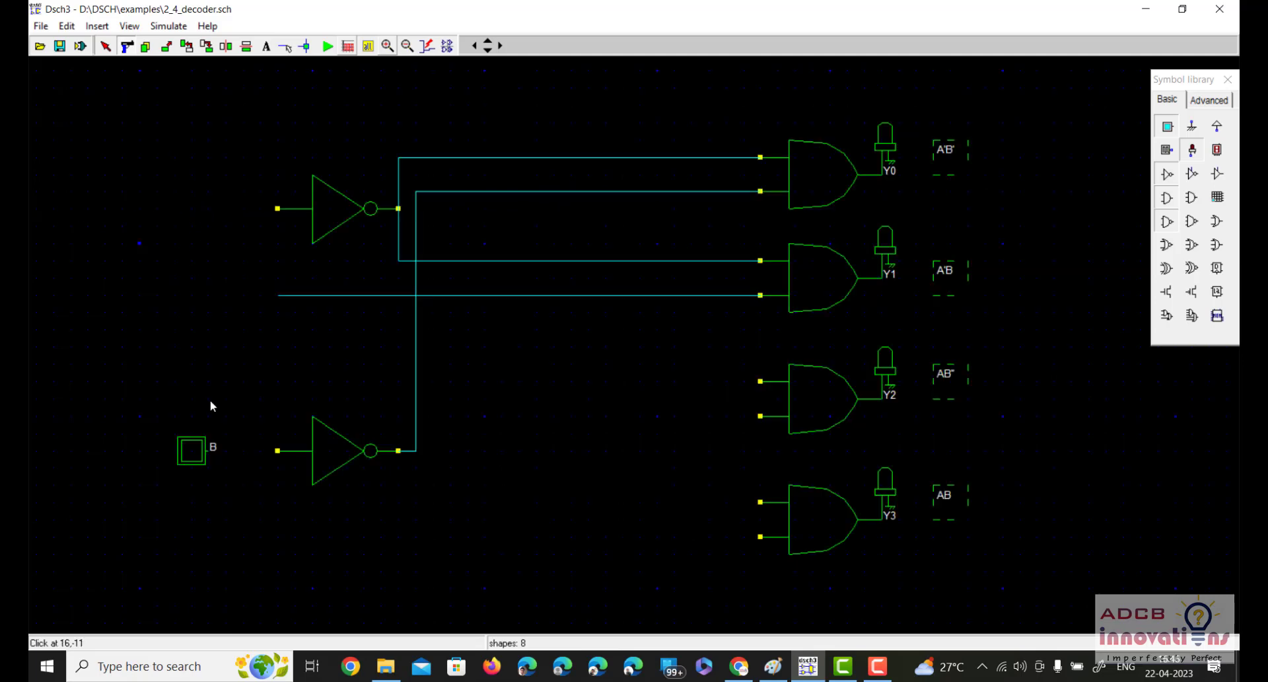
{"action": "left_click", "coordinate": [33, 538]}
{"action": "left_click", "coordinate": [193, 454]}
Place a new input button before the upper inverter and name it A
{"action": "left_click_drag", "start_coordinate": [1166, 129], "coordinate": [205, 223]}
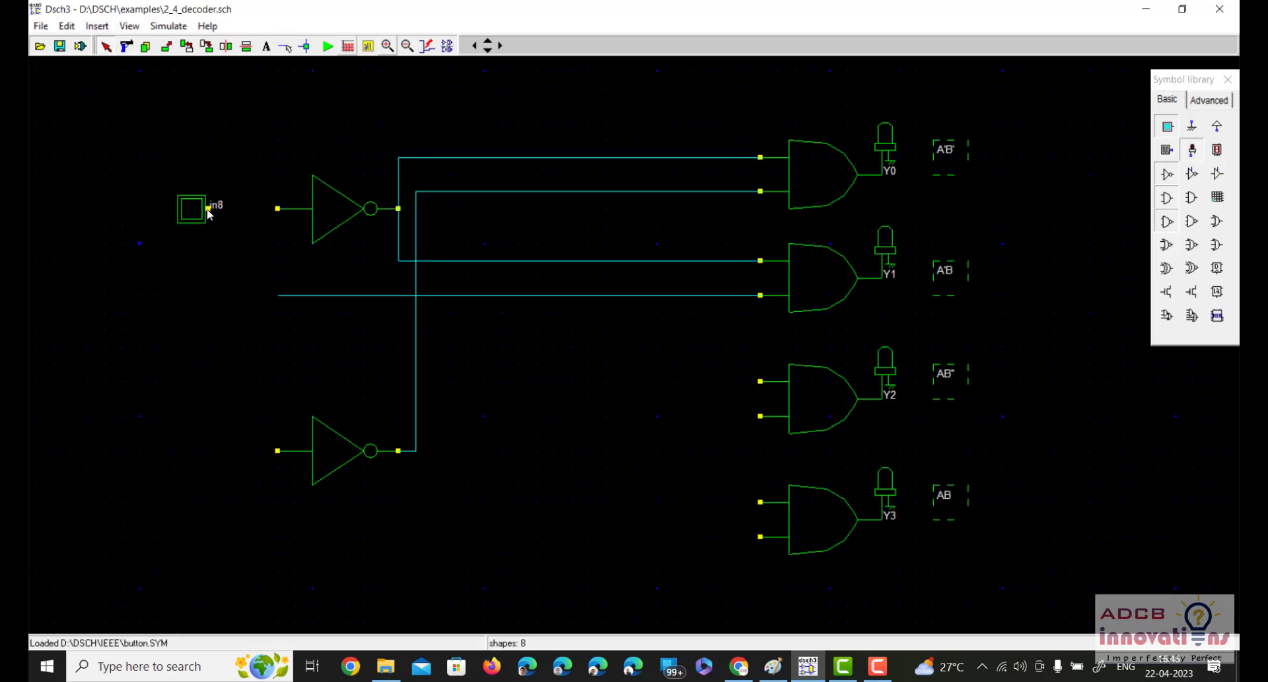
{"action": "double_click", "coordinate": [191, 209]}
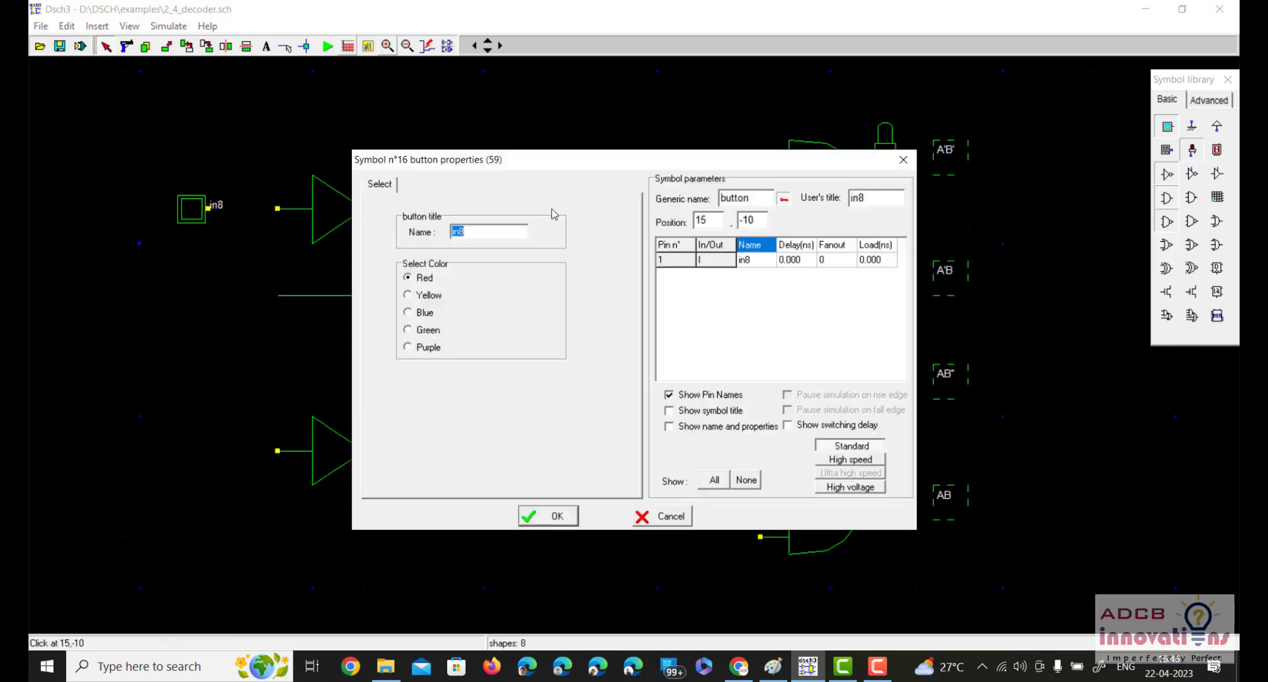
{"action": "type", "text": "A"}
{"action": "key", "text": "Return"}
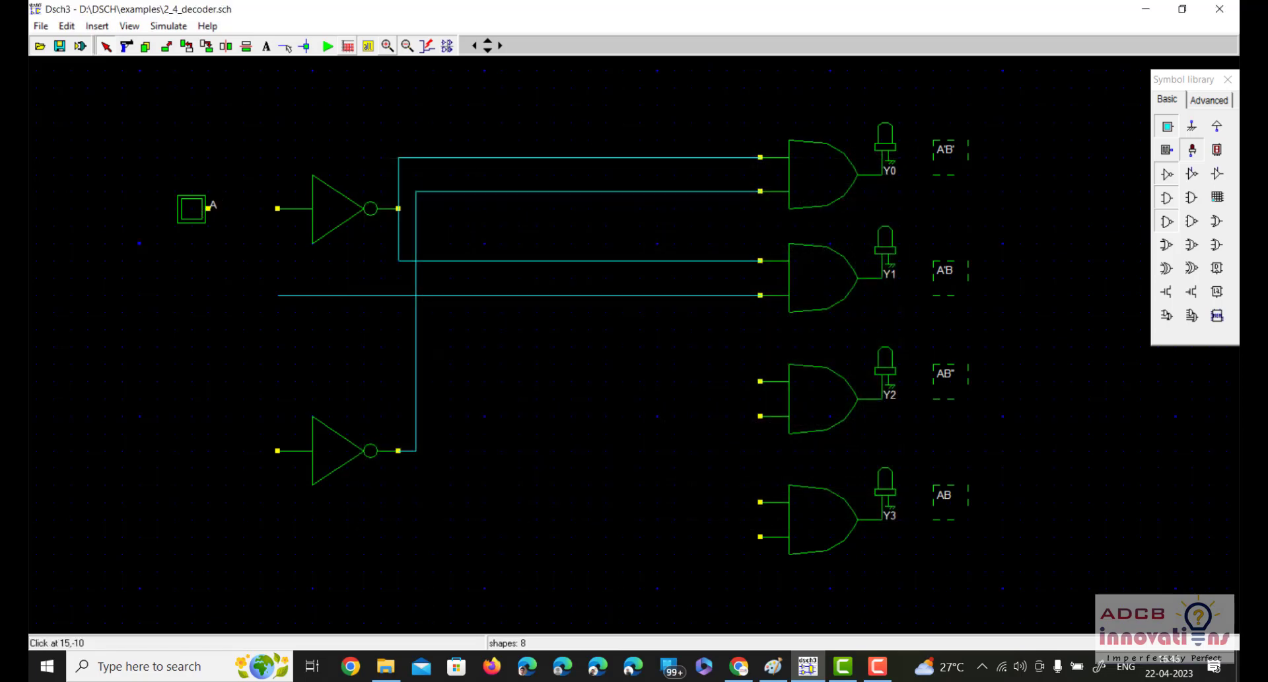
Copy the A button to the lower inverter's row and rename the copy B
{"action": "left_click", "coordinate": [146, 45]}
{"action": "left_click_drag", "start_coordinate": [191, 214], "coordinate": [207, 355]}
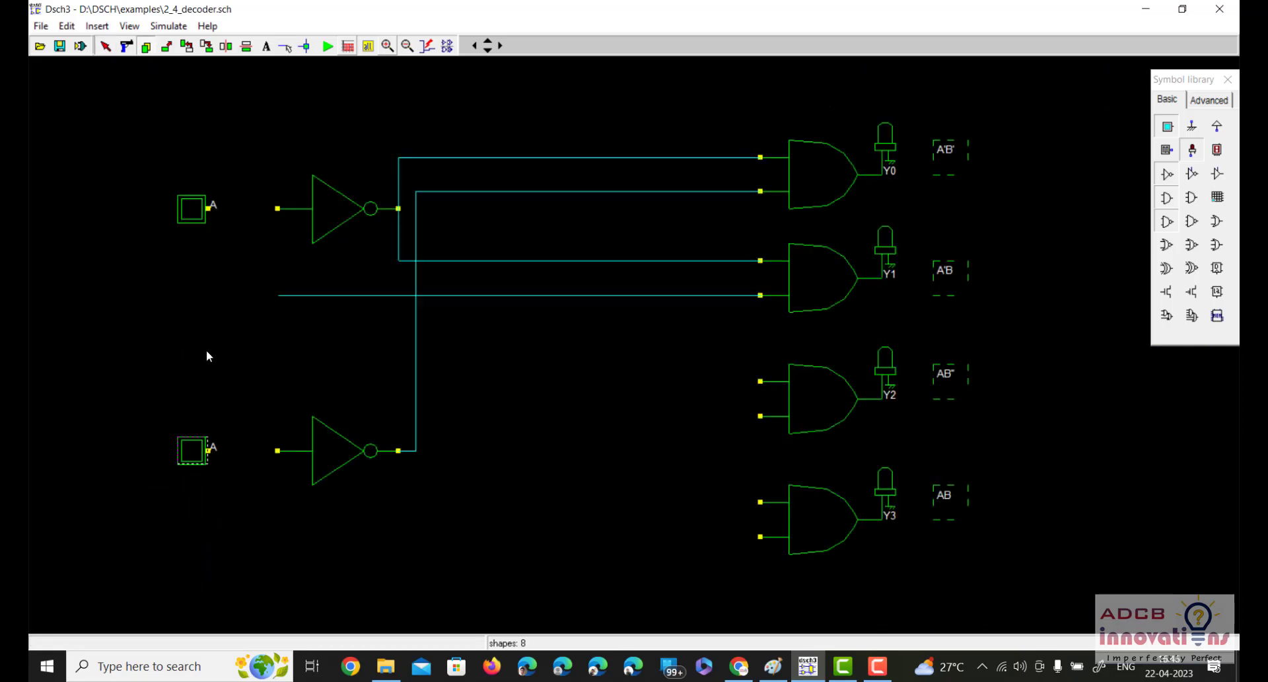
{"action": "double_click", "coordinate": [200, 457]}
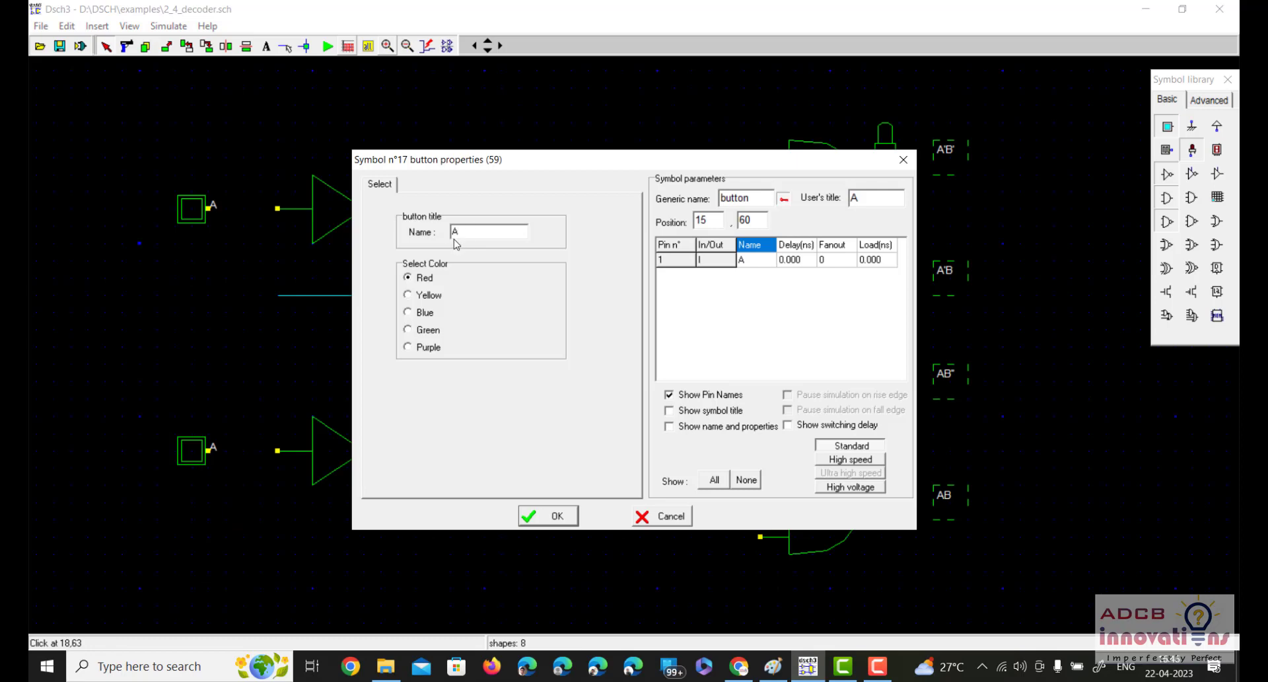
{"action": "double_click", "coordinate": [455, 232]}
{"action": "type", "text": "B"}
{"action": "key", "text": "Return"}
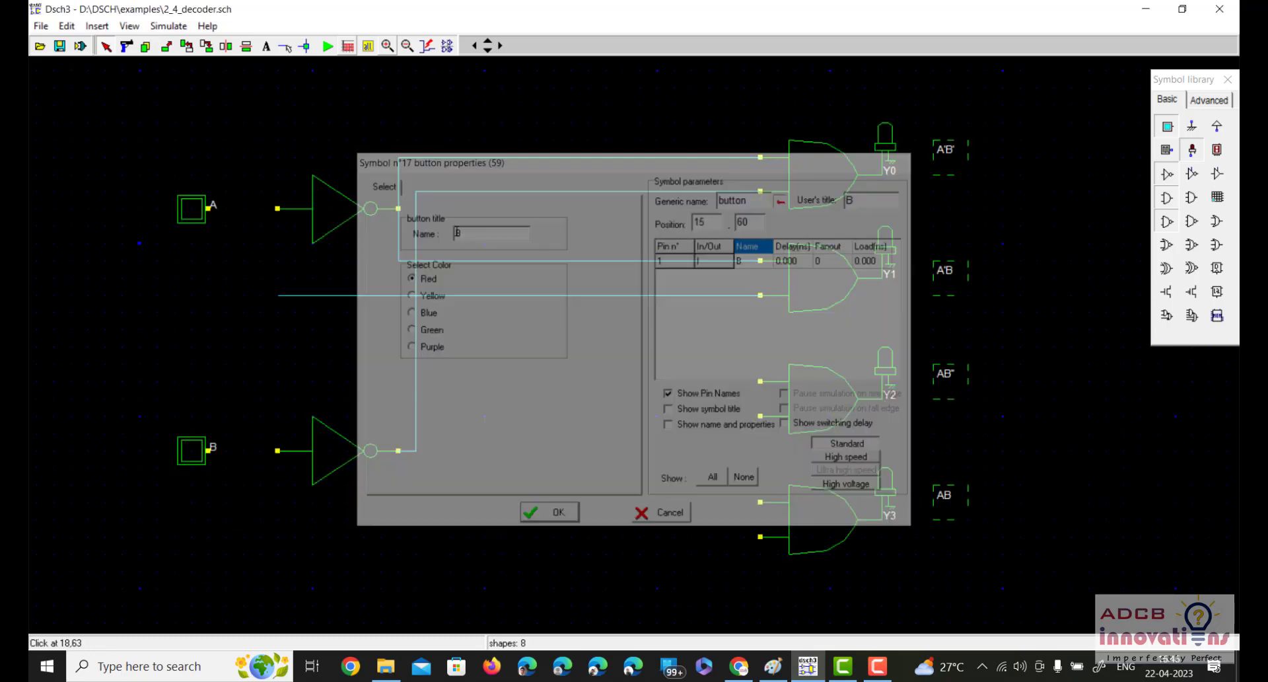
Wire the A and B buttons to the inputs of their inverters
{"action": "left_click", "coordinate": [285, 46]}
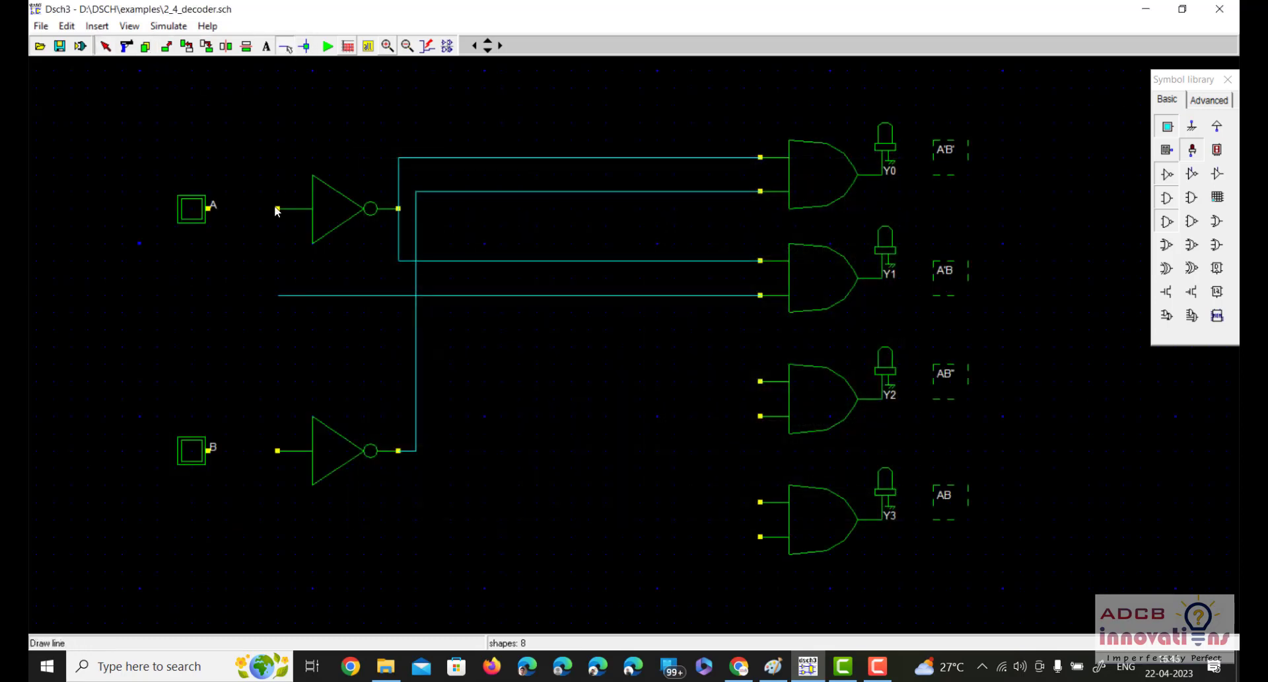
{"action": "left_click_drag", "start_coordinate": [278, 208], "coordinate": [209, 210]}
{"action": "left_click", "coordinate": [277, 450]}
{"action": "left_click_drag", "start_coordinate": [216, 447], "coordinate": [206, 451]}
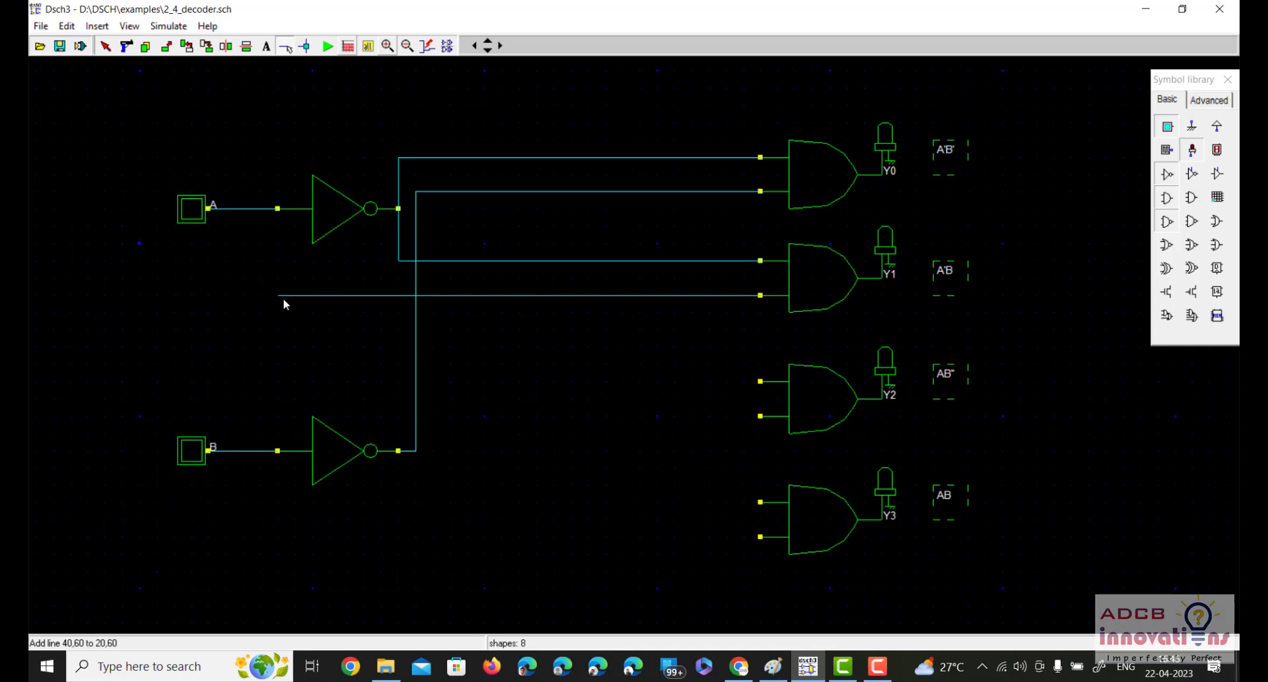
Connect the loose wire of the Y1 gate's lower input to B's line, and wire the Y2 gate's upper input to A's line
{"action": "left_click_drag", "start_coordinate": [278, 295], "coordinate": [277, 451]}
{"action": "left_click_drag", "start_coordinate": [760, 381], "coordinate": [245, 206]}
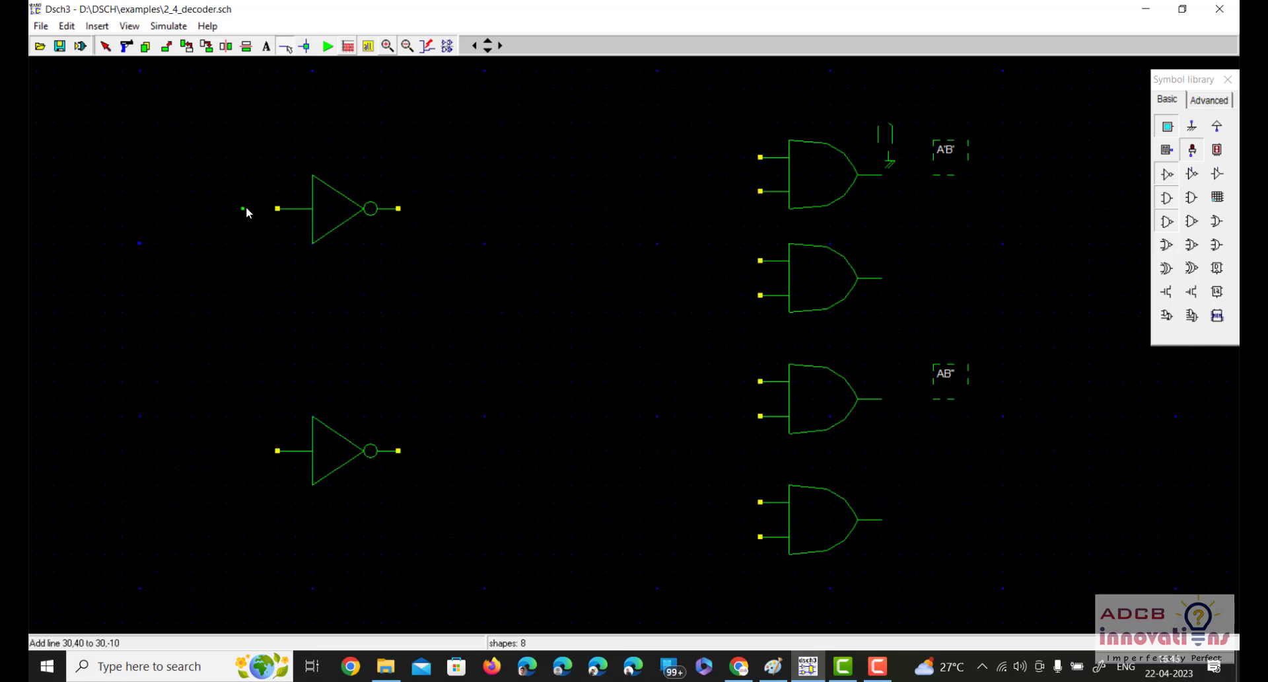
Wire the Y2 gate's lower input to the inverted B line, and the Y3 gate's upper input to A's line
{"action": "left_click_drag", "start_coordinate": [761, 416], "coordinate": [415, 415]}
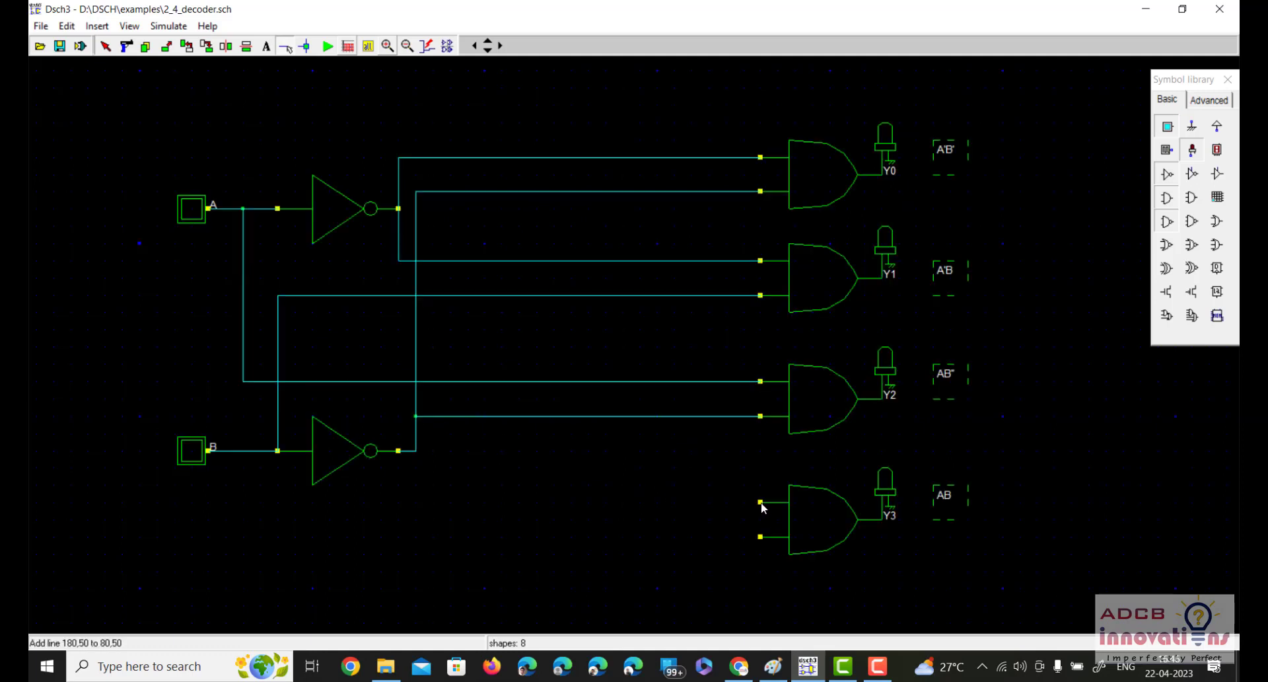
{"action": "left_click_drag", "start_coordinate": [760, 502], "coordinate": [433, 381]}
{"action": "left_click", "coordinate": [753, 577]}
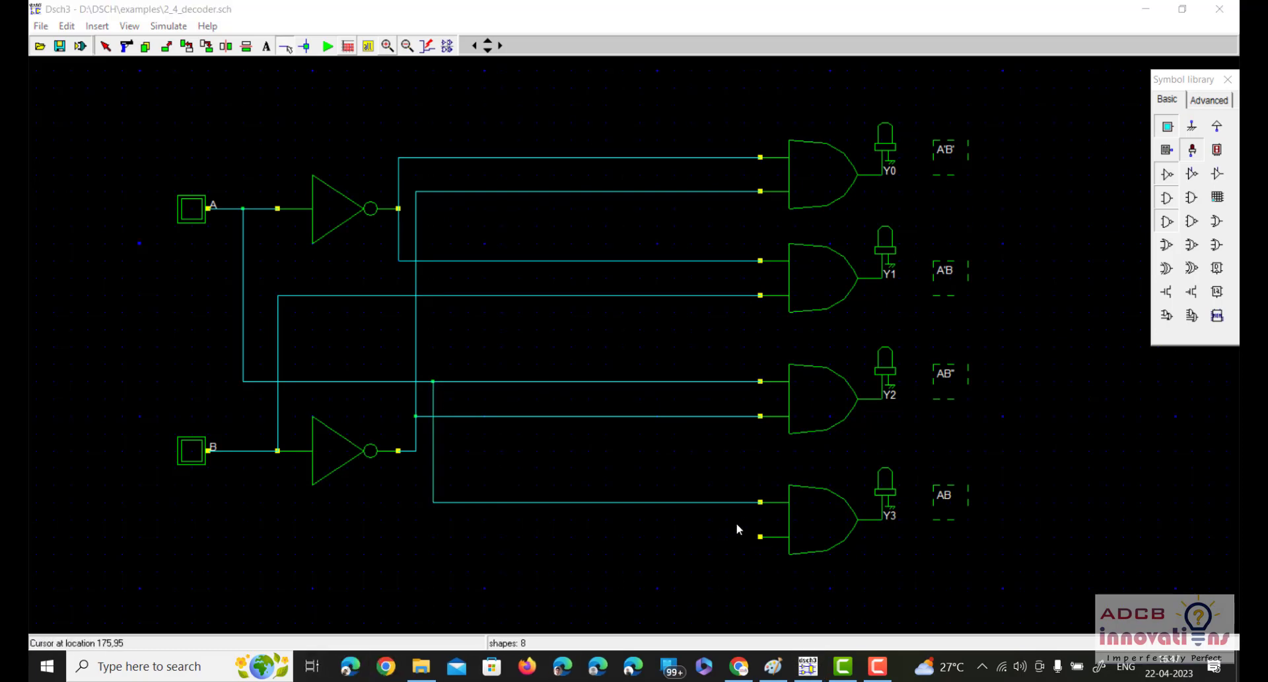
Wire the Y3 gate's lower input to B's line at the lower inverter's input
{"action": "left_click", "coordinate": [761, 540]}
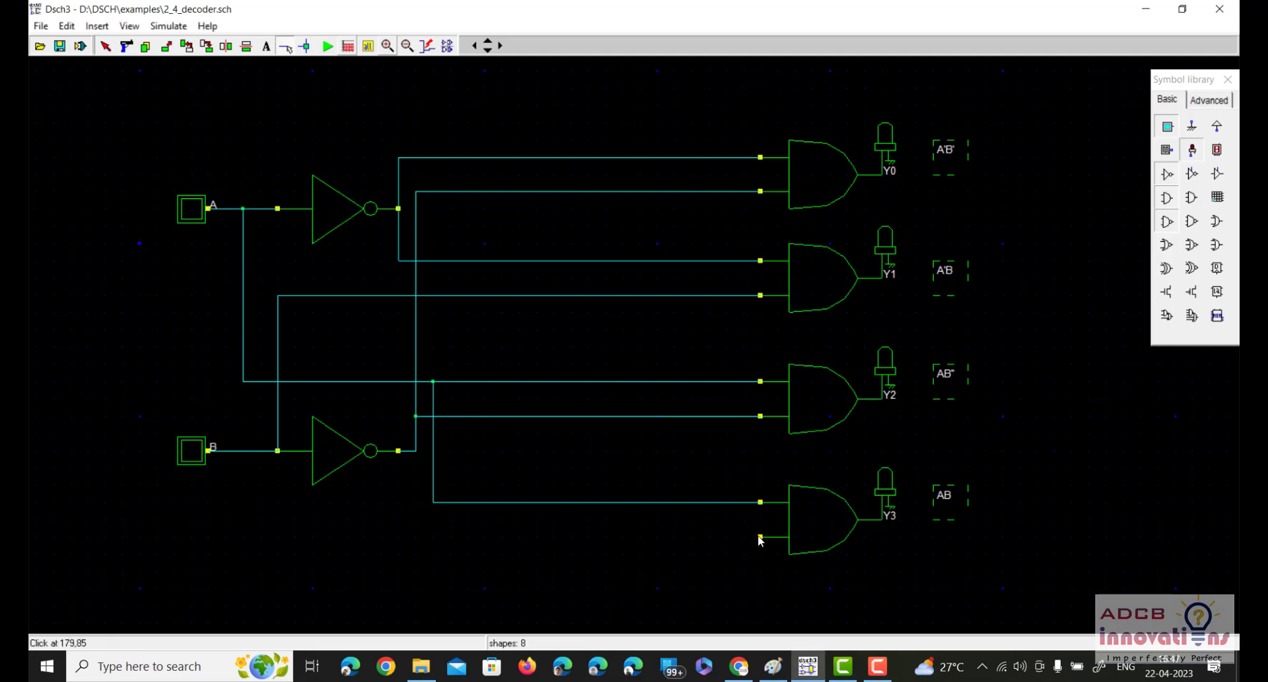
{"action": "left_click", "coordinate": [877, 667]}
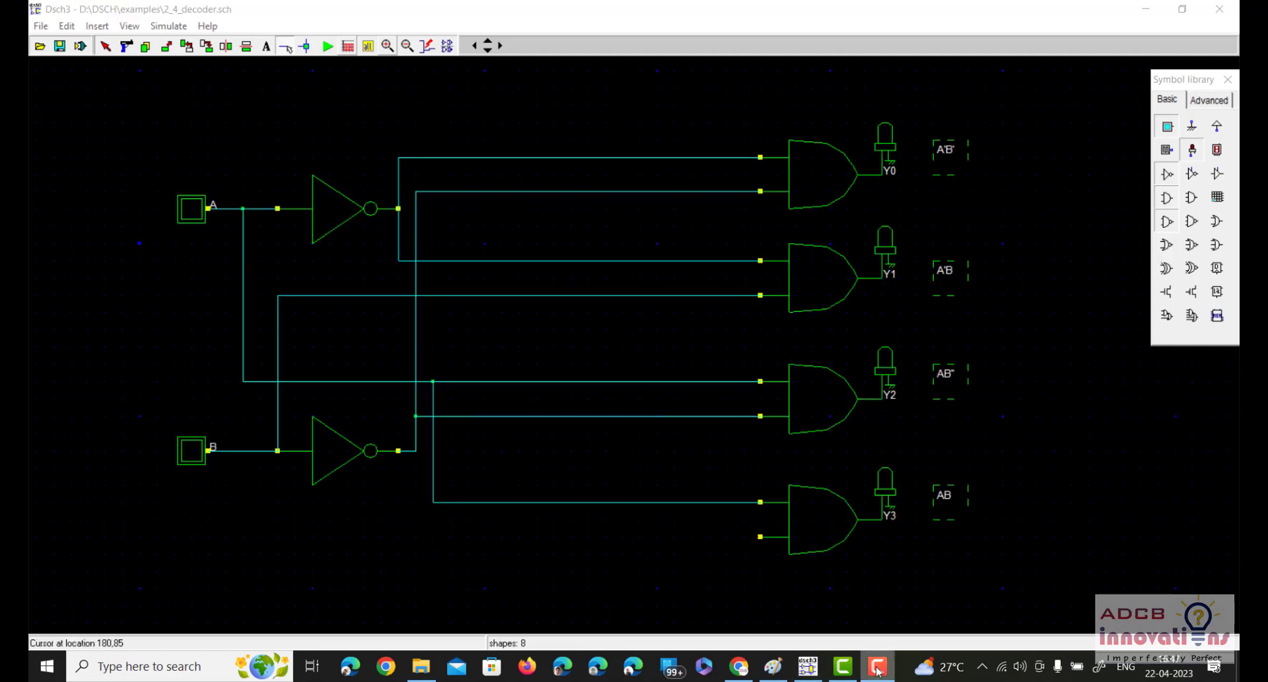
{"action": "left_click", "coordinate": [879, 671]}
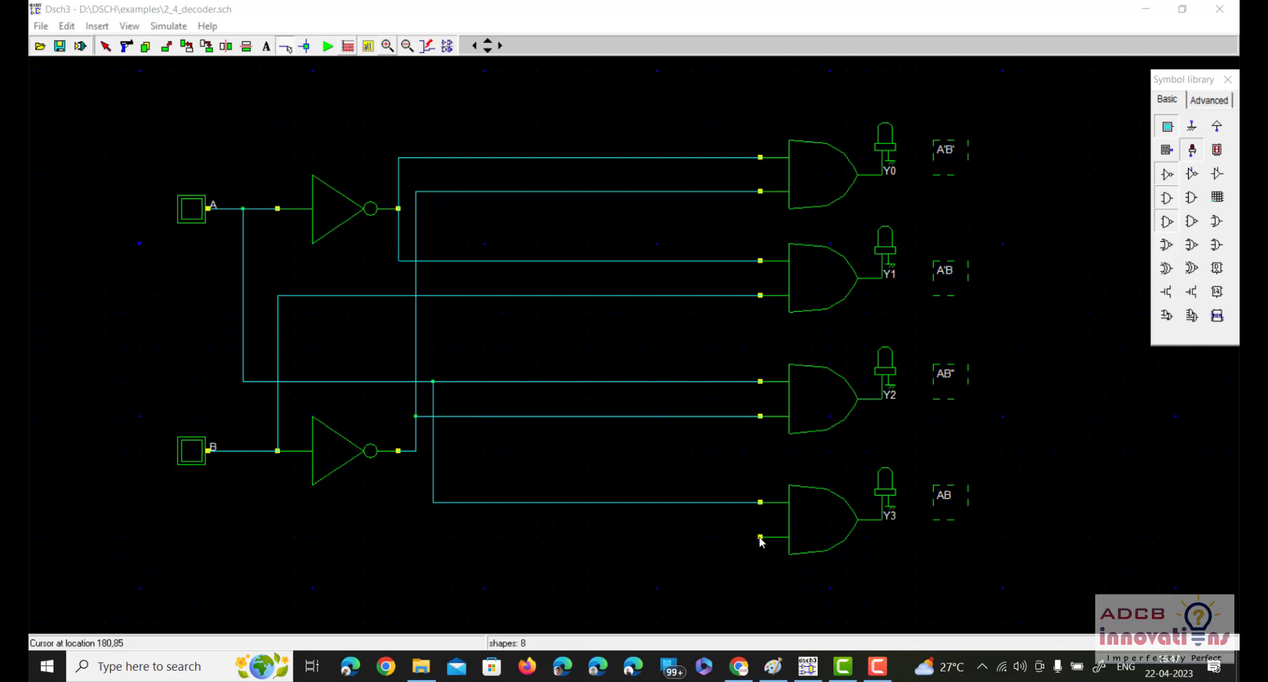
{"action": "left_click_drag", "start_coordinate": [761, 540], "coordinate": [278, 538]}
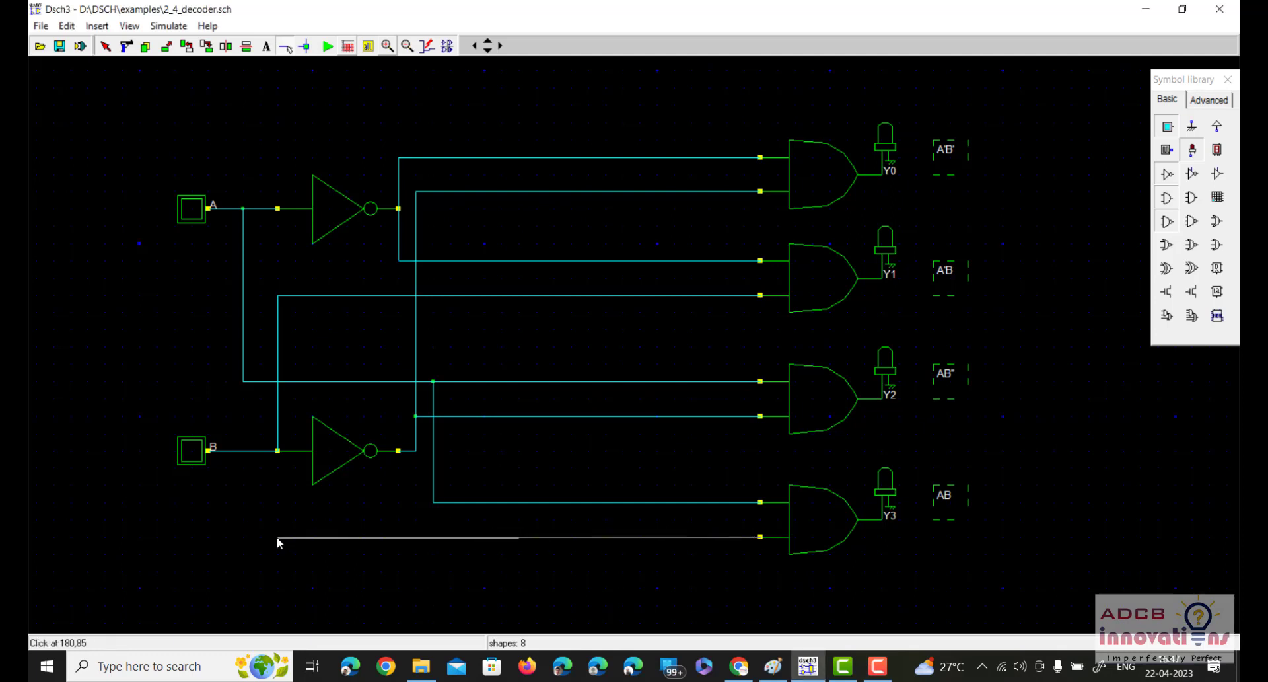
{"action": "left_click", "coordinate": [276, 536]}
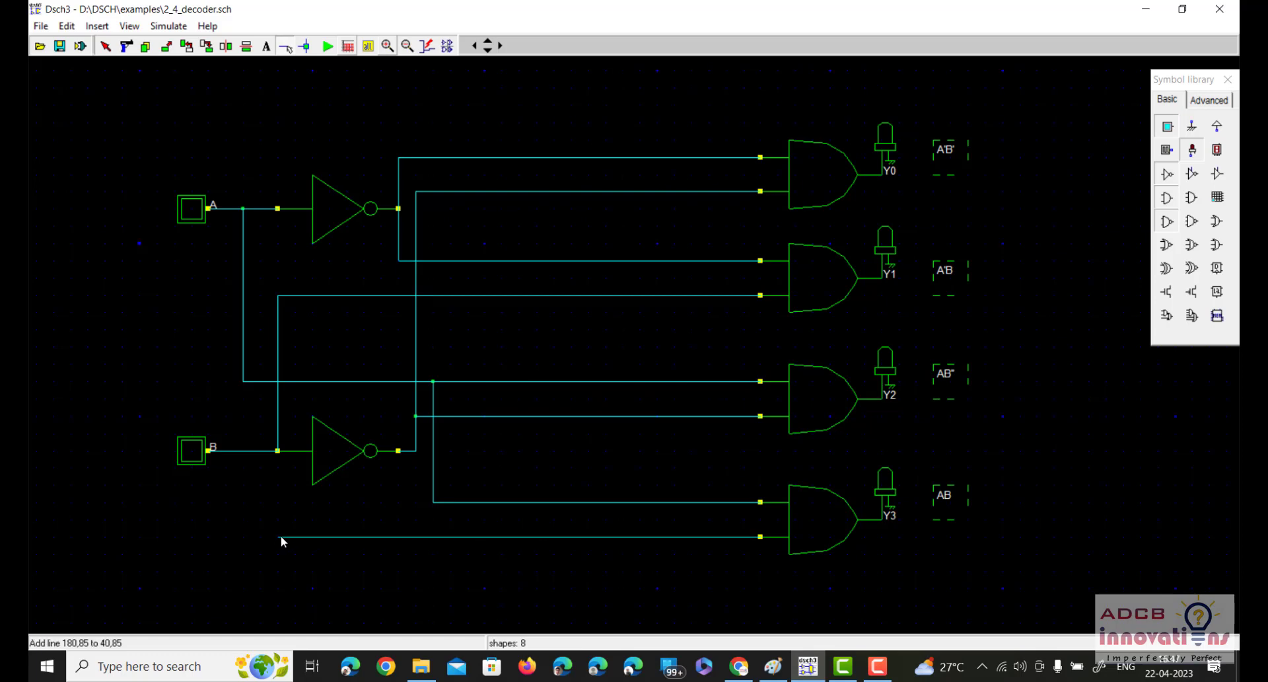
{"action": "left_click", "coordinate": [278, 450]}
Run the simulation and test the decoder by switching A on, B on, and A back off
{"action": "left_click", "coordinate": [330, 47]}
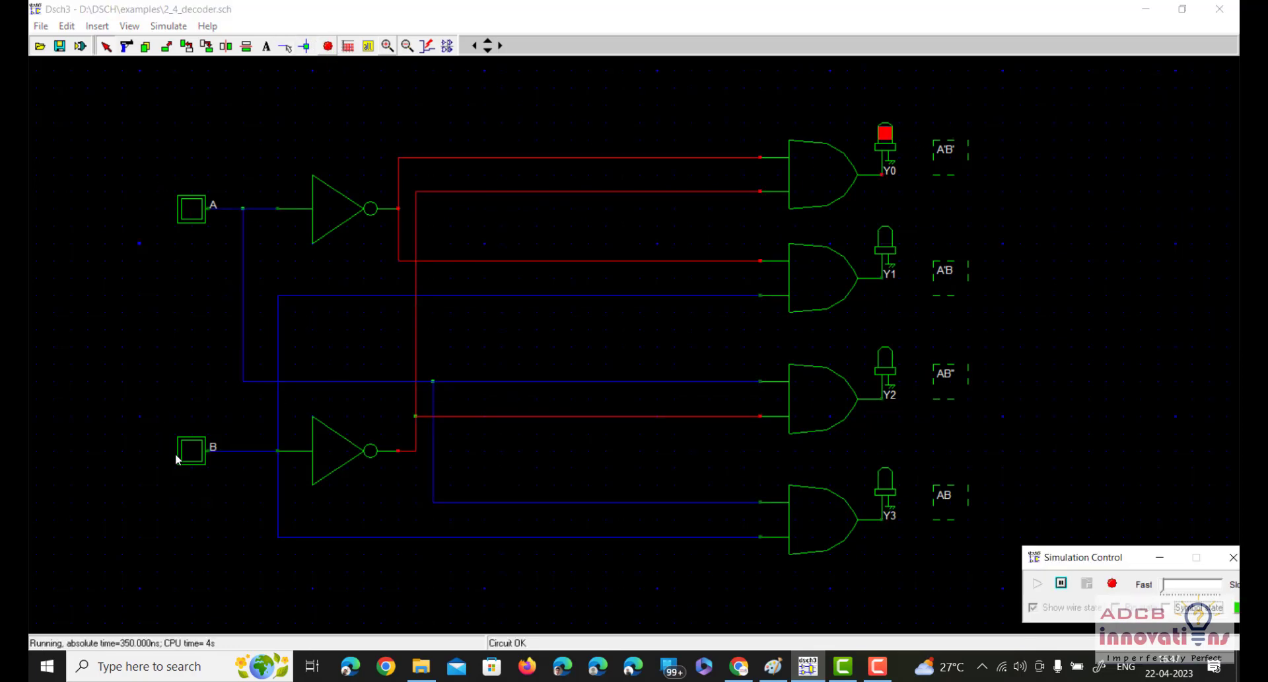
{"action": "left_click", "coordinate": [196, 207]}
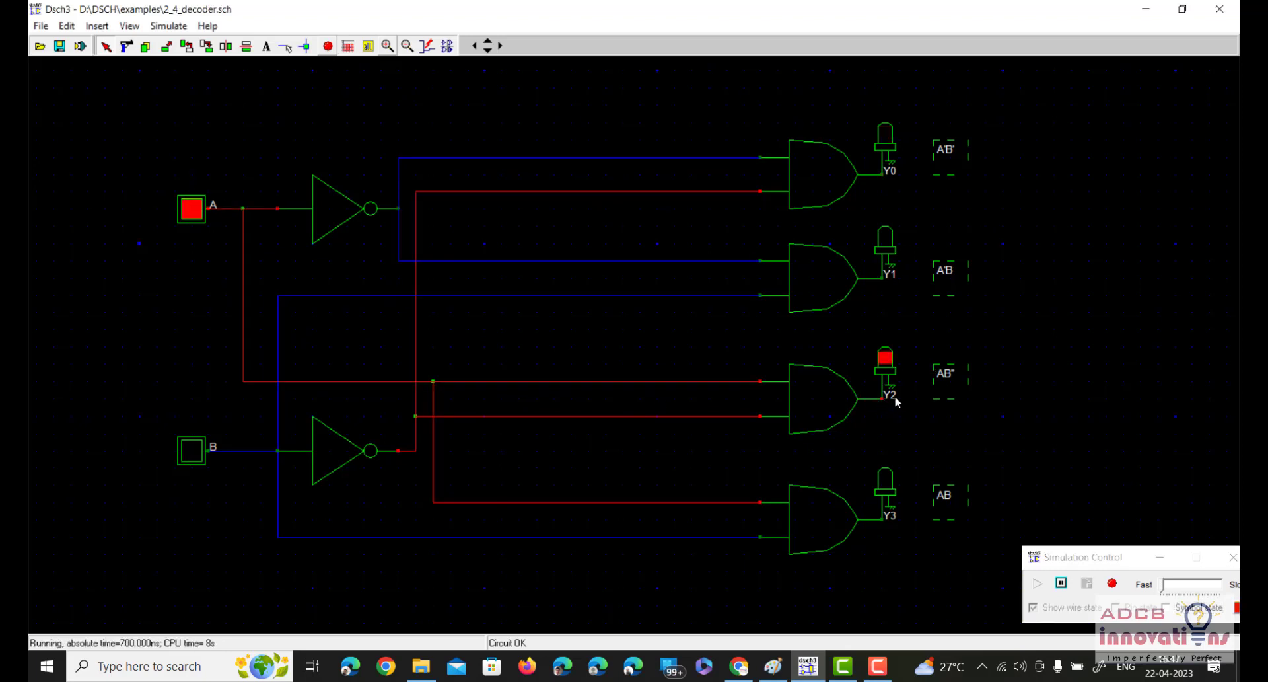
{"action": "left_click", "coordinate": [191, 449]}
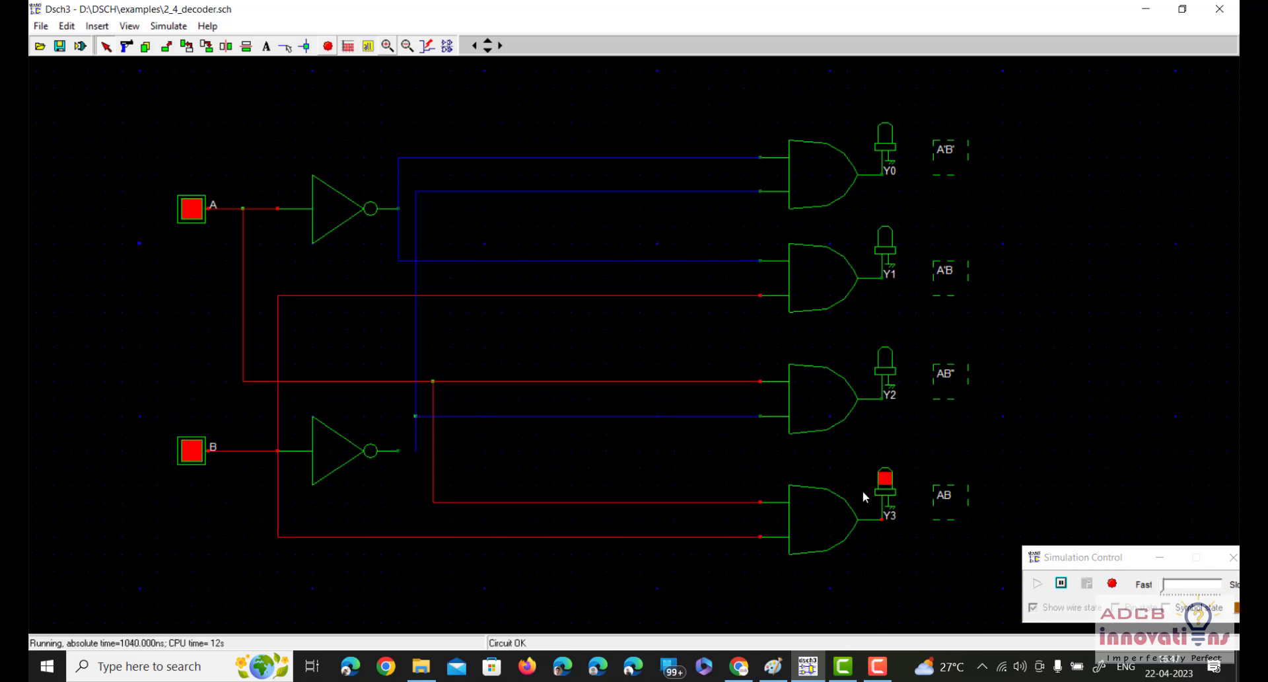
{"action": "left_click", "coordinate": [192, 211]}
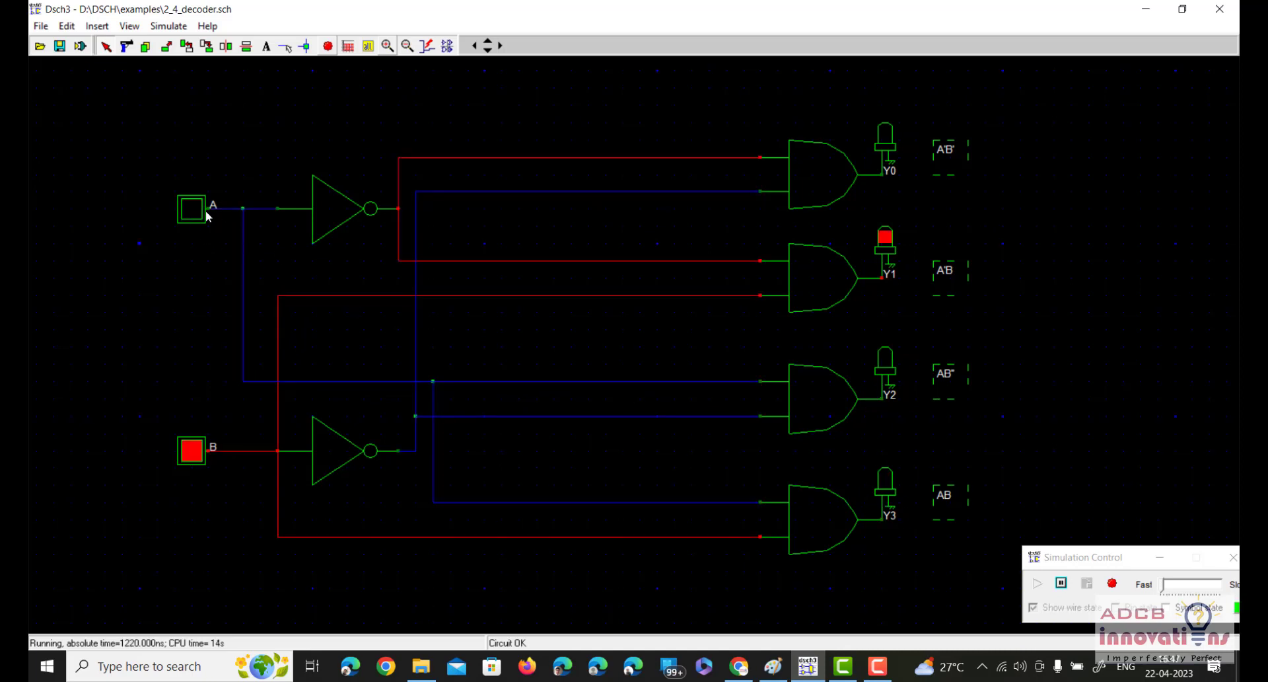